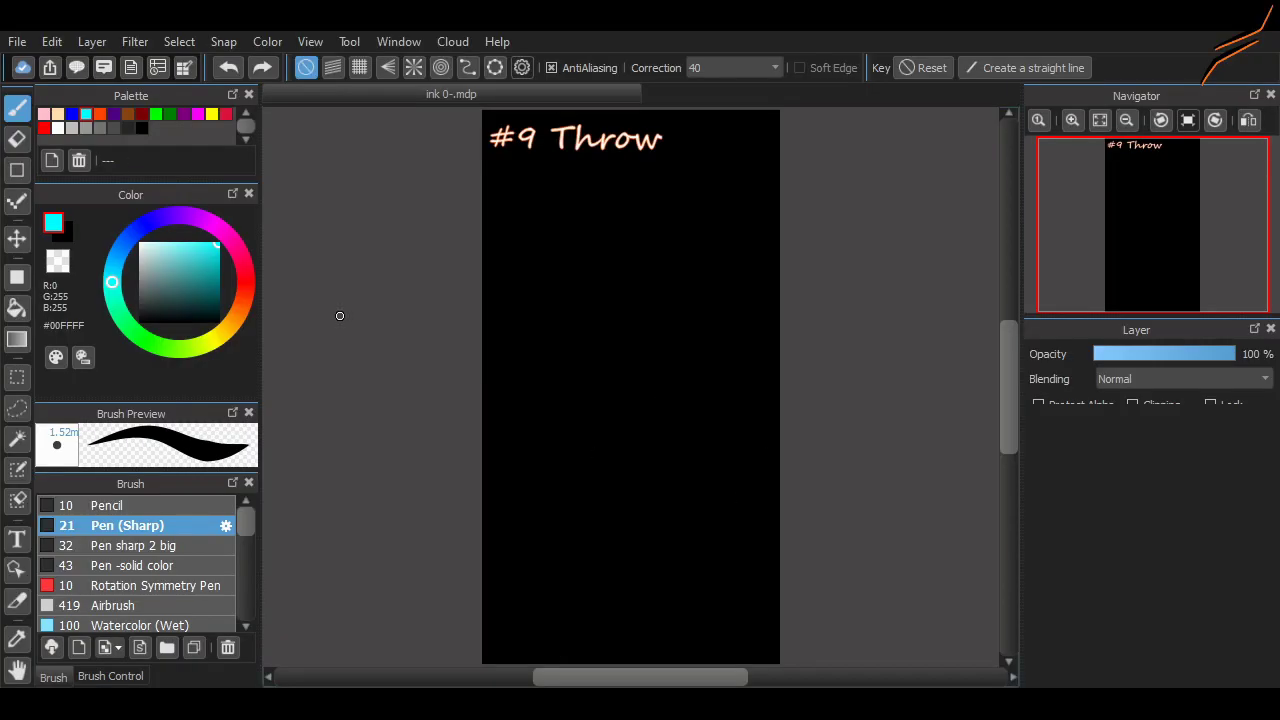
pyautogui.moveTo(491, 457); pyautogui.dragTo(594, 346)
pyautogui.hotkey('ctrl', 'z')
pyautogui.moveTo(571, 223); pyautogui.dragTo(594, 528)
pyautogui.hotkey('ctrl', 'z')
pyautogui.moveTo(598, 350); pyautogui.dragTo(591, 437)
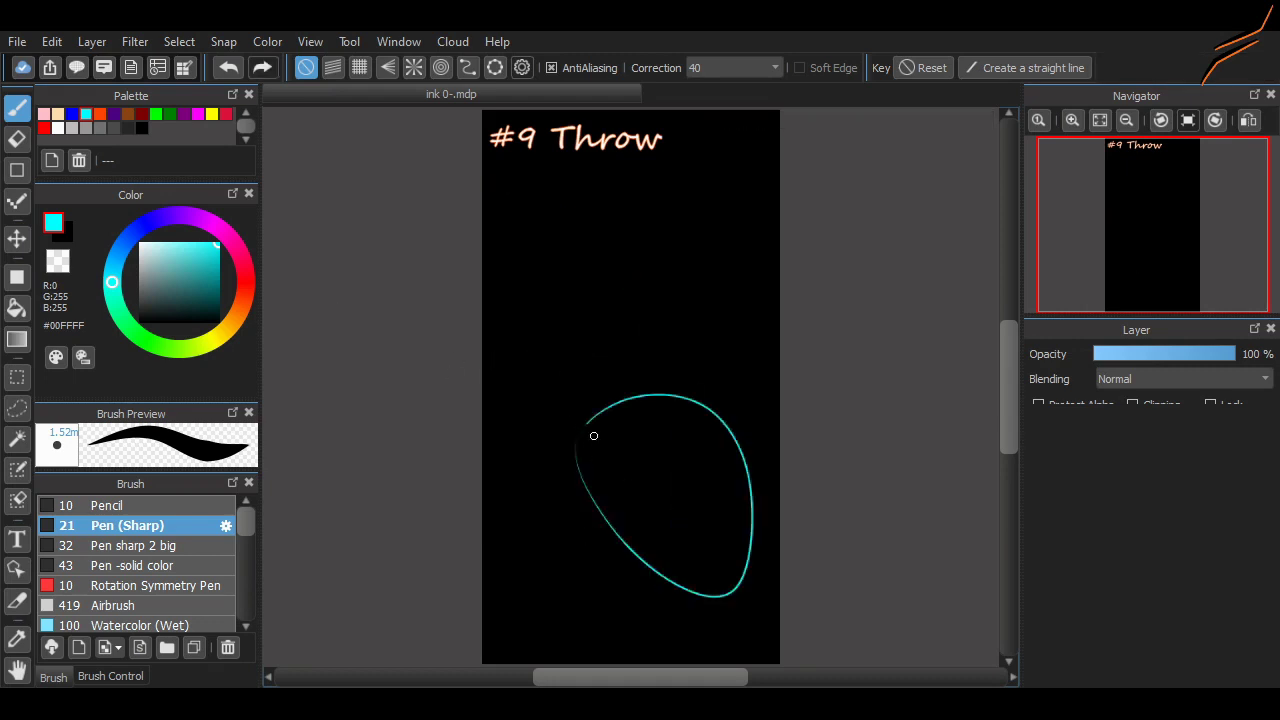
pyautogui.moveTo(565, 270); pyautogui.dragTo(598, 505)
pyautogui.hotkey('ctrl', 'z')
pyautogui.moveTo(530, 195); pyautogui.dragTo(722, 428)
pyautogui.moveTo(525, 252); pyautogui.dragTo(642, 425)
pyautogui.moveTo(519, 381); pyautogui.dragTo(582, 494)
pyautogui.hotkey('ctrl', 'z')
pyautogui.hotkey('ctrl', 'z')
pyautogui.hotkey('ctrl', 'z')
pyautogui.hotkey('ctrl', 'z')
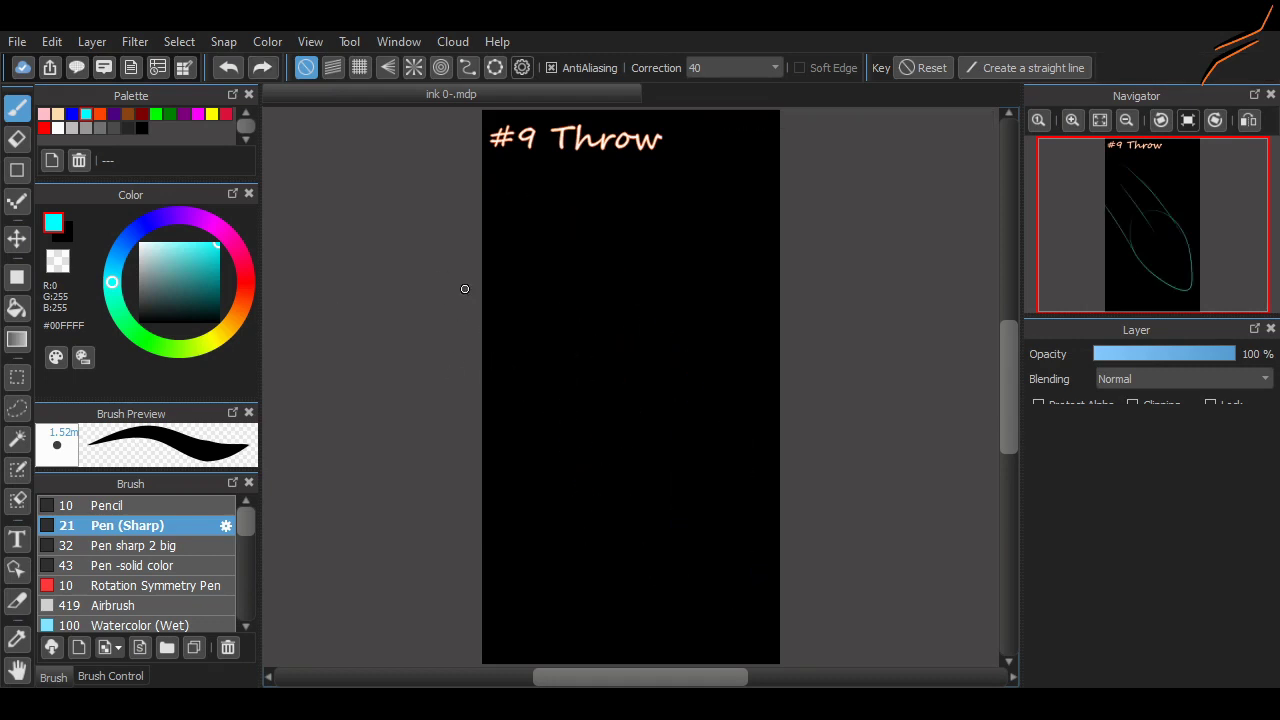
# - Sketch the cliff in cyan: a curved face running down to the canvas's lower edge and a near-horizontal ledge meeting it
pyautogui.moveTo(624, 372); pyautogui.dragTo(558, 660)
pyautogui.moveTo(623, 368)
pyautogui.mouseDown()
pyautogui.moveTo(613, 418)
pyautogui.moveTo(531, 406)
pyautogui.mouseUp()
pyautogui.hotkey('ctrl', 'z')
pyautogui.moveTo(582, 368); pyautogui.dragTo(482, 363)
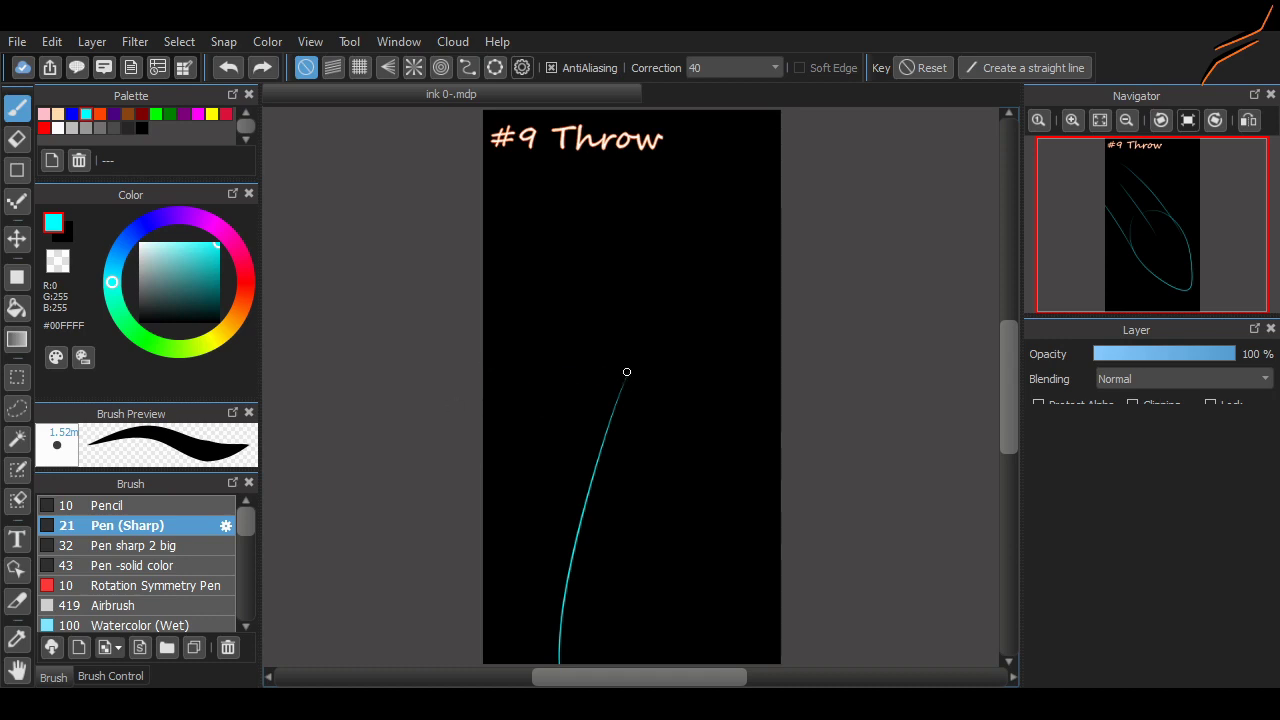
pyautogui.moveTo(625, 372); pyautogui.dragTo(483, 369)
# - Check the cliff lines in a horizontally flipped canvas view and restore the normal orientation
pyautogui.scroll(3, 622, 368)
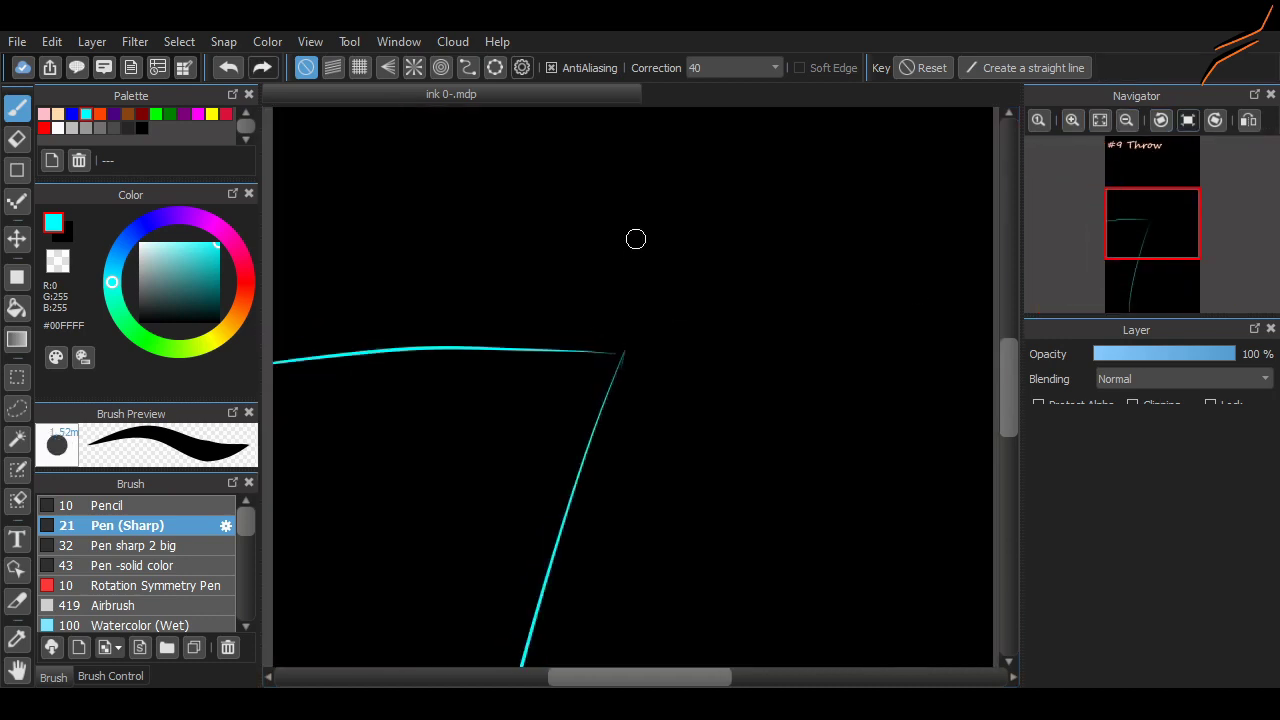
pyautogui.moveTo(1152, 224); pyautogui.dragTo(1150, 220)
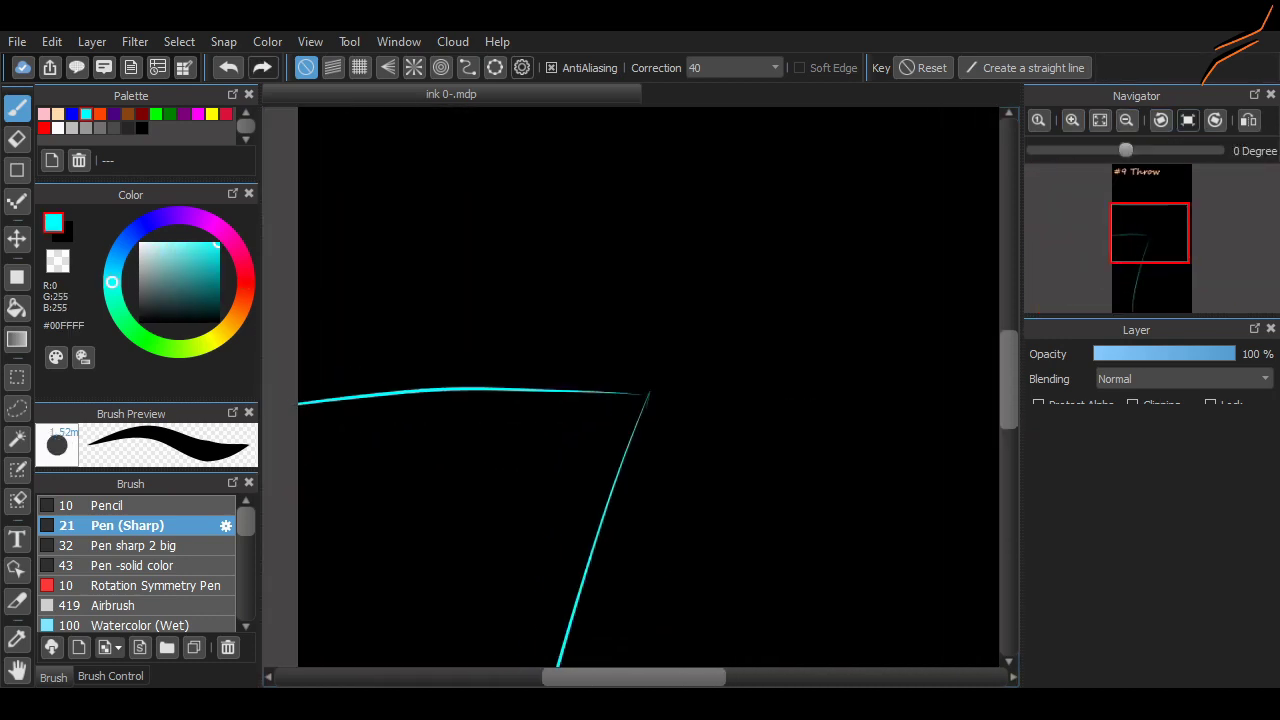
pyautogui.click(1248, 120)
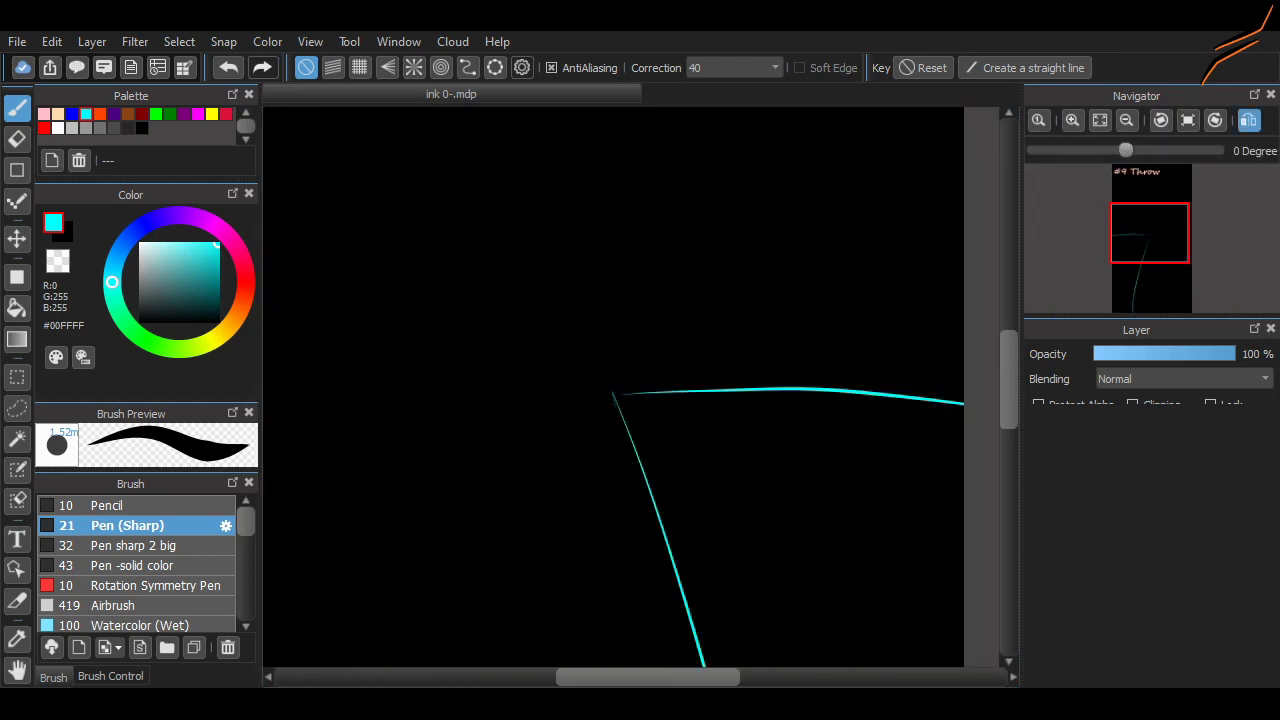
pyautogui.click(1248, 120)
pyautogui.hscroll(-2, 917, 446)
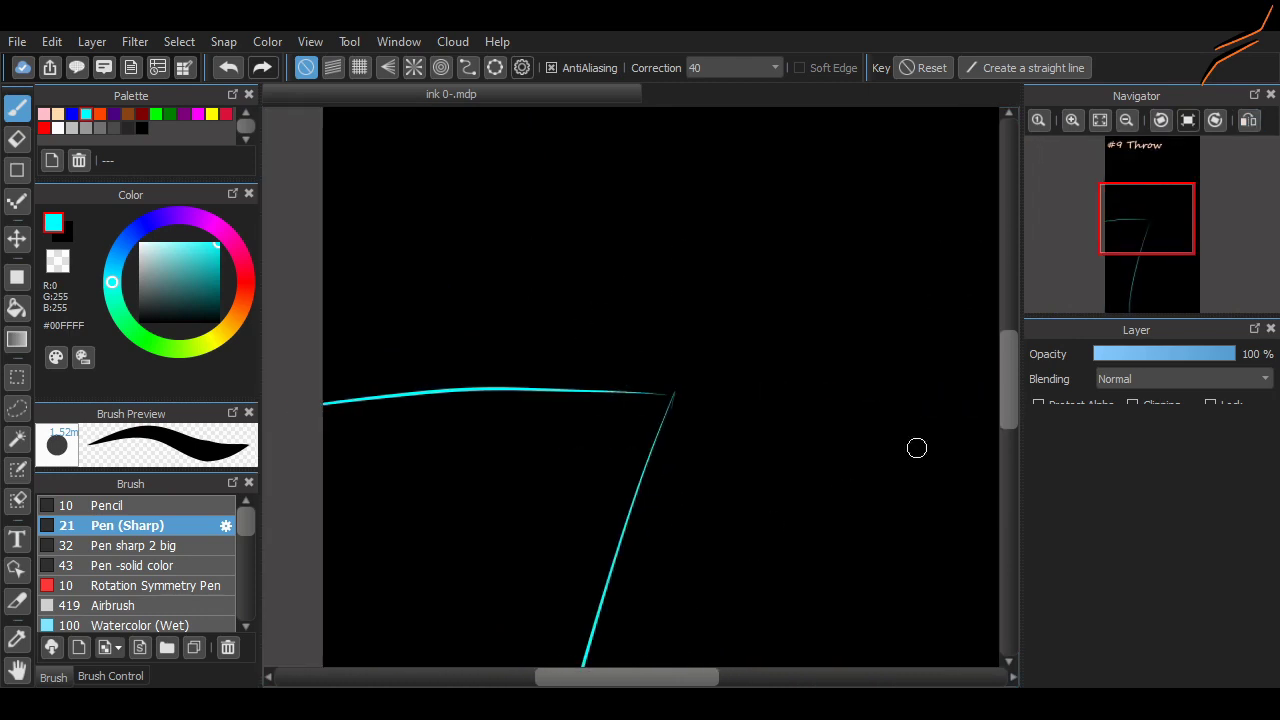
# - Sketch a figure's triangular body and short legs standing on the cliff edge, and try out freehand circles for its head
pyautogui.scroll(3, 917, 446)
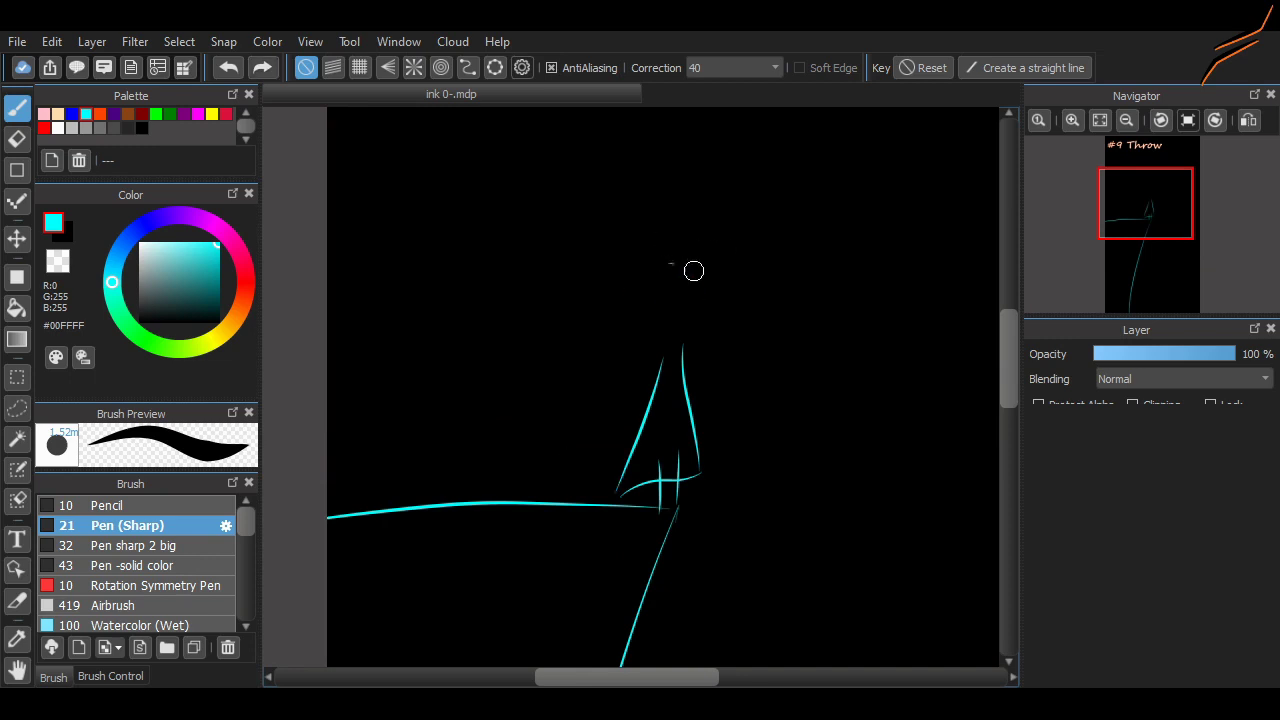
pyautogui.moveTo(694, 270)
pyautogui.mouseDown()
pyautogui.moveTo(661, 279)
pyautogui.moveTo(679, 337)
pyautogui.mouseUp()
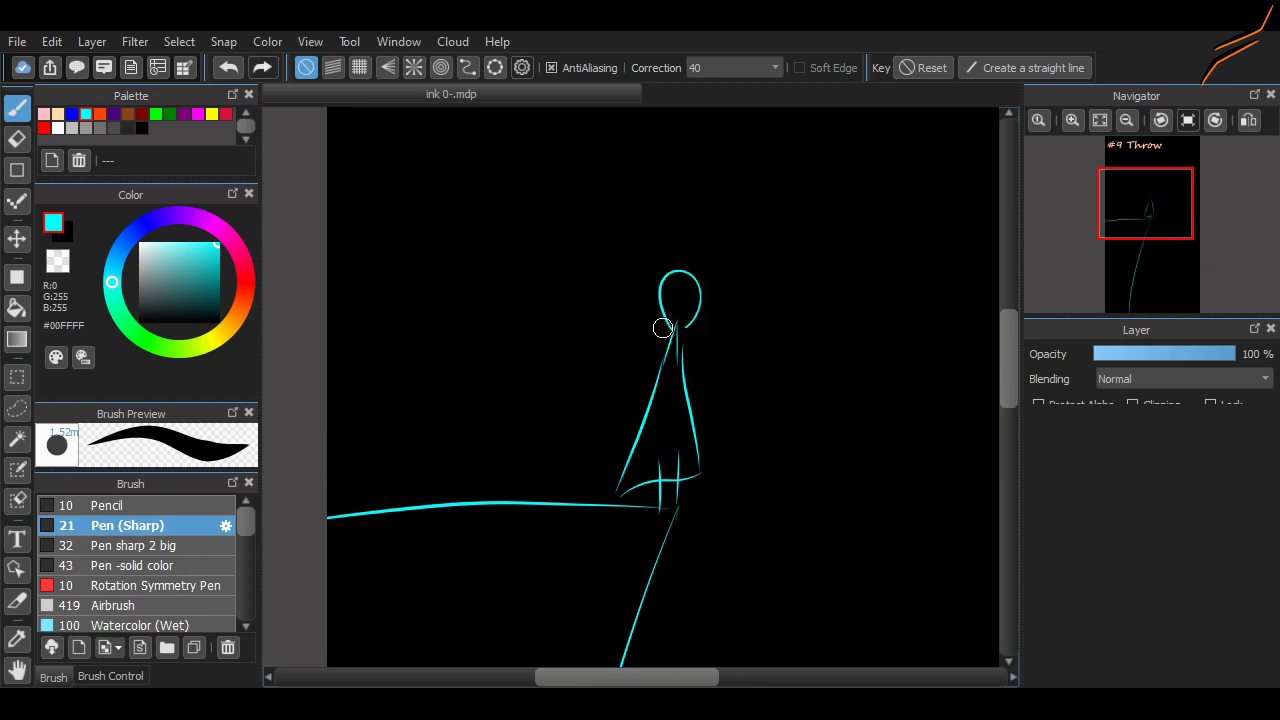
pyautogui.hotkey('ctrl', 'z')
pyautogui.moveTo(660, 286); pyautogui.dragTo(664, 302)
pyautogui.hotkey('ctrl', 'z')
pyautogui.hotkey('ctrl', 'y')
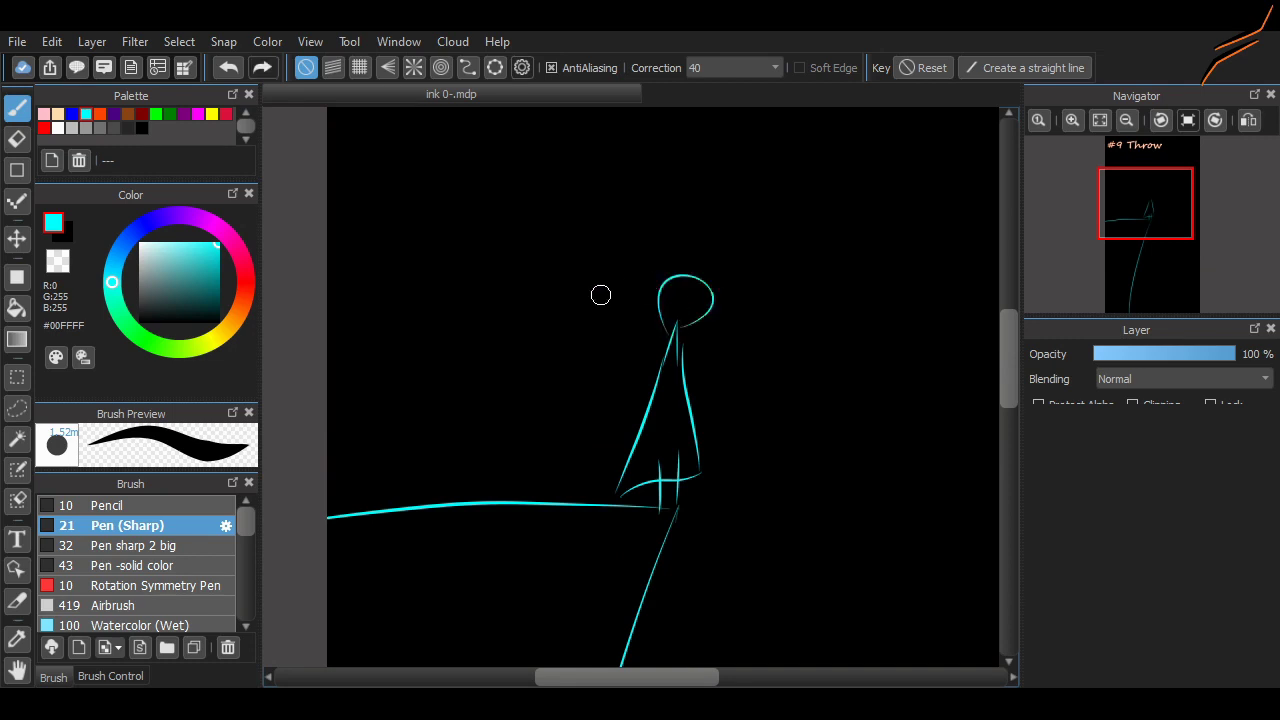
pyautogui.hotkey('ctrl', 'z')
# - Draw the standing figure's round head with the concentric circle snap, and sketch its long hair trailing behind with snapping off
pyautogui.click(441, 67)
pyautogui.moveTo(531, 220); pyautogui.dragTo(686, 291)
pyautogui.hotkey('ctrl', 'y')
pyautogui.hotkey('ctrl', 'z')
pyautogui.moveTo(661, 361)
pyautogui.mouseDown()
pyautogui.moveTo(709, 314)
pyautogui.moveTo(573, 463)
pyautogui.mouseUp()
pyautogui.click(305, 67)
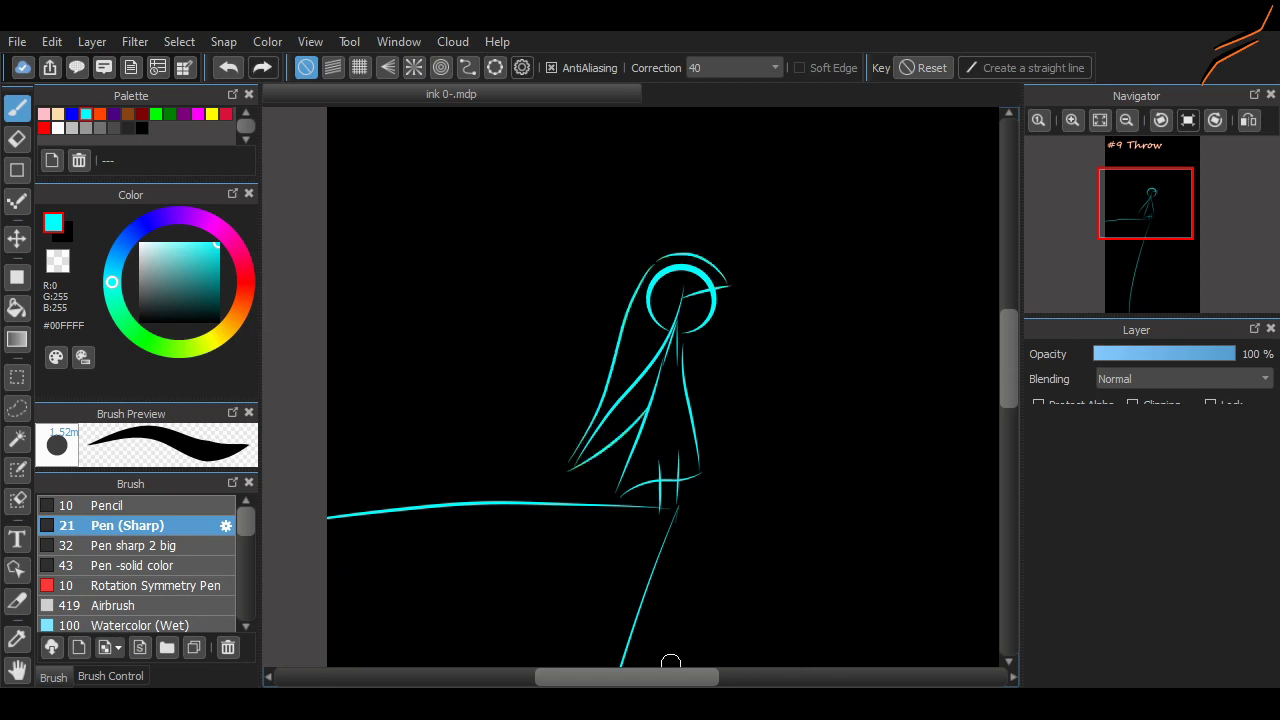
# - Sketch a jagged rock line beneath the ledge and faint vertical strokes falling below the standing figure
pyautogui.scroll(-5, 838, 403)
pyautogui.hscroll(1, 838, 403)
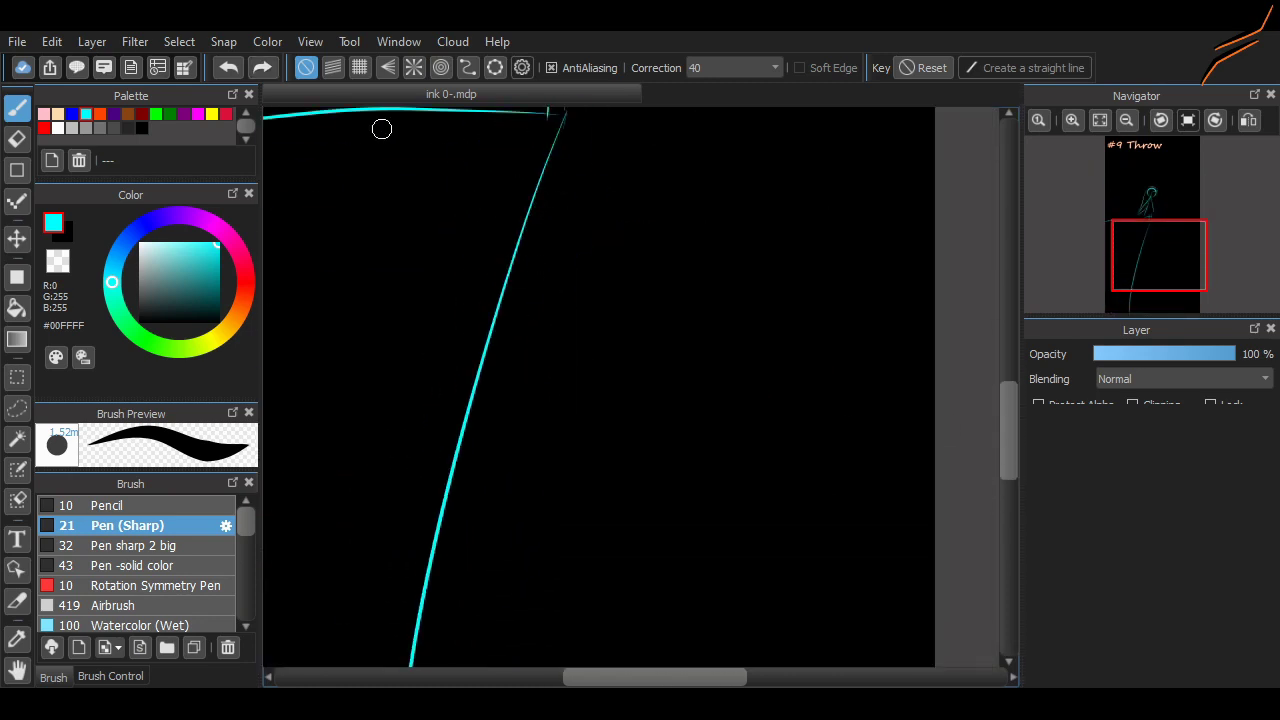
pyautogui.scroll(-3, 894, 535)
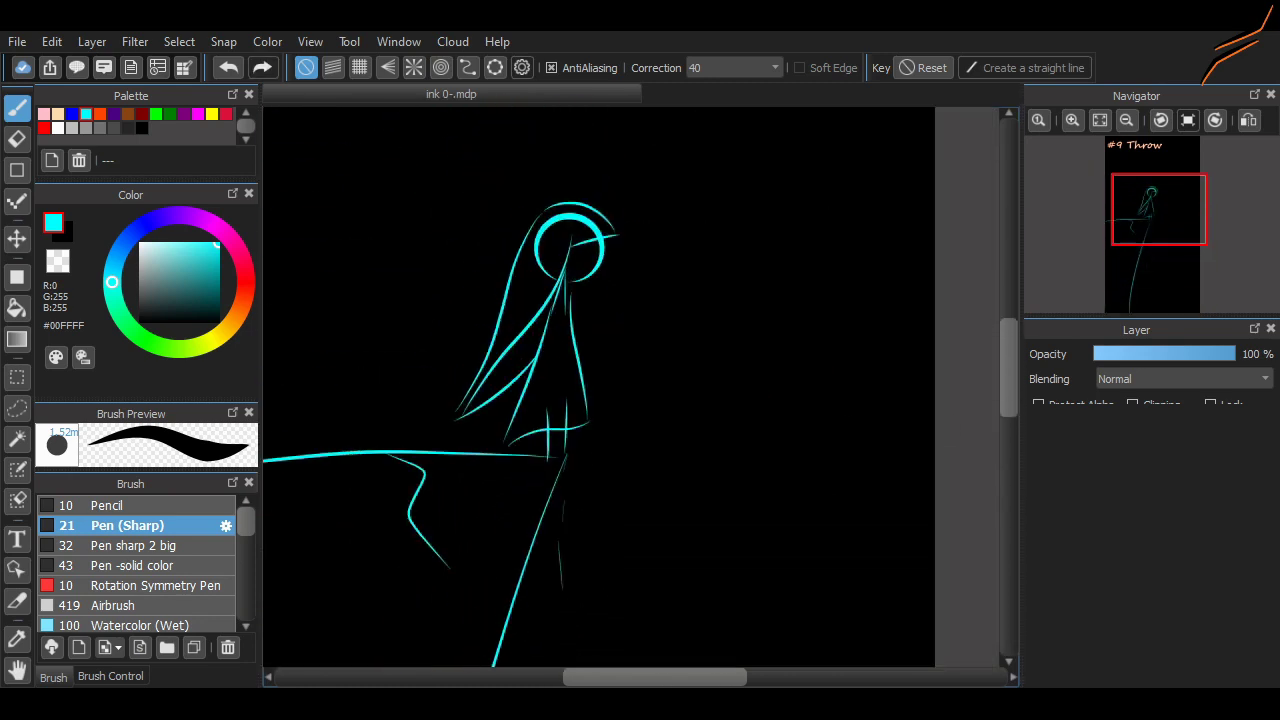
# - Add a blue vertically streaked background behind the sketch and reduce its layer opacity to 19%
pyautogui.scroll(-3, 966, 449)
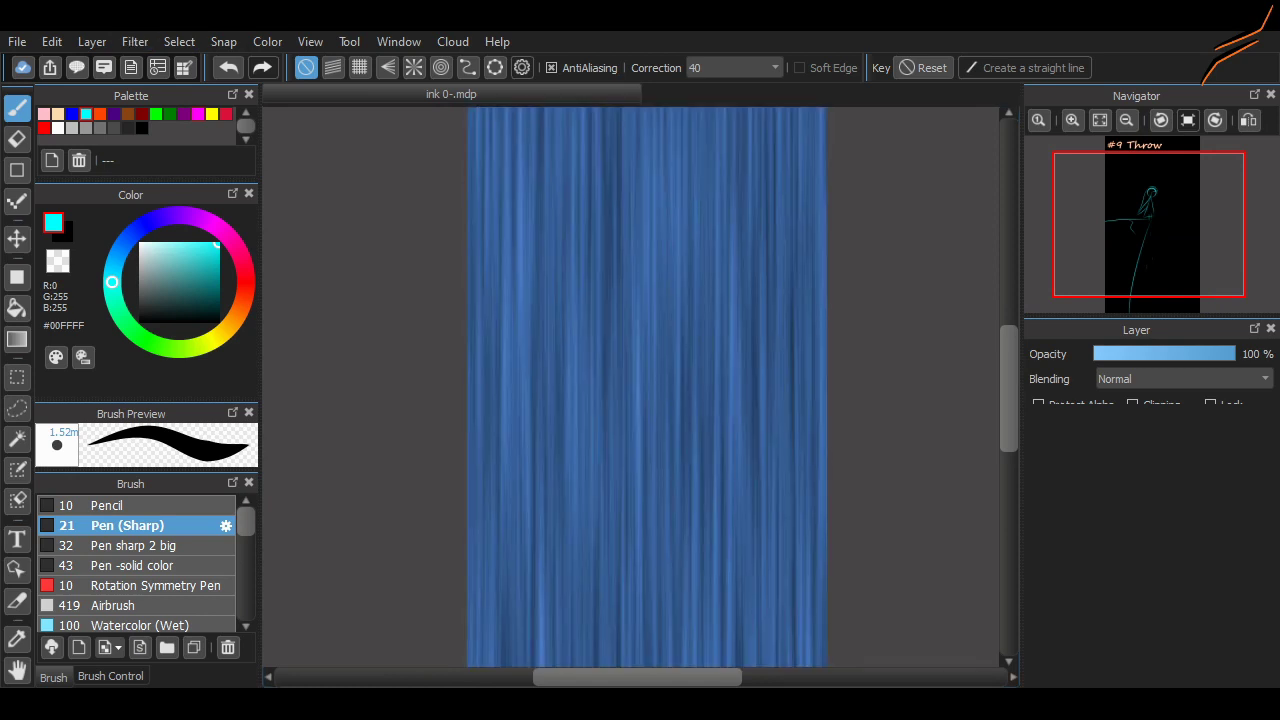
pyautogui.moveTo(1110, 354)
pyautogui.mouseDown()
pyautogui.moveTo(1098, 354)
pyautogui.moveTo(1120, 354)
pyautogui.mouseUp()
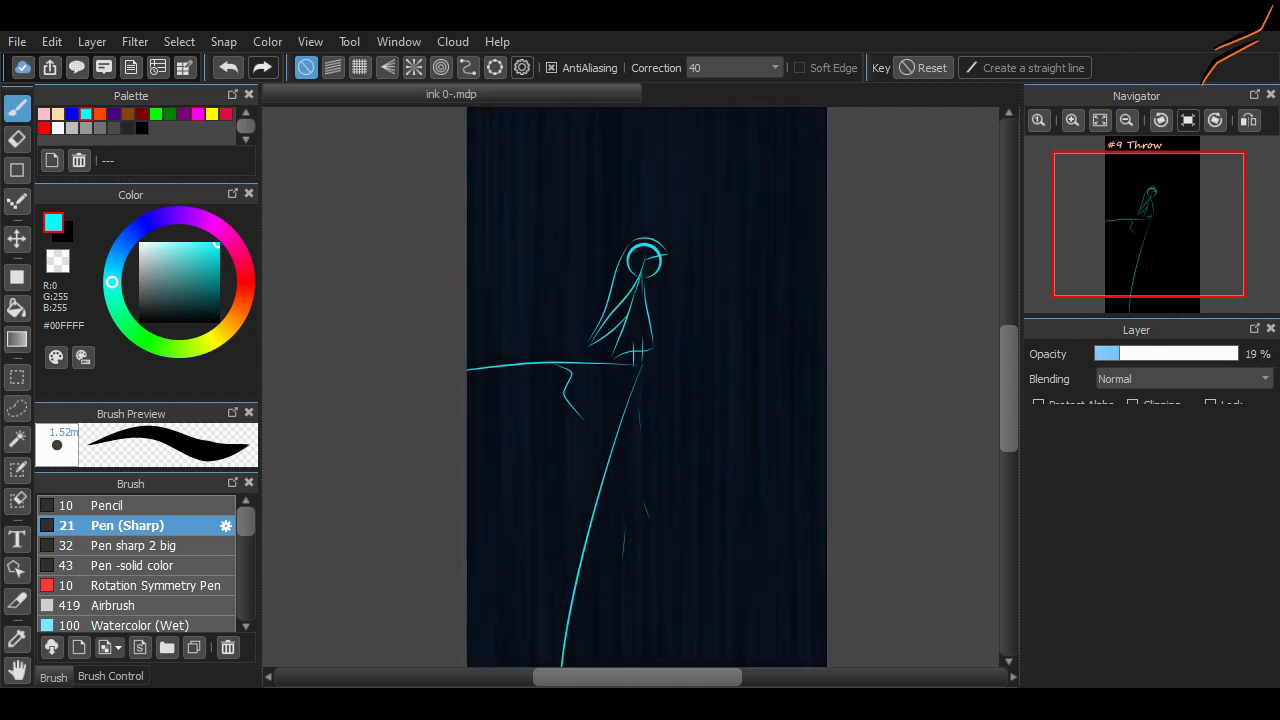
pyautogui.scroll(-2, 647, 386)
pyautogui.click(1234, 354)
# - Sketch a second figure on the far end of the ledge with a rounded head, face lines and an arm ending in loops
pyautogui.scroll(3, 560, 463)
pyautogui.hscroll(-1, 623, 560)
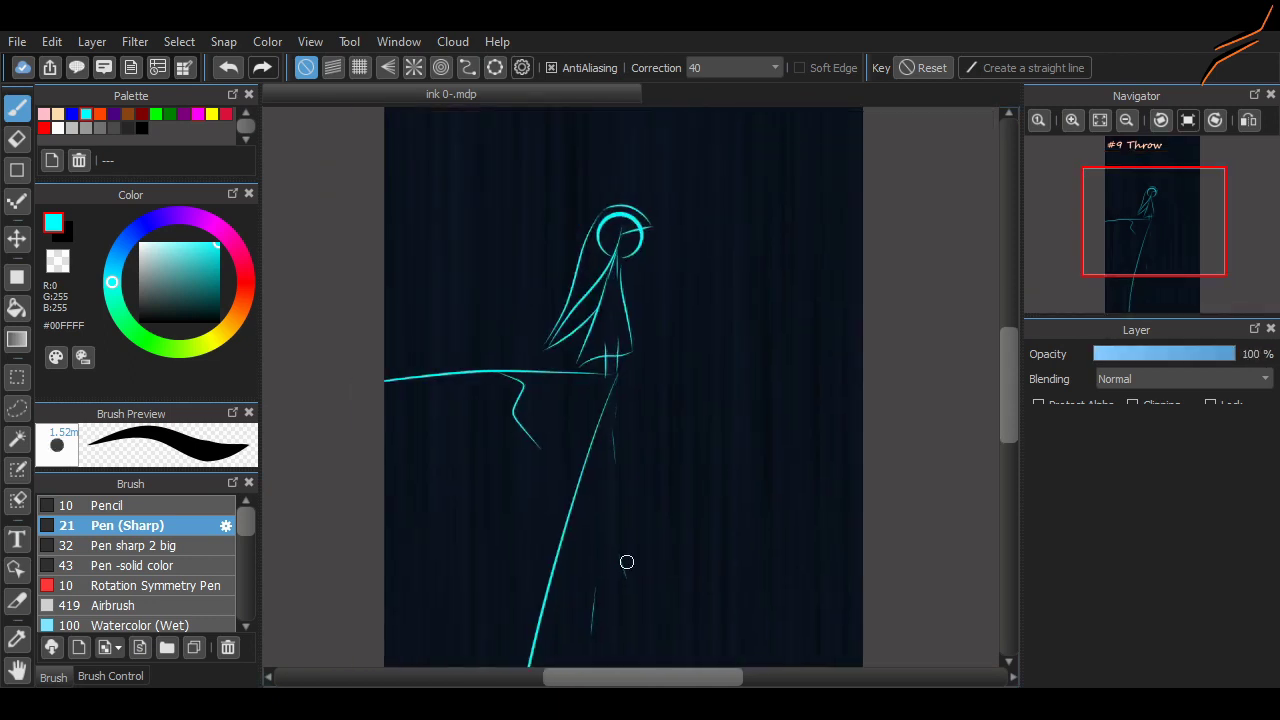
pyautogui.scroll(2, 627, 562)
pyautogui.moveTo(337, 389); pyautogui.dragTo(495, 494)
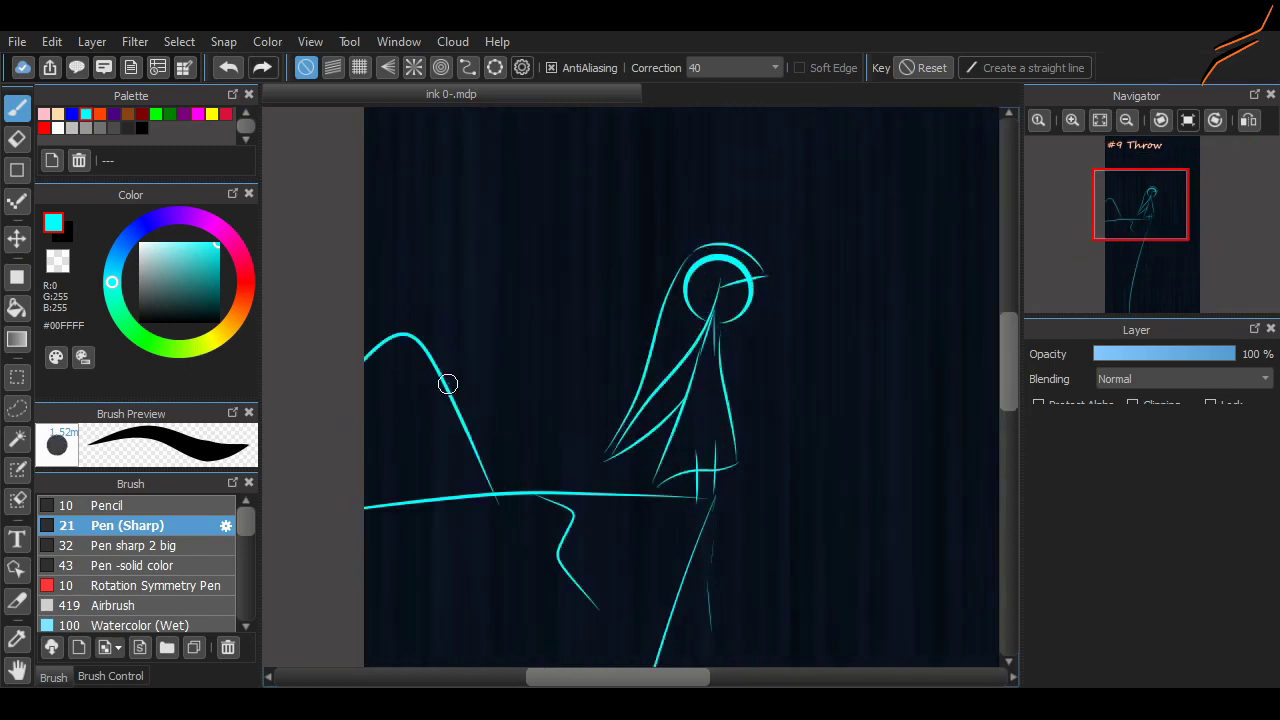
pyautogui.hscroll(2, 689, 579)
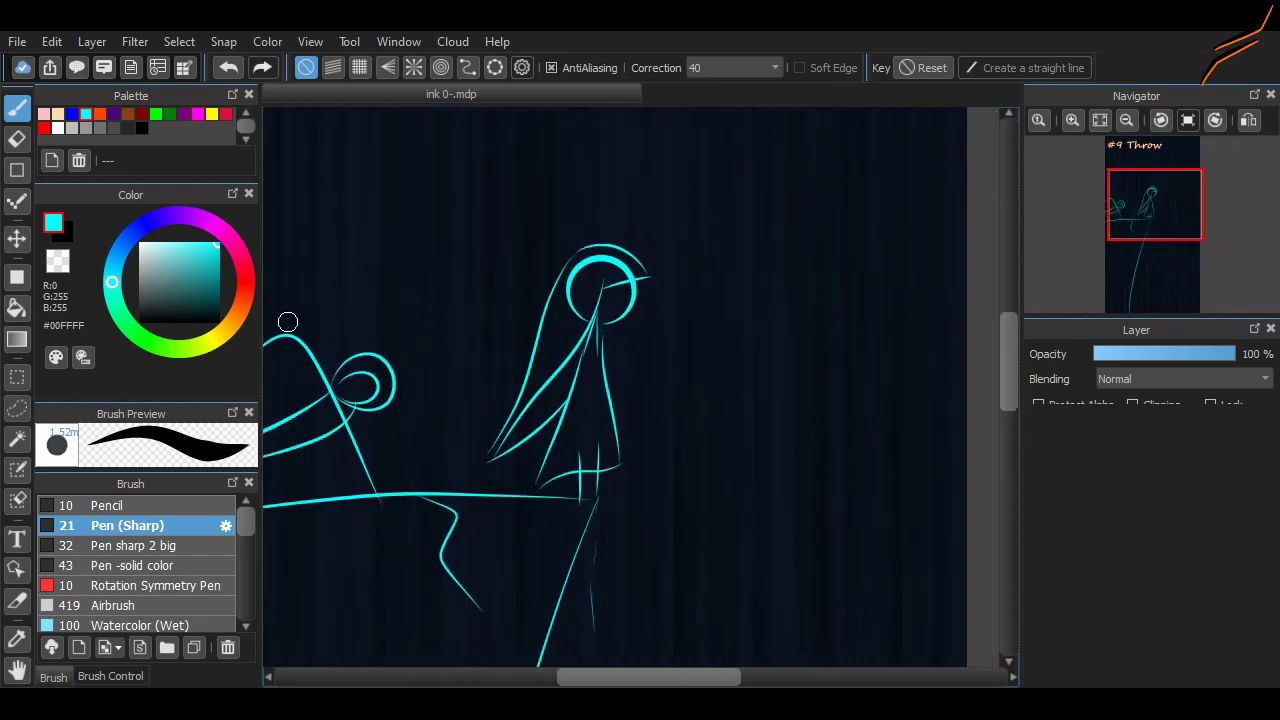
pyautogui.scroll(-6, 980, 372)
pyautogui.scroll(9, 990, 379)
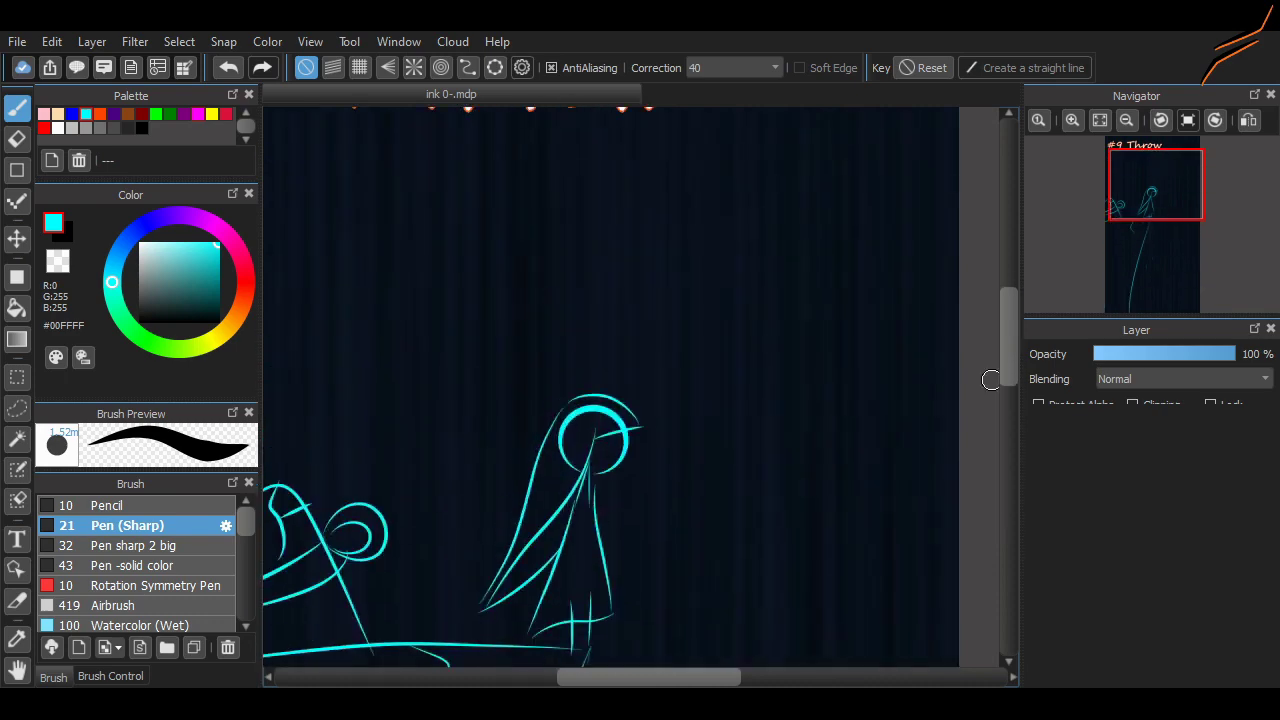
# - Sketch a wide arc sweeping upward beside the standing figure's head, and try out inner contour lines above it
pyautogui.moveTo(664, 450); pyautogui.dragTo(935, 268)
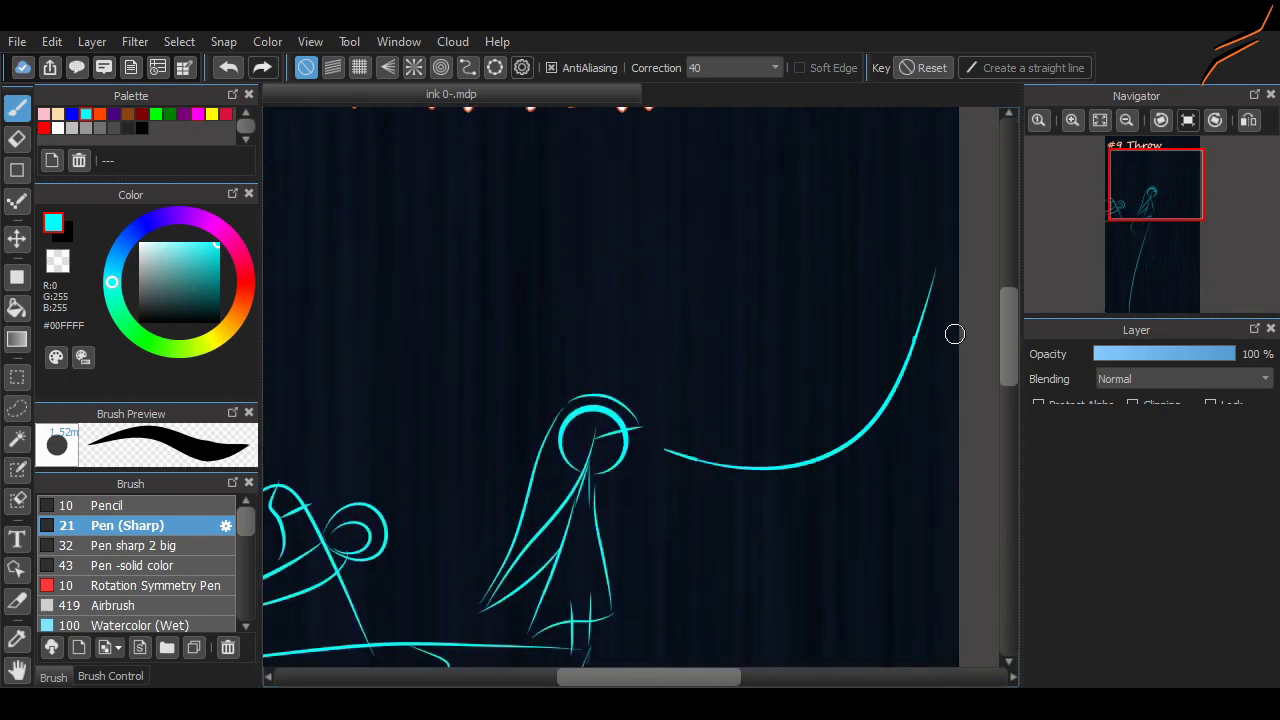
pyautogui.hotkey('ctrl', 'z')
pyautogui.hotkey('ctrl', 'z')
pyautogui.moveTo(756, 346)
pyautogui.mouseDown()
pyautogui.moveTo(803, 400)
pyautogui.moveTo(810, 455)
pyautogui.mouseUp()
pyautogui.hotkey('ctrl', 'z')
pyautogui.hotkey('ctrl', 'z')
pyautogui.moveTo(745, 320); pyautogui.dragTo(840, 463)
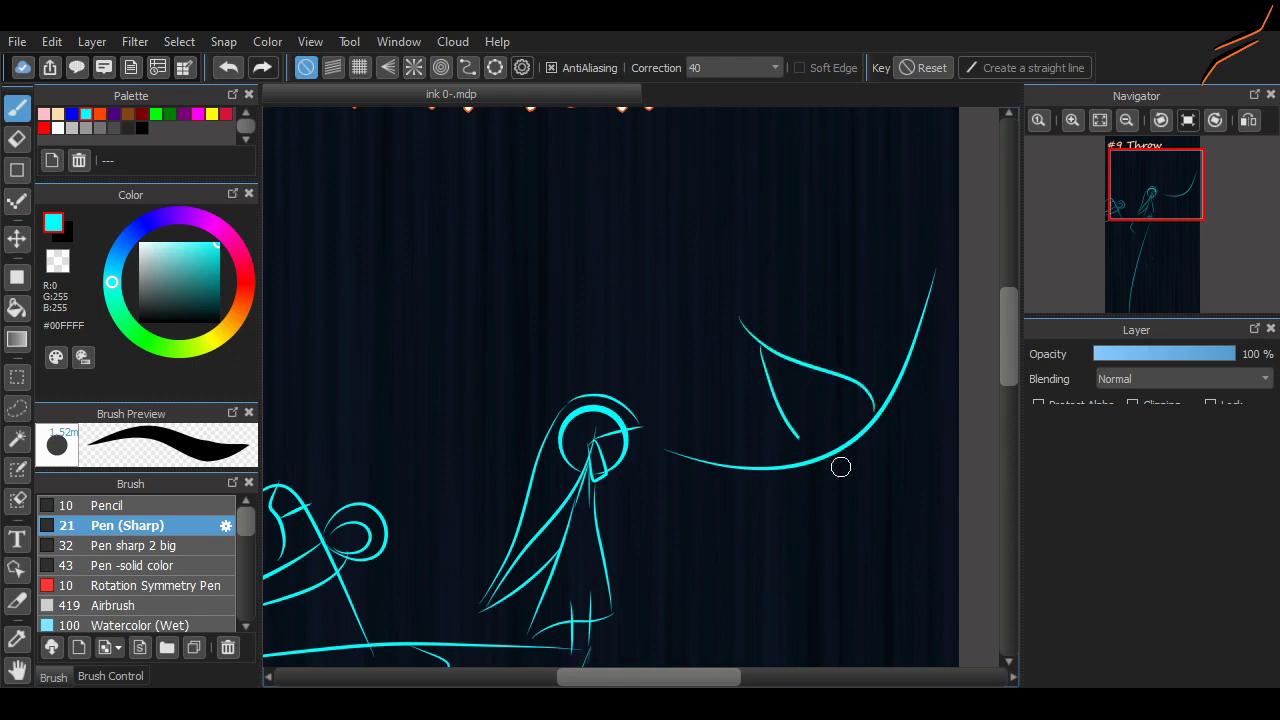
pyautogui.hotkey('ctrl', 'z')
pyautogui.hotkey('ctrl', 'z')
pyautogui.moveTo(770, 334)
pyautogui.mouseDown()
pyautogui.moveTo(890, 392)
pyautogui.moveTo(823, 400)
pyautogui.moveTo(786, 428)
pyautogui.moveTo(760, 371)
pyautogui.mouseUp()
pyautogui.hotkey('ctrl', 'z')
# - Complete the large shape beside the standing figure with a tall slanted rectangle, a curved upper edge and zigzag inner lines
pyautogui.scroll(1, 800, 400)
pyautogui.moveTo(755, 307); pyautogui.dragTo(879, 325)
pyautogui.moveTo(686, 284)
pyautogui.mouseDown()
pyautogui.moveTo(720, 283)
pyautogui.moveTo(734, 523)
pyautogui.moveTo(740, 505)
pyautogui.mouseUp()
pyautogui.scroll(-5, 634, 314)
pyautogui.scroll(2, 704, 464)
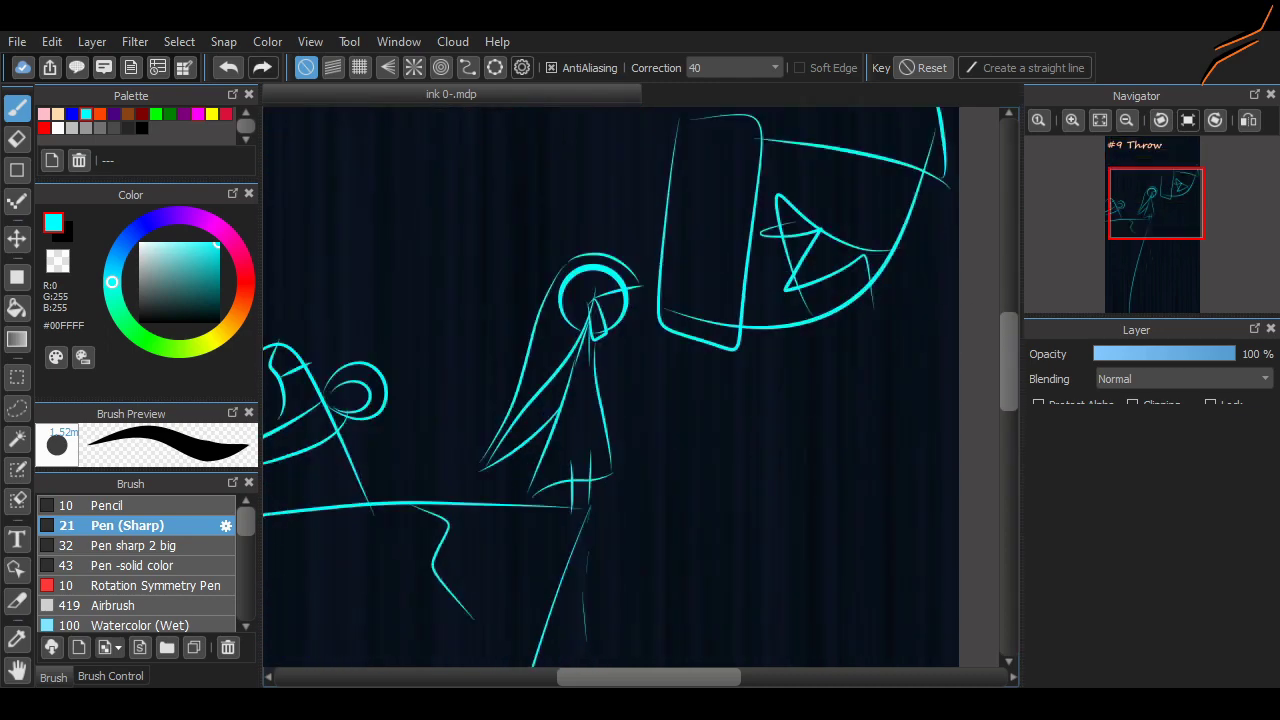
pyautogui.scroll(-7, 704, 464)
pyautogui.scroll(4, 704, 464)
pyautogui.scroll(5, 990, 400)
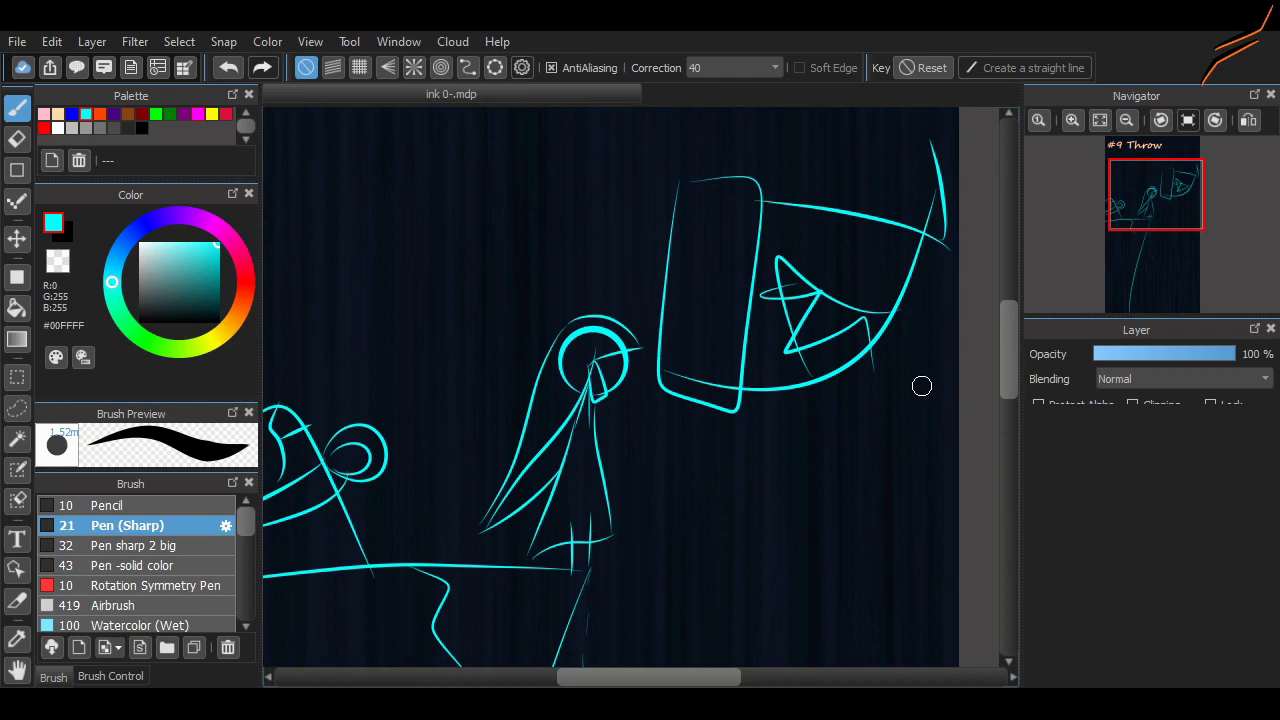
# - Sketch a falling stick figure in the open space beside the cliff, with bent legs, torso, arms and a round head
pyautogui.scroll(-6, 677, 419)
pyautogui.hotkey('ctrl', 'z')
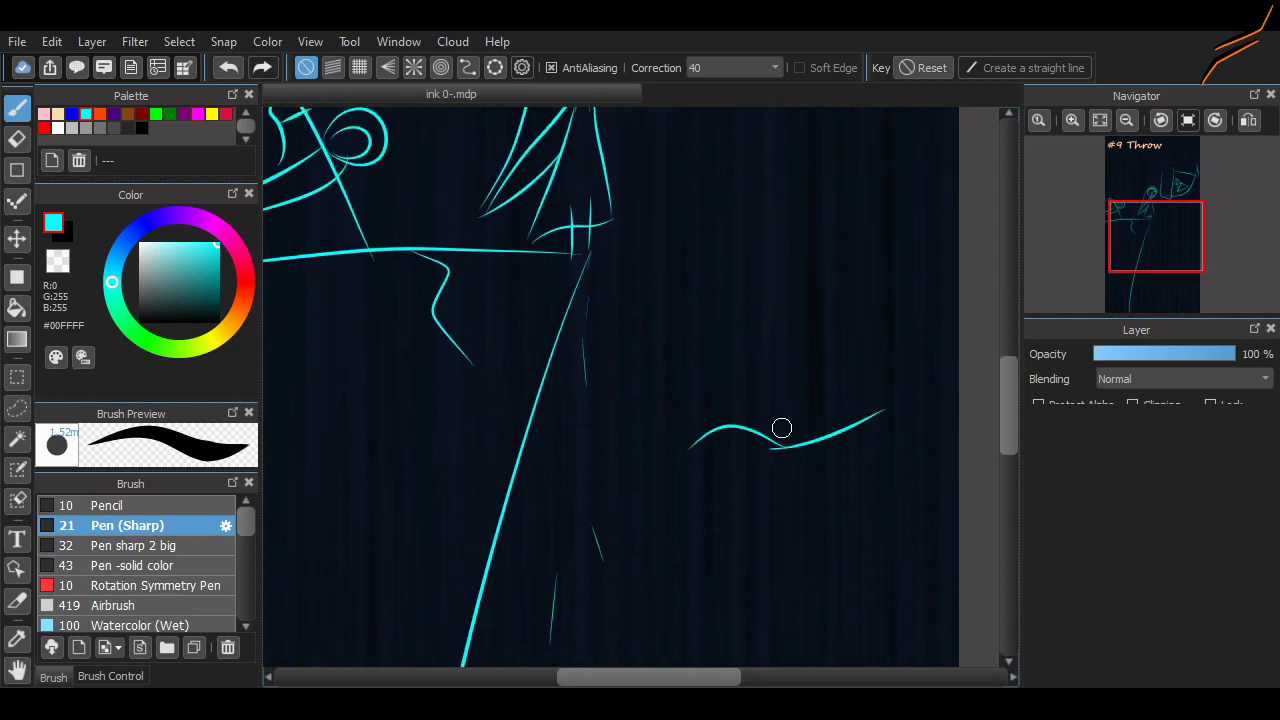
pyautogui.hotkey('ctrl', 'z')
pyautogui.moveTo(691, 434)
pyautogui.mouseDown()
pyautogui.moveTo(747, 464)
pyautogui.moveTo(727, 429)
pyautogui.moveTo(818, 447)
pyautogui.mouseUp()
pyautogui.hotkey('ctrl', 'z')
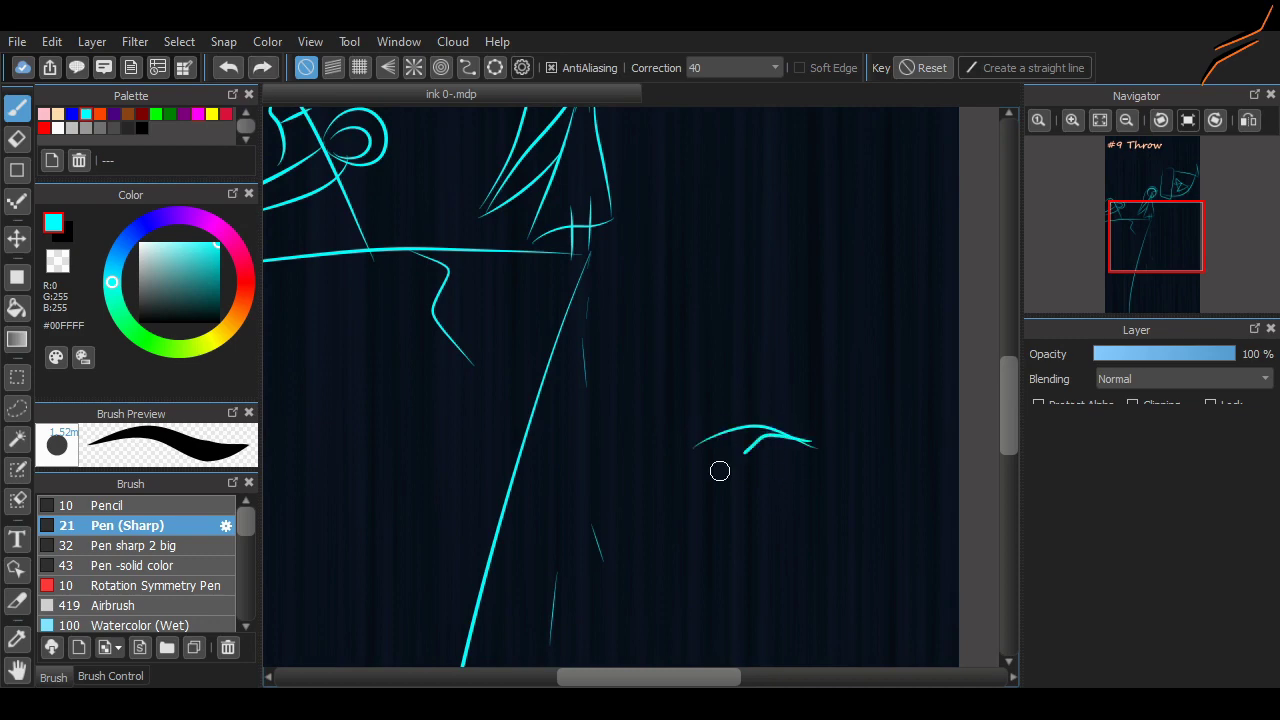
pyautogui.moveTo(717, 469); pyautogui.dragTo(876, 415)
# - Select the falling figure with a rectangular selection, move it down and slightly toward the cliff, and deselect it
pyautogui.press('m')
pyautogui.moveTo(949, 309); pyautogui.dragTo(666, 506)
pyautogui.moveTo(880, 400); pyautogui.dragTo(828, 476)
pyautogui.hotkey('ctrl', 'd')
# - Outline the falling figure's legs, torso and sleeved arms over the cyan sketch with the pen in purple #800080
pyautogui.scroll(5, 498, 272)
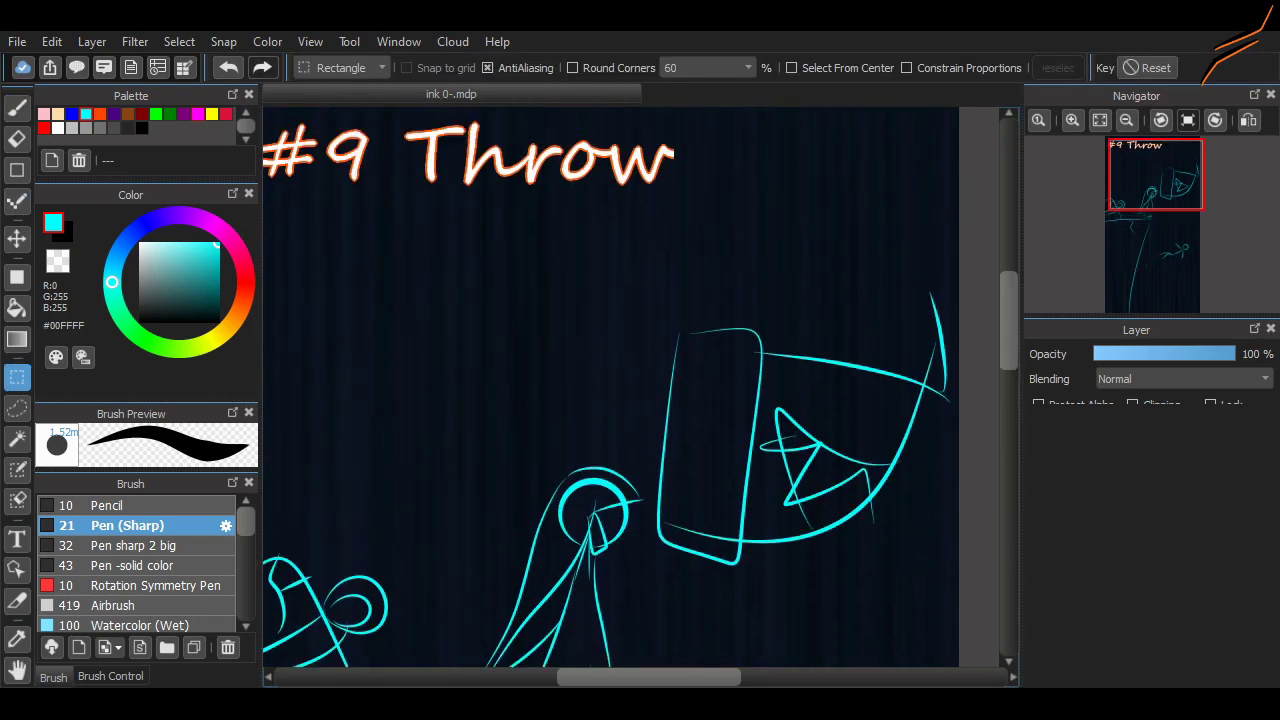
pyautogui.scroll(-7, 498, 272)
pyautogui.press('b')
pyautogui.moveTo(608, 677); pyautogui.dragTo(636, 677)
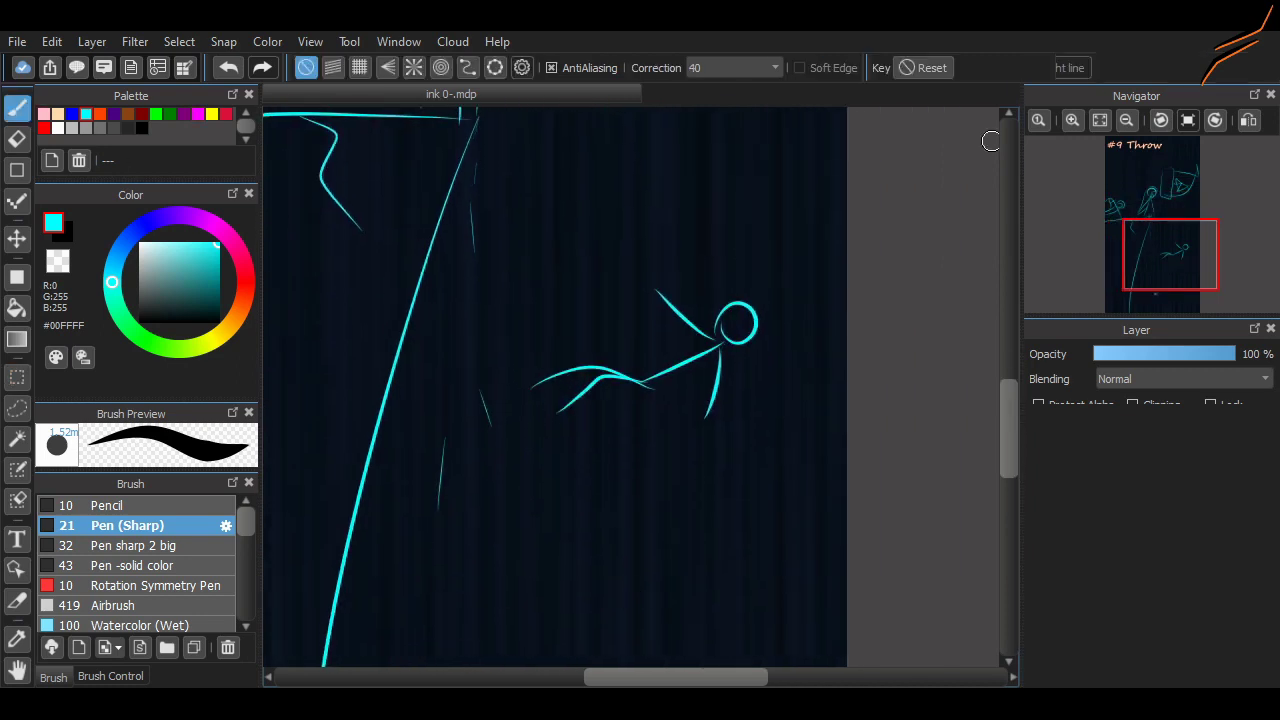
pyautogui.scroll(2, 642, 375)
pyautogui.moveTo(531, 381); pyautogui.dragTo(556, 438)
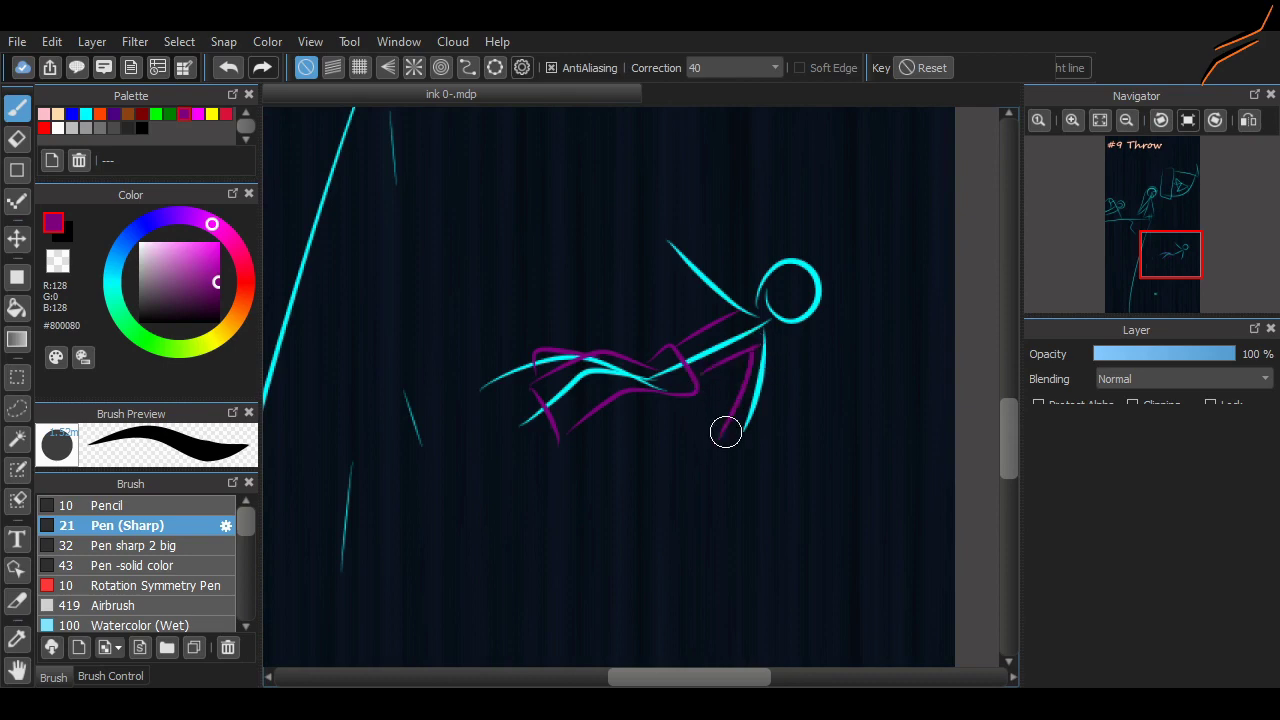
pyautogui.moveTo(726, 432)
pyautogui.mouseDown()
pyautogui.moveTo(782, 350)
pyautogui.moveTo(709, 308)
pyautogui.moveTo(676, 259)
pyautogui.mouseUp()
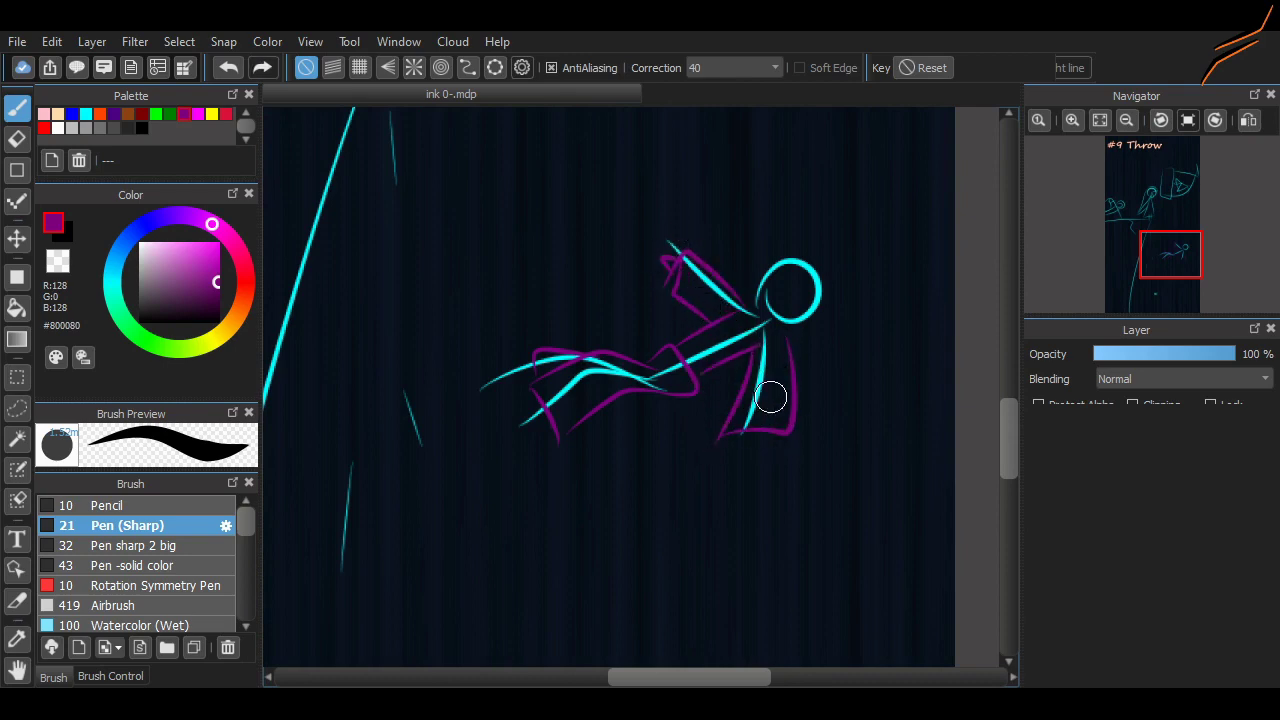
# - Examine the whole composition from the title down to the falling figure at different zoom levels
pyautogui.scroll(-3, 918, 340)
pyautogui.scroll(5, 920, 360)
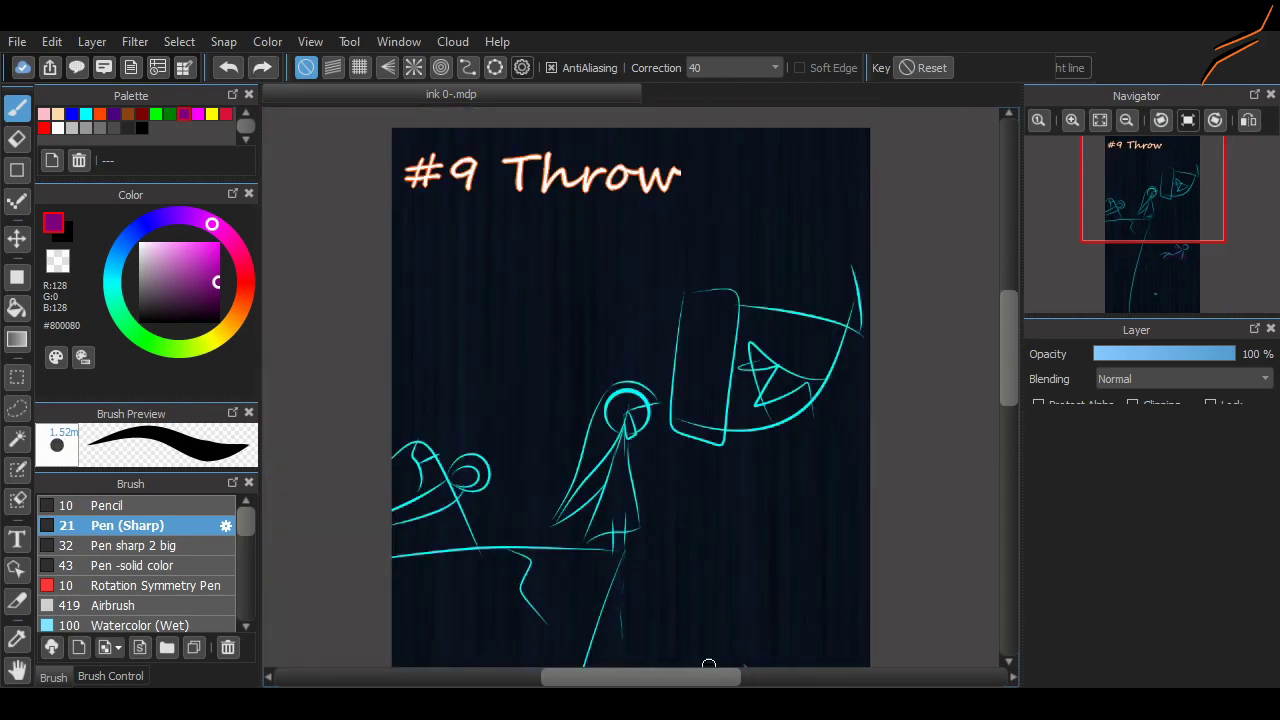
pyautogui.scroll(2, 790, 432)
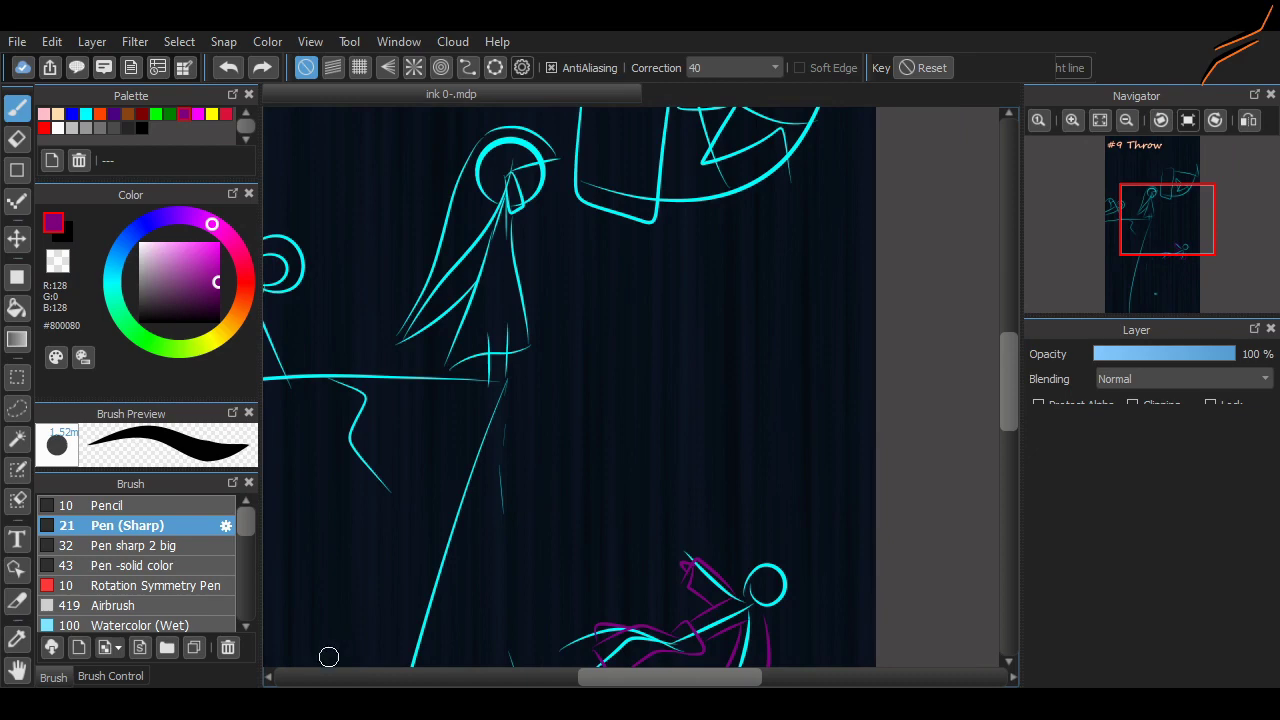
pyautogui.scroll(-3, 801, 464)
pyautogui.scroll(3, 790, 440)
pyautogui.scroll(-4, 769, 423)
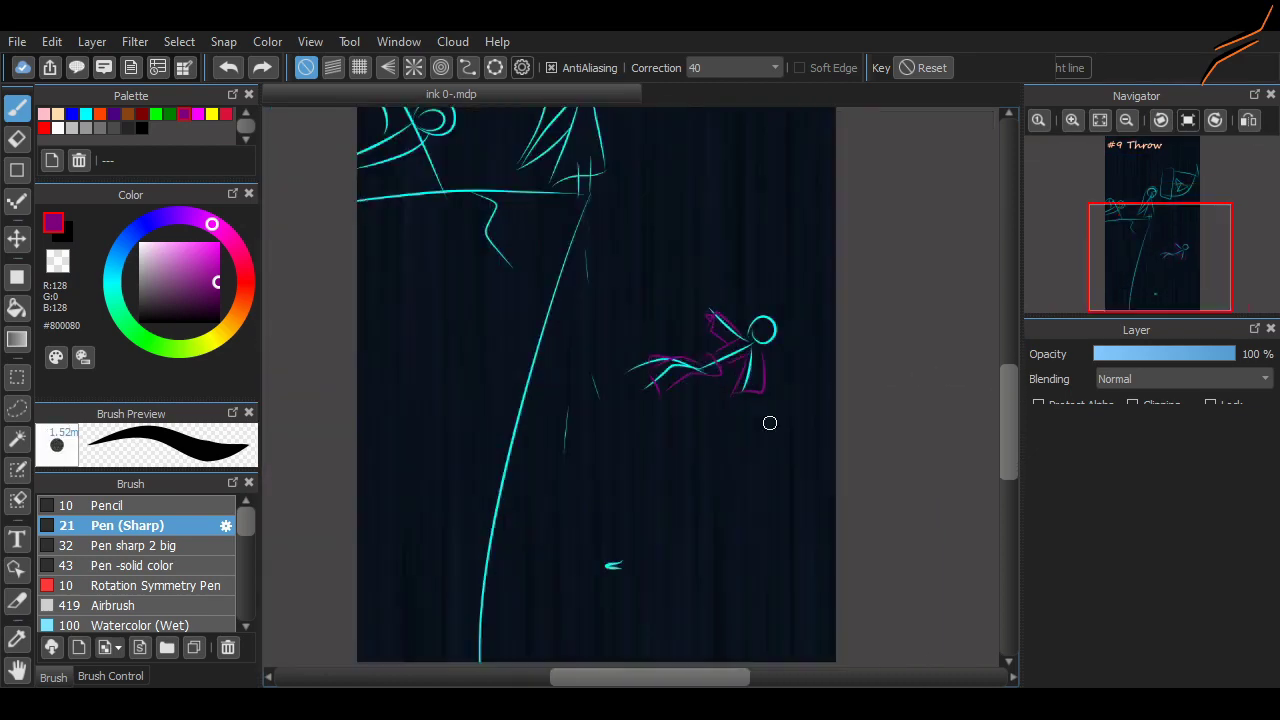
pyautogui.scroll(3, 769, 423)
pyautogui.scroll(1, 623, 351)
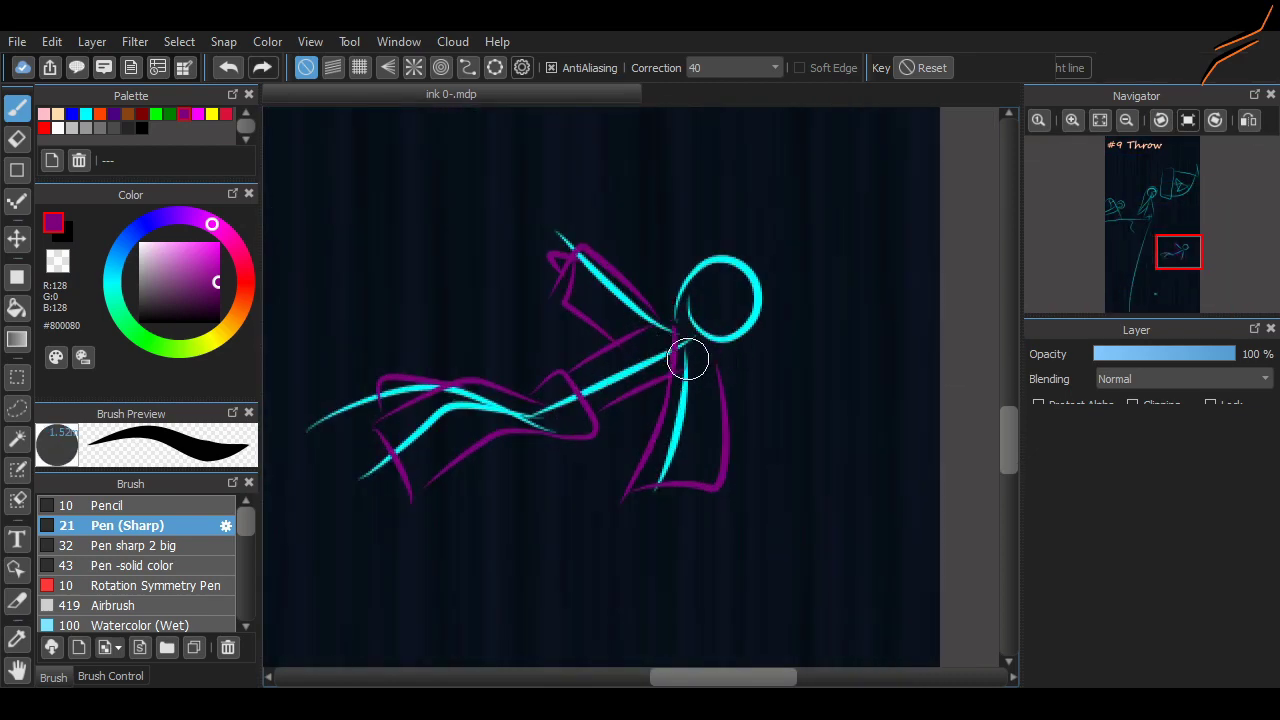
# - Draw the falling figure's fringe and long hair strands streaming away from its head in purple
pyautogui.hotkey('ctrl', 'z')
pyautogui.moveTo(684, 288); pyautogui.dragTo(740, 348)
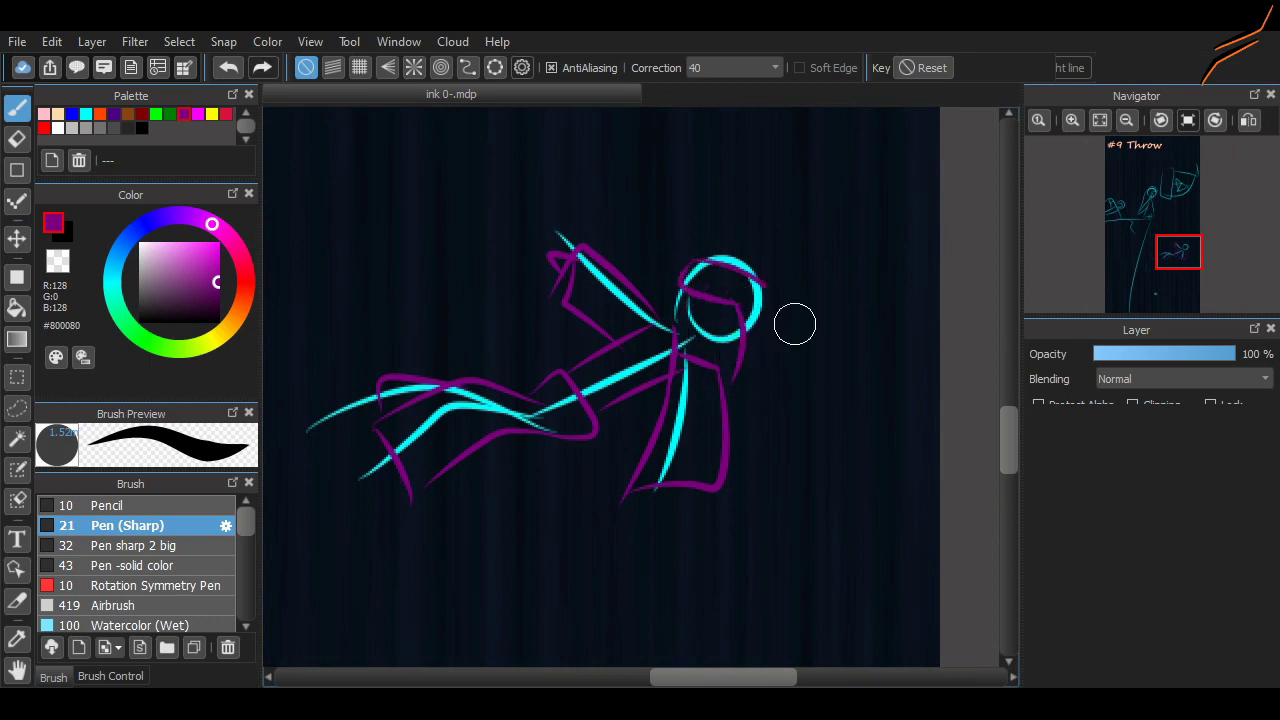
pyautogui.moveTo(762, 298); pyautogui.dragTo(893, 410)
pyautogui.moveTo(776, 366); pyautogui.dragTo(842, 462)
pyautogui.moveTo(753, 395); pyautogui.dragTo(740, 480)
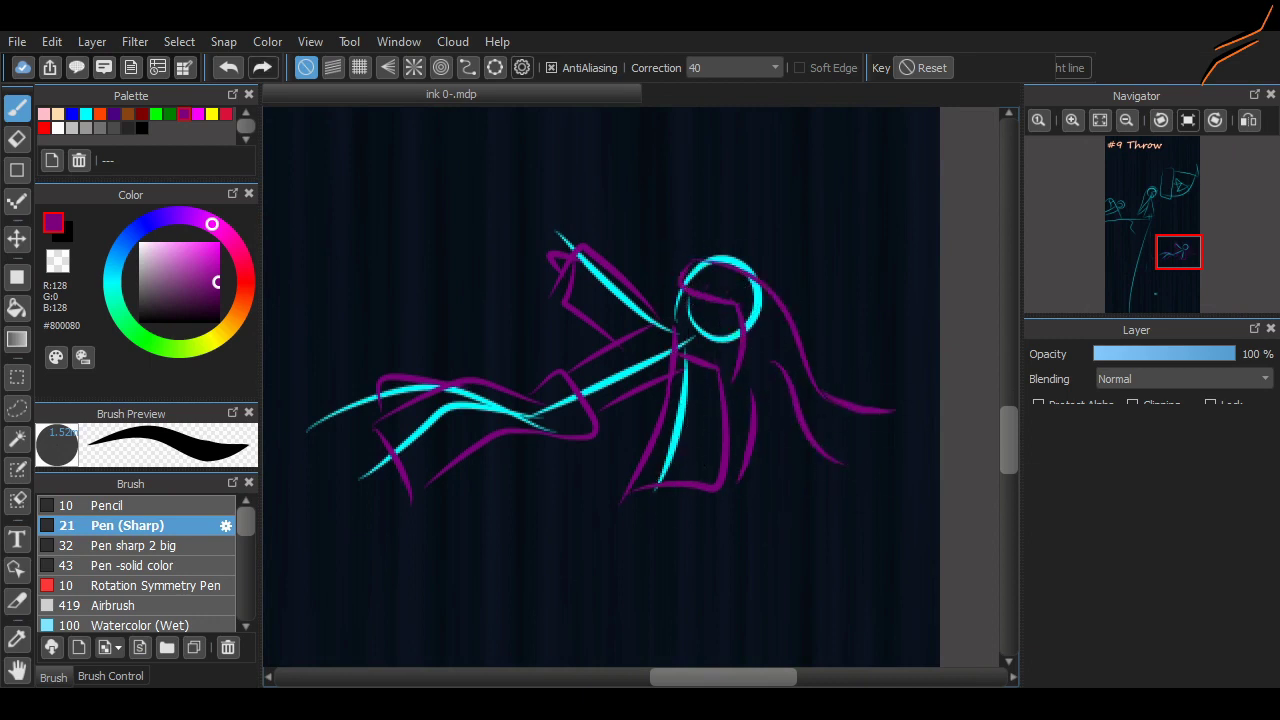
# - Draw a narrow purple panel with a ragged lower hem inside the standing figure's robe, undoing the earlier test strokes
pyautogui.moveTo(807, 305); pyautogui.dragTo(910, 268)
pyautogui.hotkey('ctrl', 'z')
pyautogui.scroll(8, 695, 347)
pyautogui.hscroll(-3, 695, 347)
pyautogui.moveTo(498, 290); pyautogui.dragTo(443, 443)
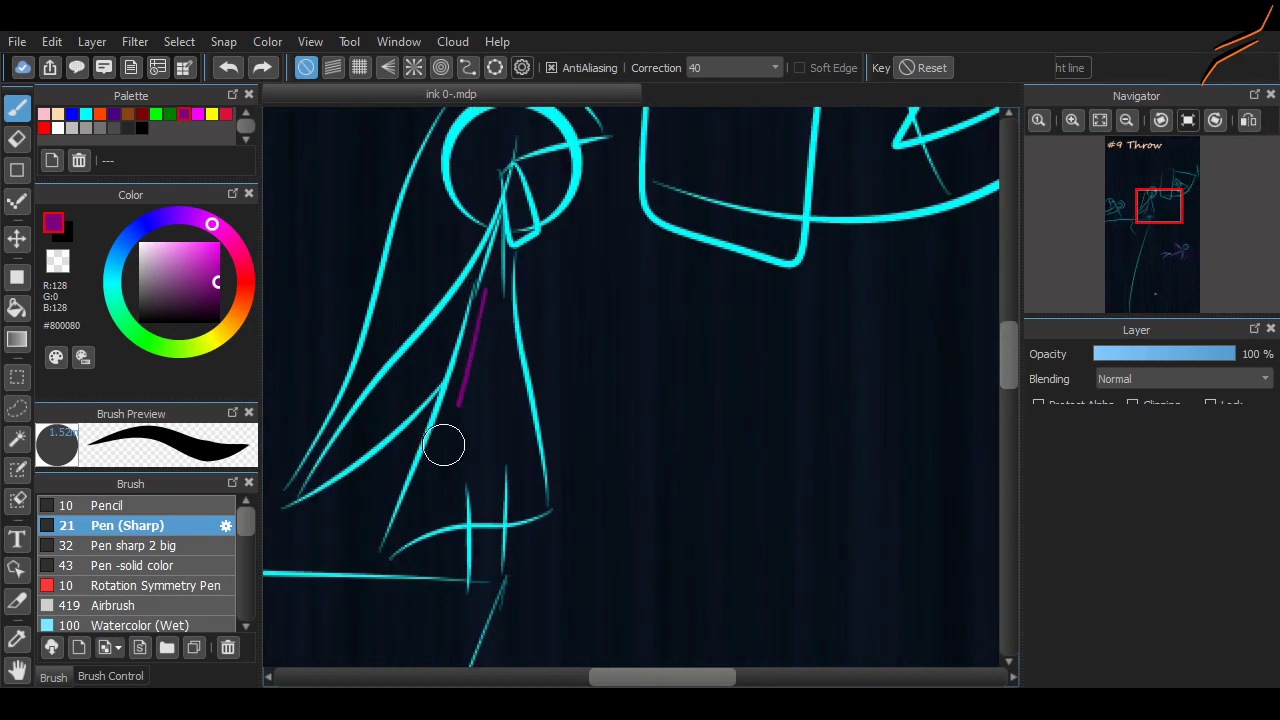
pyautogui.hotkey('ctrl', 'z')
pyautogui.moveTo(484, 289); pyautogui.dragTo(516, 302)
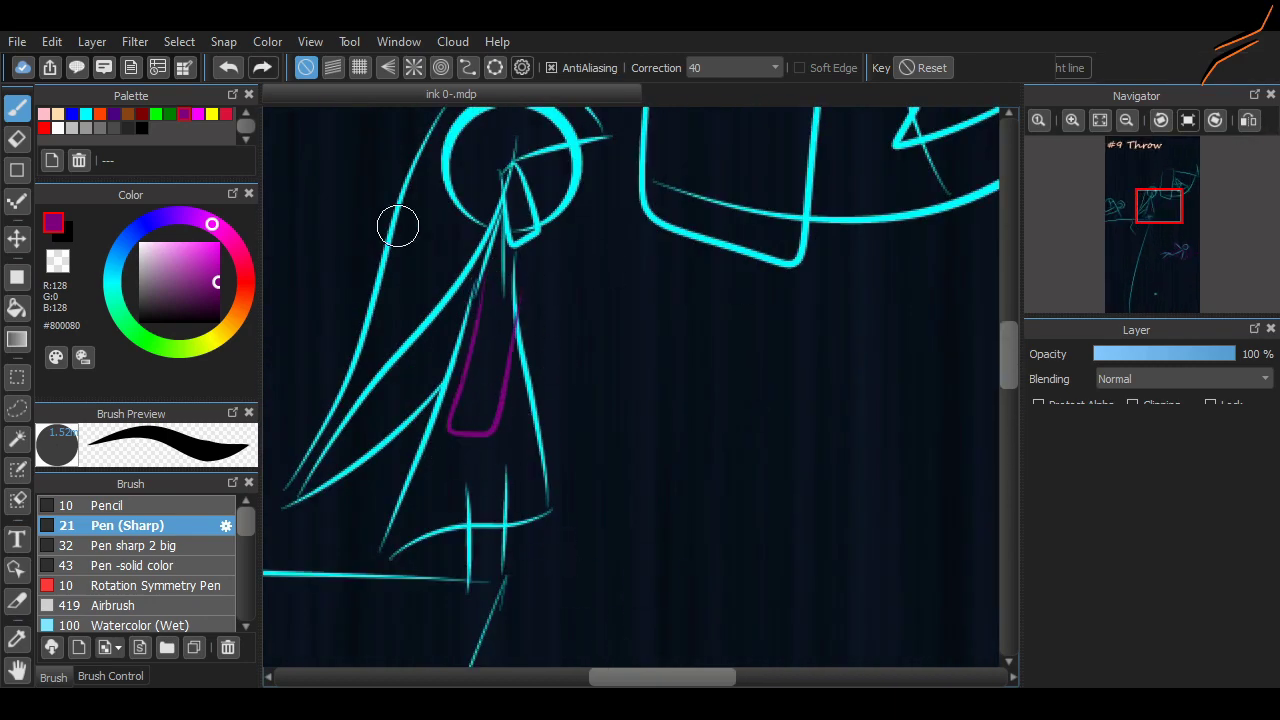
pyautogui.hotkey('ctrl', 'z')
pyautogui.moveTo(511, 346)
pyautogui.mouseDown()
pyautogui.moveTo(509, 439)
pyautogui.moveTo(526, 425)
pyautogui.moveTo(461, 469)
pyautogui.moveTo(499, 436)
pyautogui.mouseUp()
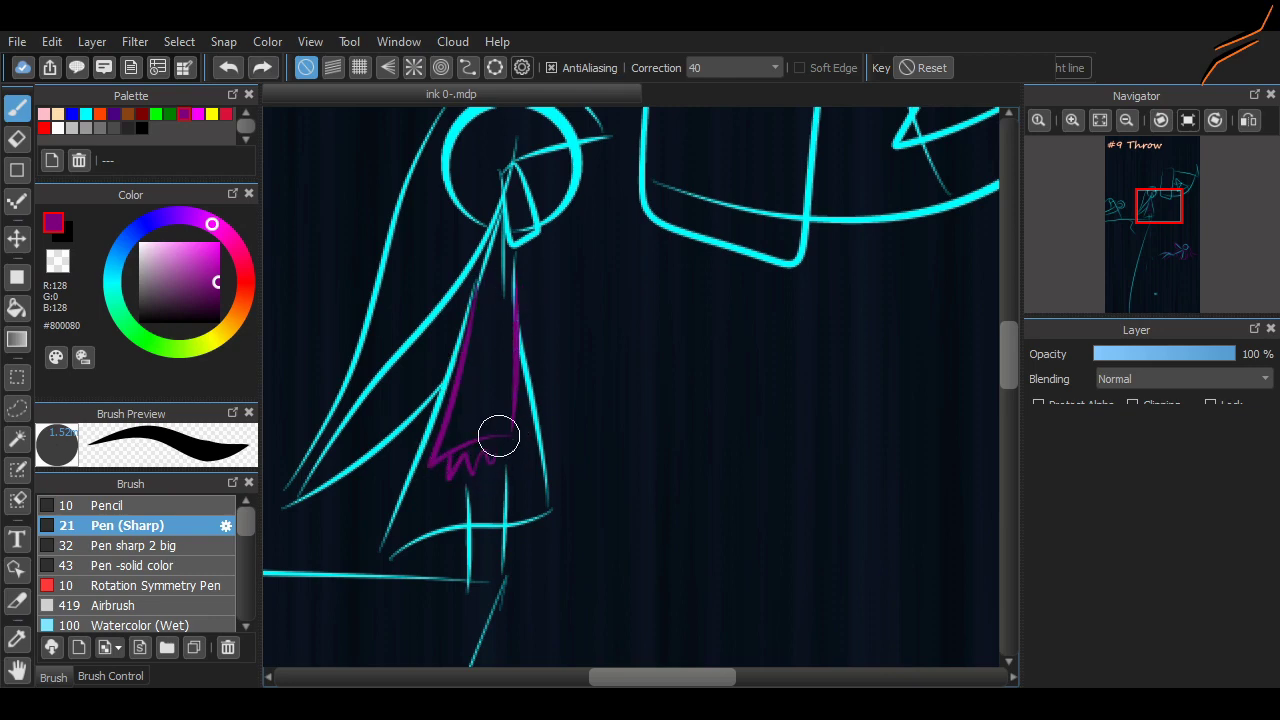
# - Select the standing figure and the large curved shape together with a rectangular selection, shift them slightly left, and deselect
pyautogui.scroll(-5, 499, 436)
pyautogui.scroll(3, 691, 443)
pyautogui.click(17, 377)
pyautogui.moveTo(461, 132); pyautogui.dragTo(798, 425)
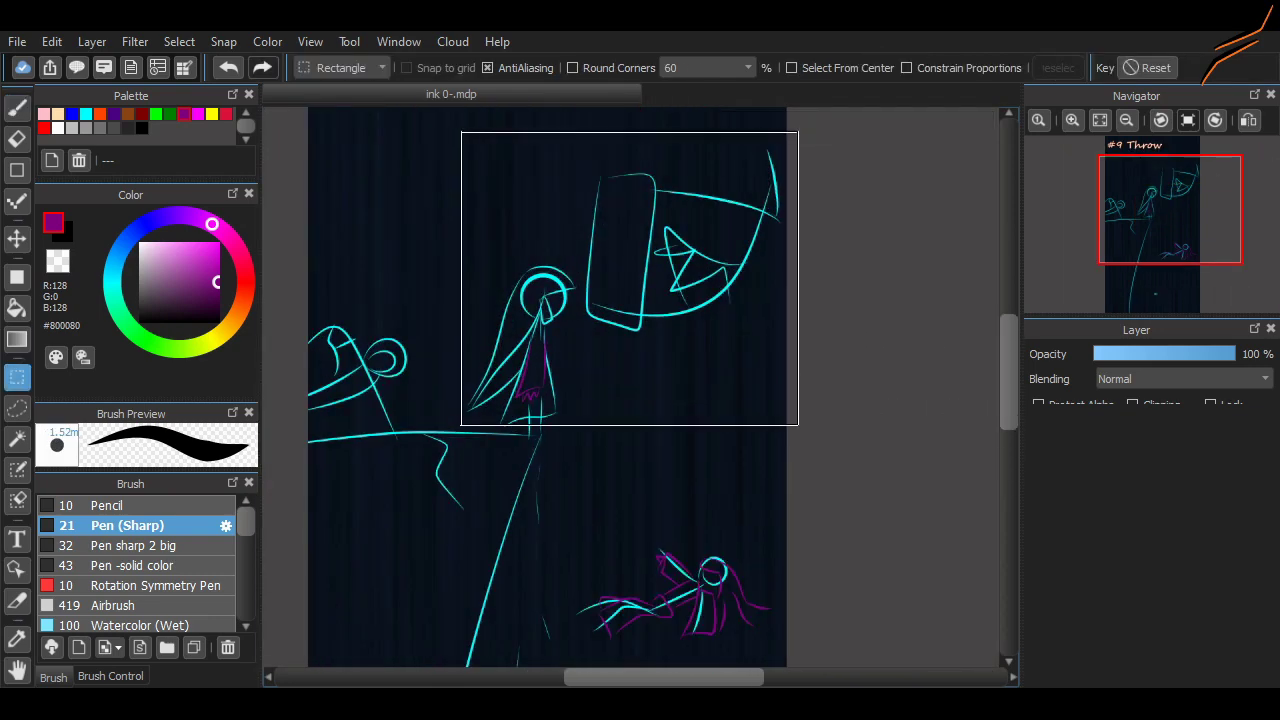
pyautogui.scroll(3, 630, 278)
pyautogui.moveTo(630, 278); pyautogui.dragTo(618, 272)
pyautogui.scroll(-5, 630, 278)
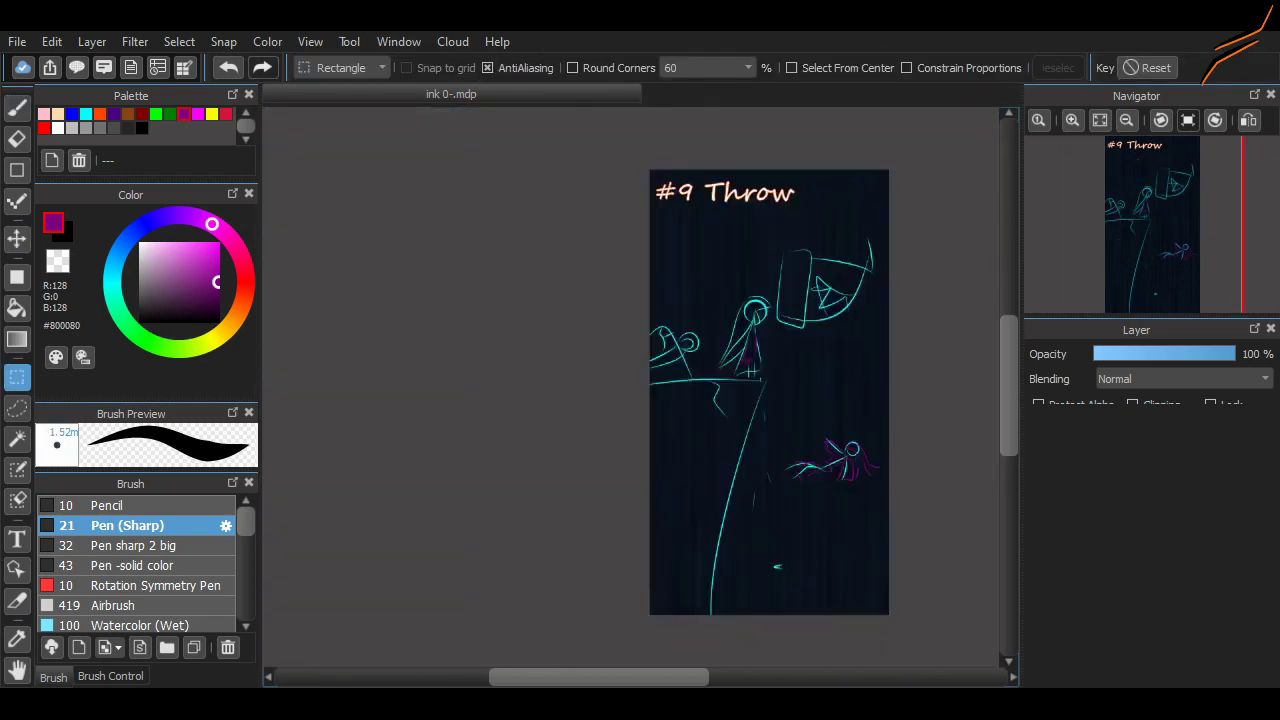
# - Select the large curved shape alone, move it to the canvas's left edge beneath the title, and deselect
pyautogui.scroll(3, 770, 390)
pyautogui.scroll(-1, 770, 390)
pyautogui.moveTo(689, 203); pyautogui.dragTo(909, 371)
pyautogui.click(17, 238)
pyautogui.moveTo(799, 287)
pyautogui.mouseDown()
pyautogui.moveTo(546, 288)
pyautogui.moveTo(554, 270)
pyautogui.mouseUp()
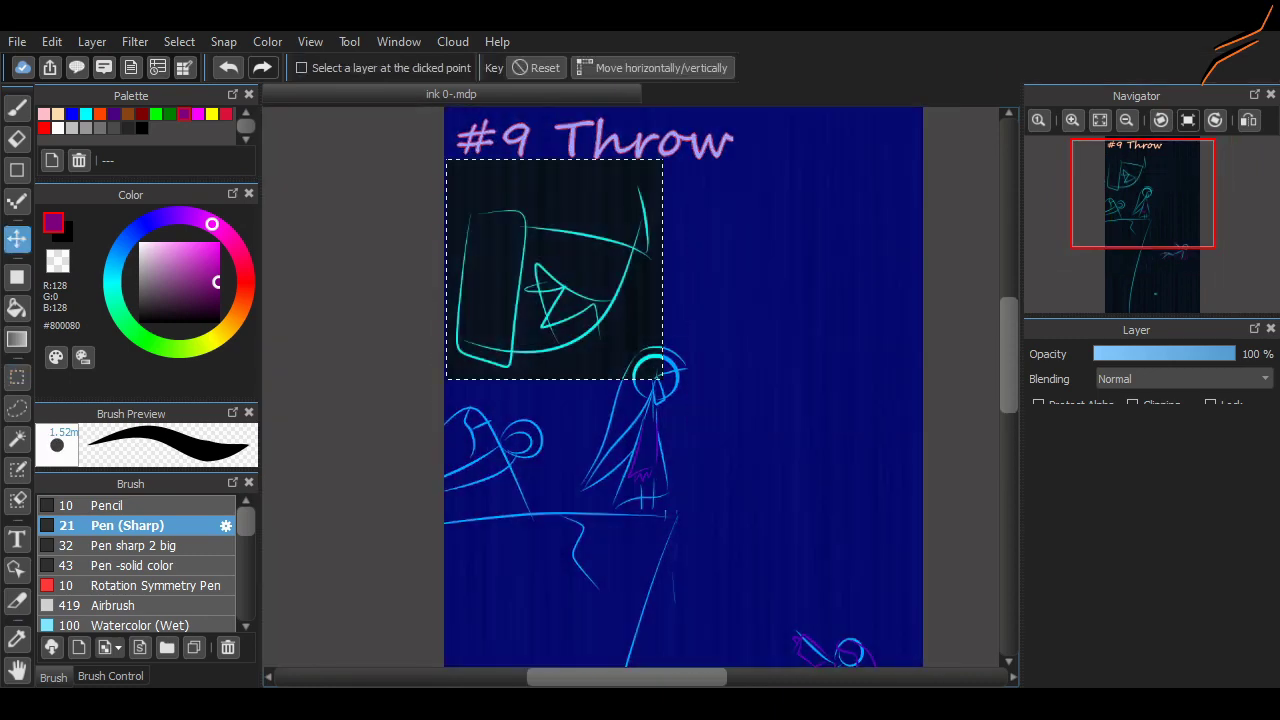
pyautogui.click(17, 377)
pyautogui.moveTo(640, 400); pyautogui.dragTo(797, 243)
pyautogui.scroll(3, 760, 400)
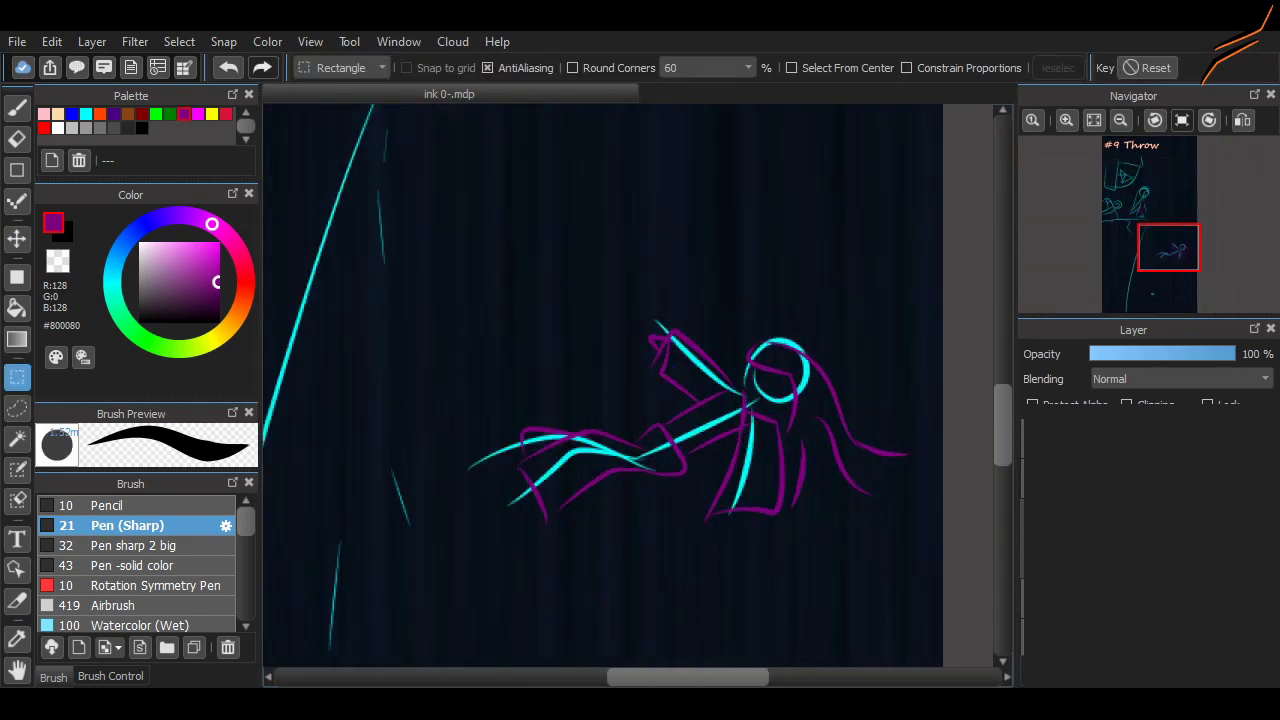
# - Draw a tilted oval wheel with surrounding arches and a small oval beneath it, above the falling figure in purple
pyautogui.press('b')
pyautogui.scroll(2, 640, 400)
pyautogui.scroll(-2, 640, 400)
pyautogui.moveTo(668, 350); pyautogui.dragTo(880, 386)
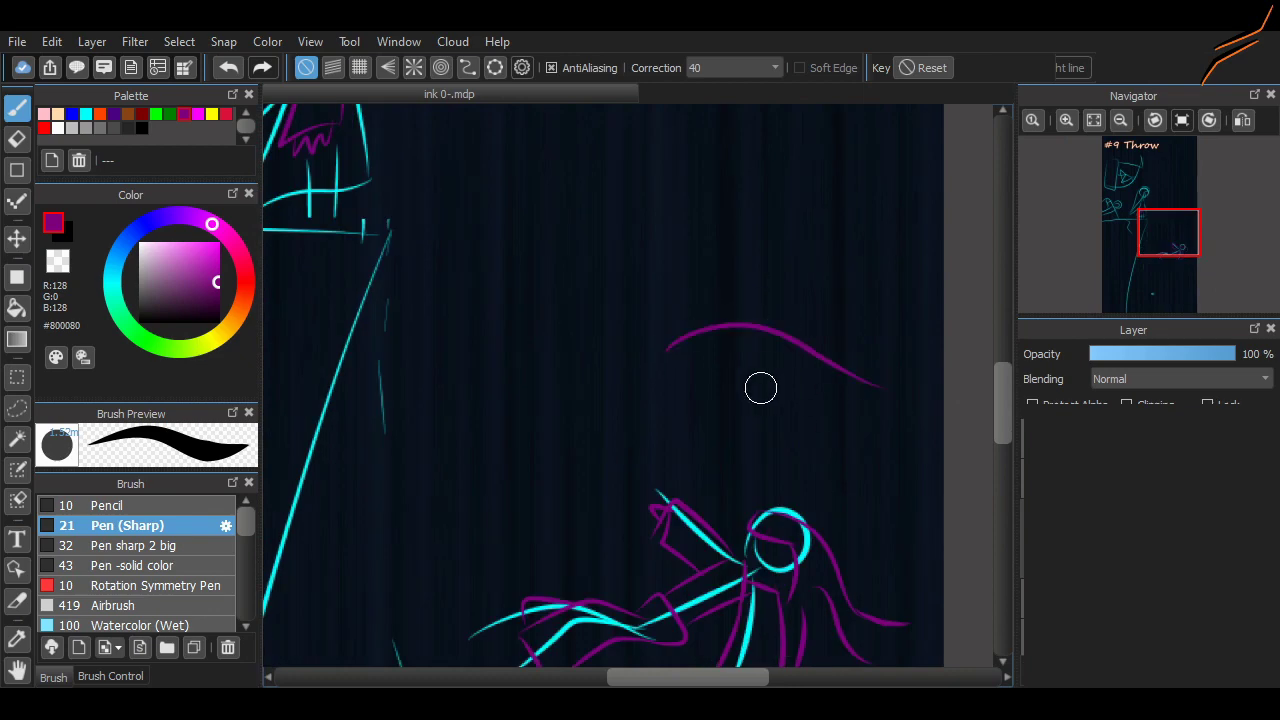
pyautogui.hotkey('ctrl', 'z')
pyautogui.moveTo(715, 405)
pyautogui.mouseDown()
pyautogui.moveTo(869, 346)
pyautogui.moveTo(810, 440)
pyautogui.mouseUp()
pyautogui.moveTo(815, 455)
pyautogui.mouseDown()
pyautogui.moveTo(820, 489)
pyautogui.moveTo(840, 470)
pyautogui.mouseUp()
pyautogui.moveTo(822, 349)
pyautogui.mouseDown()
pyautogui.moveTo(797, 395)
pyautogui.moveTo(828, 350)
pyautogui.mouseUp()
pyautogui.hotkey('ctrl', 'z')
pyautogui.moveTo(806, 300); pyautogui.dragTo(918, 346)
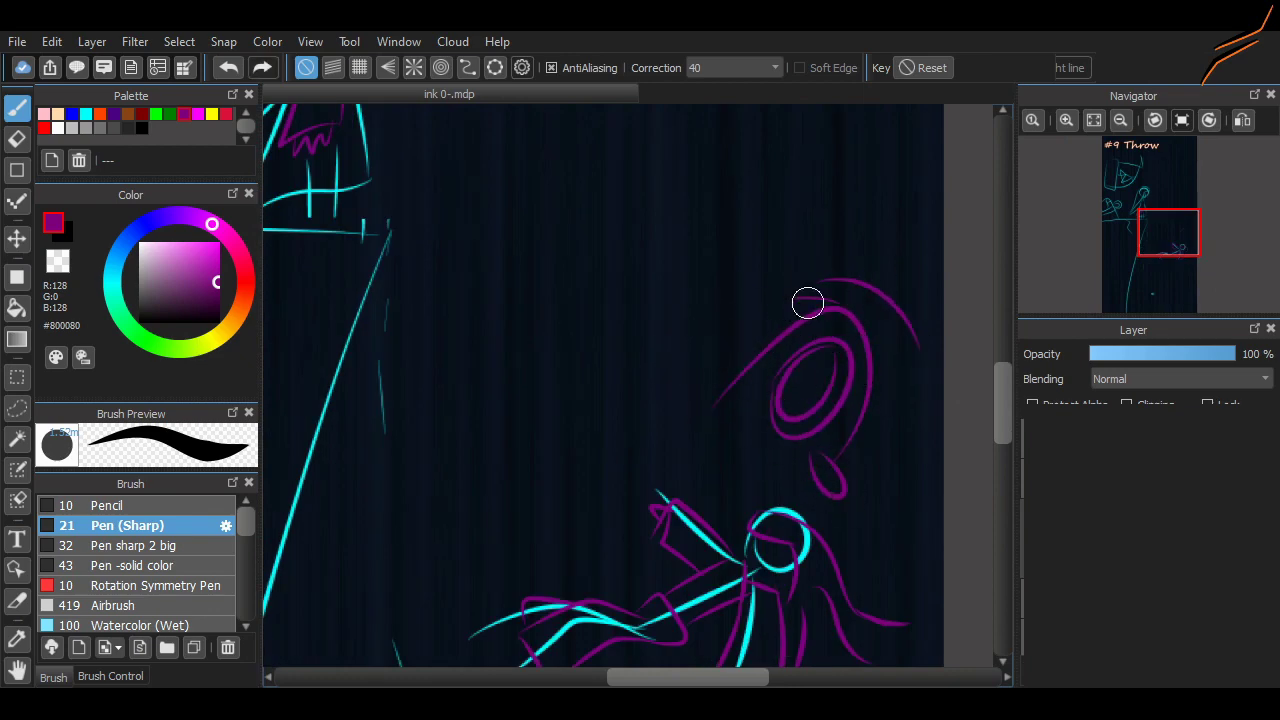
pyautogui.hotkey('ctrl', 'z')
pyautogui.hotkey('ctrl', 'z')
pyautogui.moveTo(792, 284); pyautogui.dragTo(920, 336)
# - Draw a small hub and curved spokes inside the purple wheel
pyautogui.scroll(-2, 880, 203)
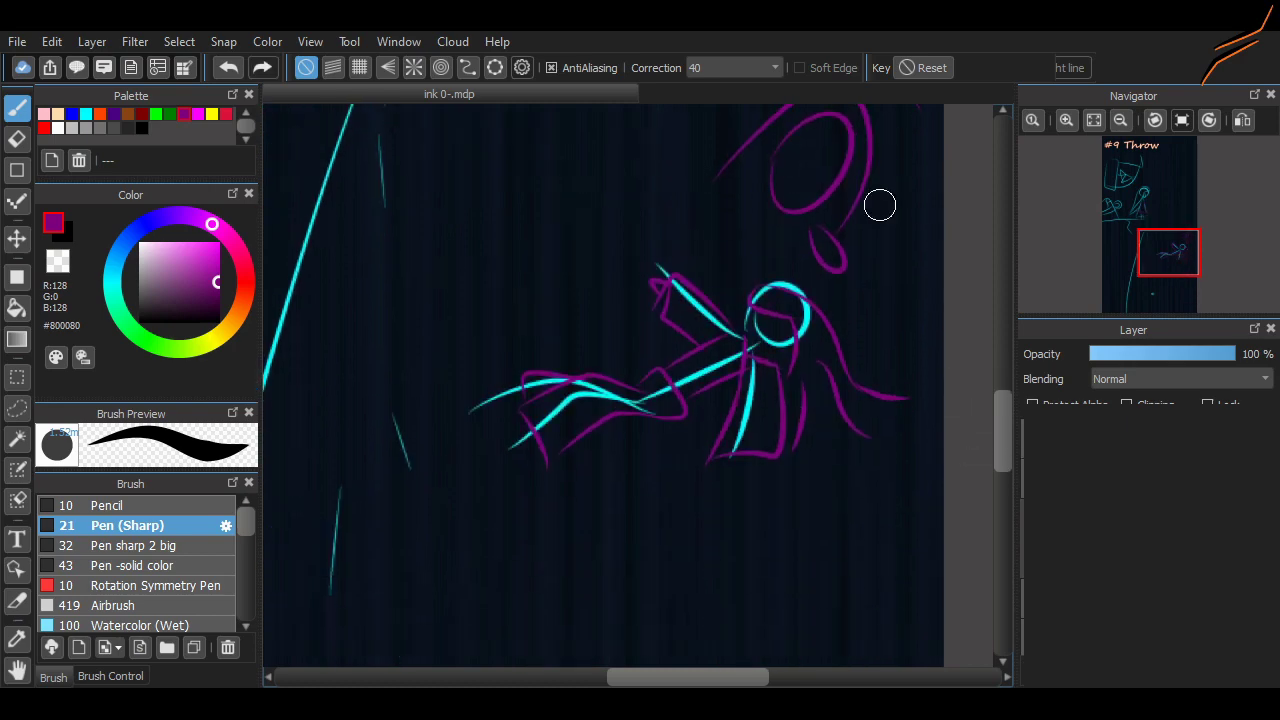
pyautogui.scroll(5, 840, 300)
pyautogui.scroll(-3, 800, 395)
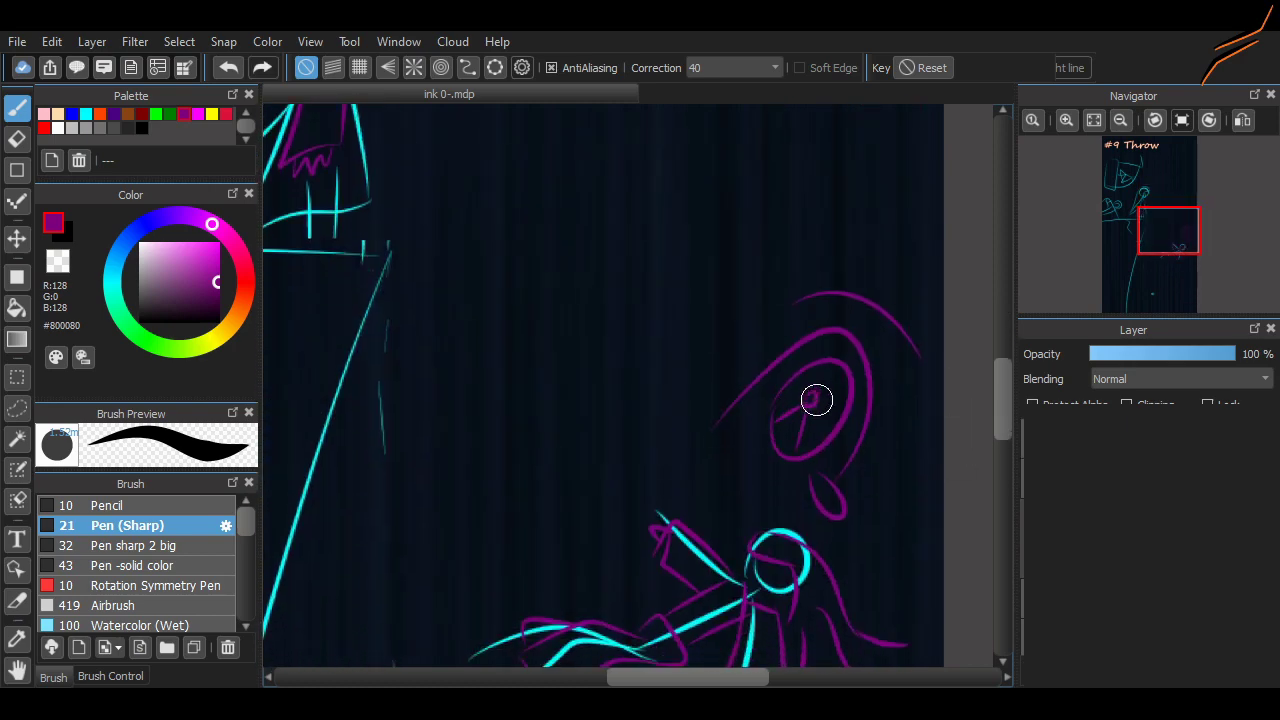
pyautogui.scroll(-3, 984, 395)
pyautogui.scroll(4, 971, 409)
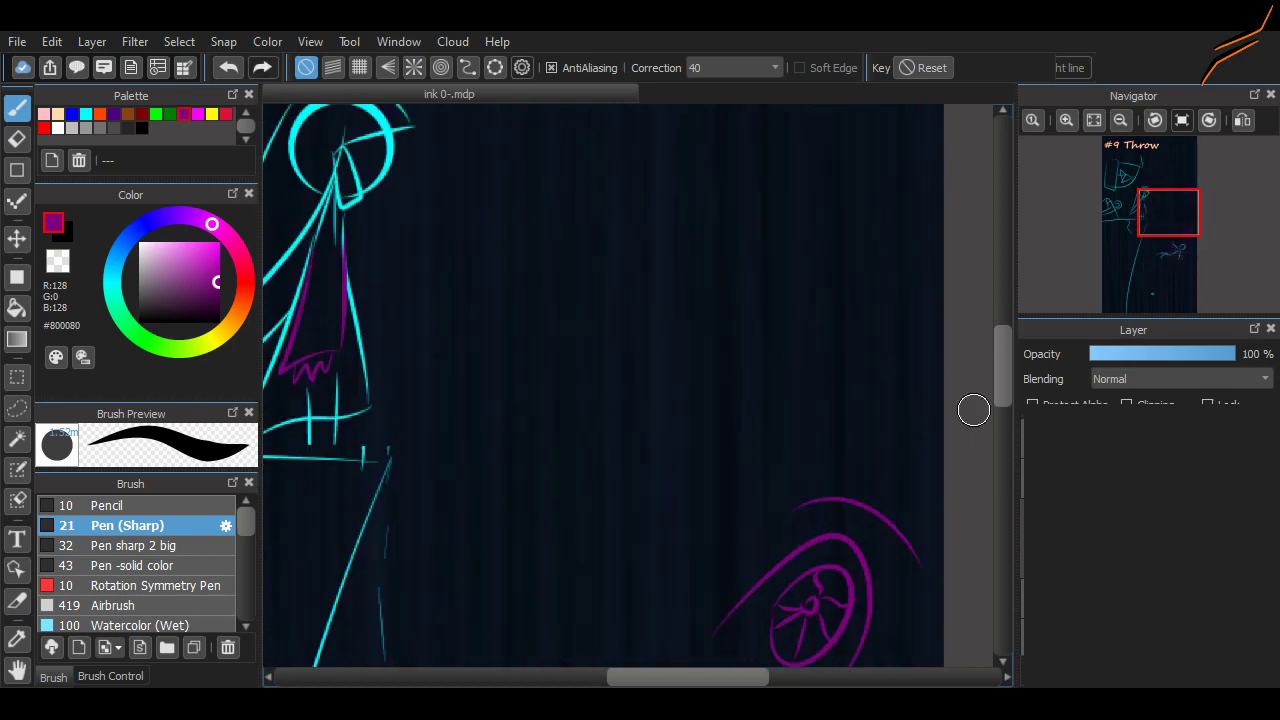
pyautogui.scroll(-2, 940, 434)
pyautogui.scroll(-2, 940, 434)
# - Select the wheel and falling figure together, move them down and slightly toward the cliff, and deselect
pyautogui.press('m')
pyautogui.moveTo(637, 229); pyautogui.dragTo(957, 543)
pyautogui.moveTo(797, 386)
pyautogui.mouseDown()
pyautogui.moveTo(785, 388)
pyautogui.moveTo(776, 442)
pyautogui.mouseUp()
pyautogui.hotkey('ctrl', 'd')
# - Draw a sweeping purple body outline above the wheel and add short motion lines over the falling figure
pyautogui.press('b')
pyautogui.moveTo(752, 258)
pyautogui.mouseDown()
pyautogui.moveTo(814, 320)
pyautogui.moveTo(900, 298)
pyautogui.mouseUp()
pyautogui.scroll(3, 988, 387)
pyautogui.scroll(-4, 988, 387)
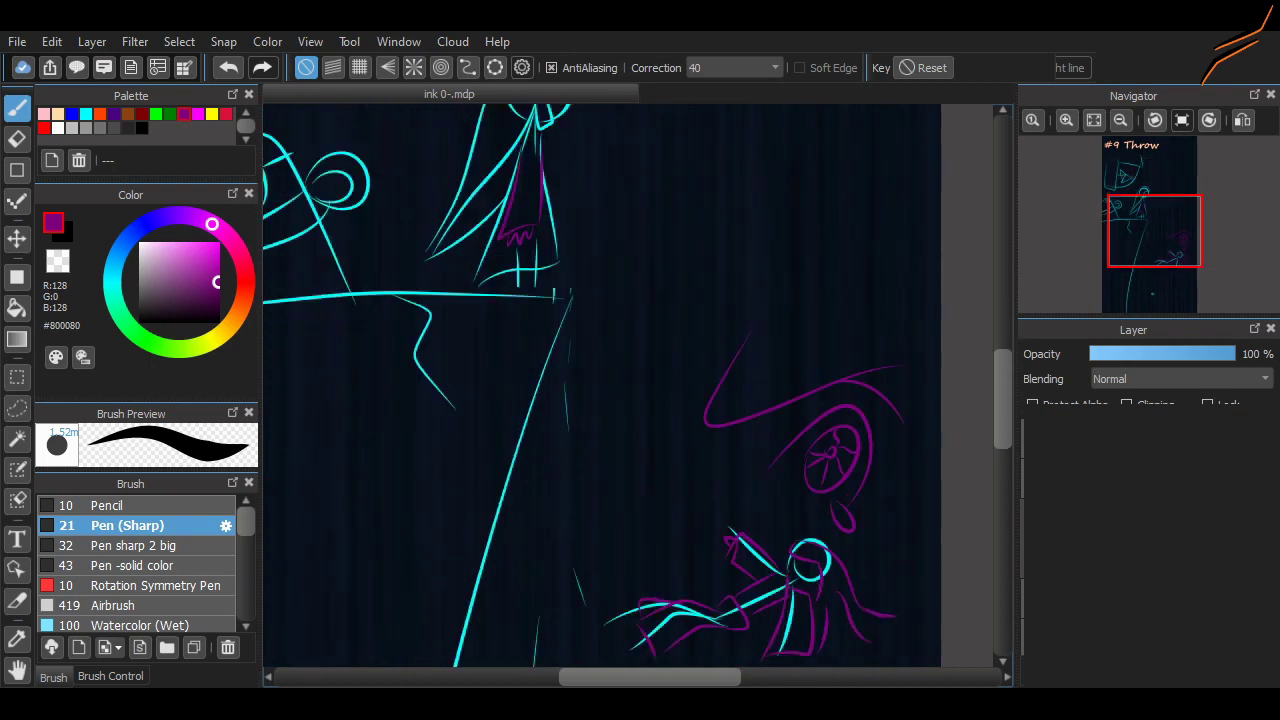
pyautogui.moveTo(656, 372); pyautogui.dragTo(668, 438)
pyautogui.moveTo(753, 375); pyautogui.dragTo(746, 345)
# - Draw a row of tall pointed purple spikes rising from the canvas's bottom edge below the falling figure
pyautogui.scroll(-4, 655, 379)
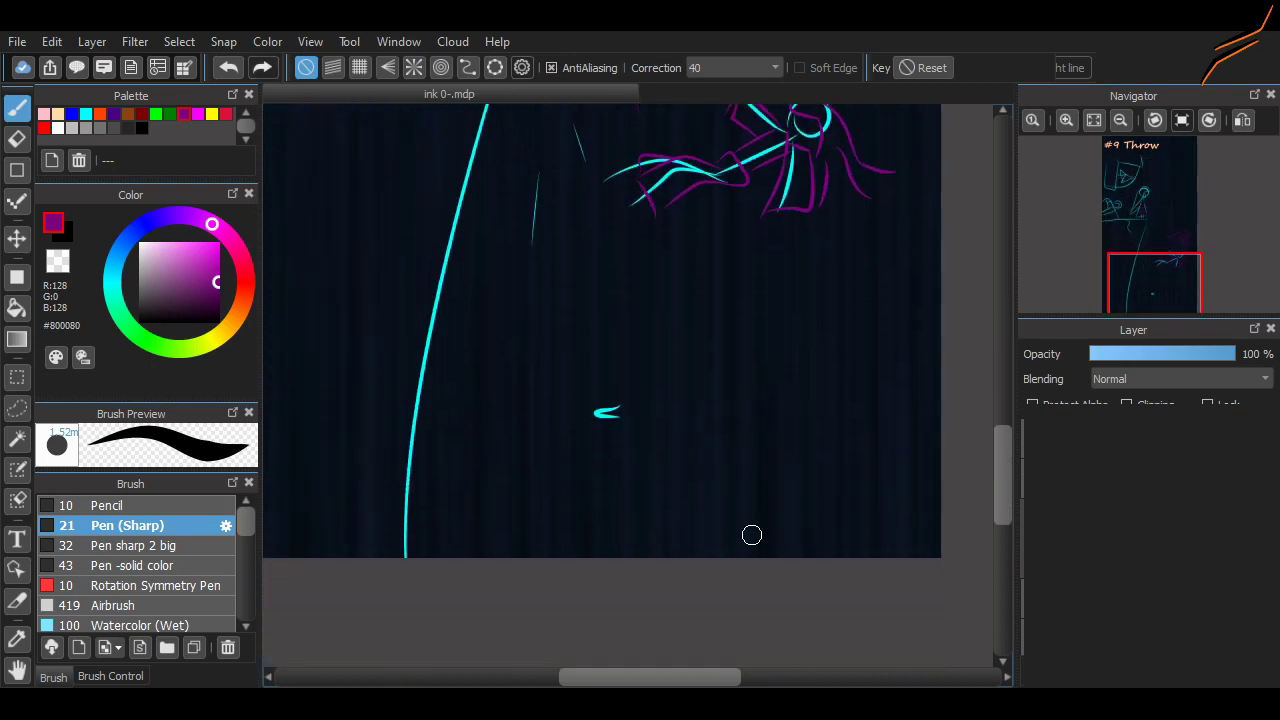
pyautogui.moveTo(560, 565); pyautogui.dragTo(665, 601)
pyautogui.moveTo(725, 555)
pyautogui.mouseDown()
pyautogui.moveTo(729, 480)
pyautogui.moveTo(791, 590)
pyautogui.mouseUp()
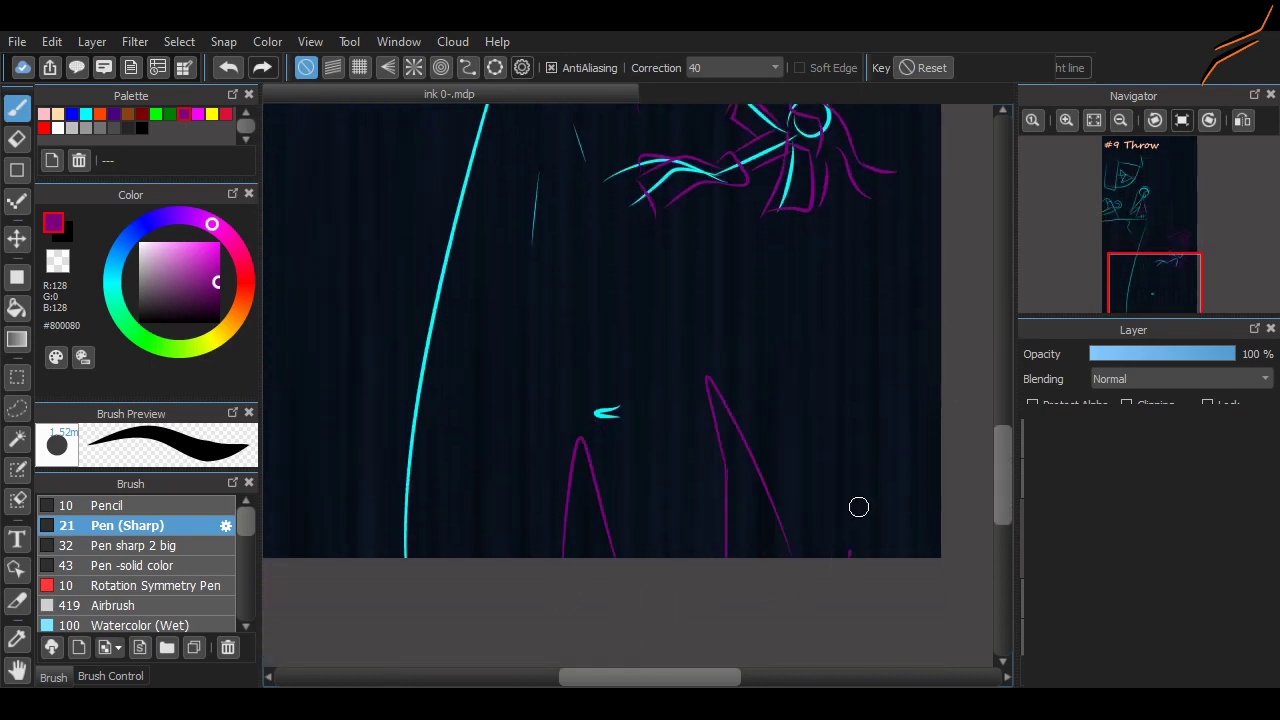
pyautogui.moveTo(890, 556); pyautogui.dragTo(934, 557)
# - Draw a curved band, a small peak and angled front strokes over the standing figure's head in purple
pyautogui.scroll(5, 934, 557)
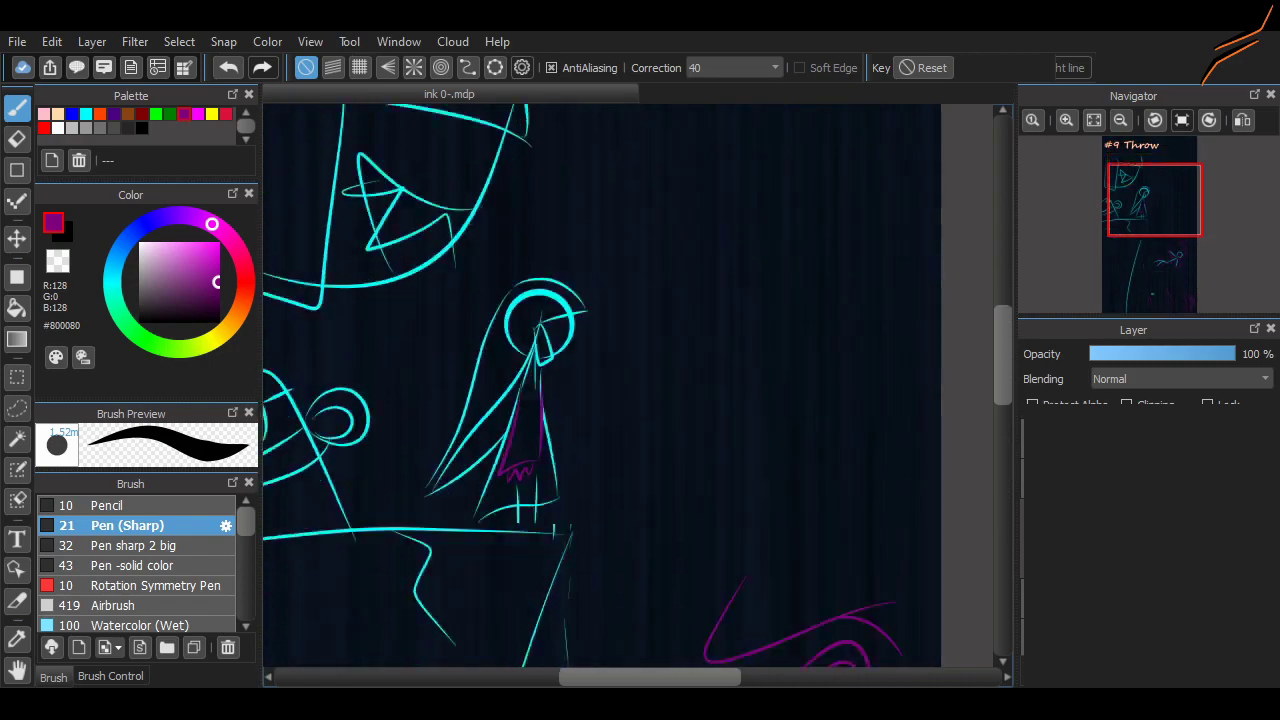
pyautogui.scroll(-5, 934, 557)
pyautogui.scroll(5, 600, 385)
pyautogui.scroll(3, 600, 385)
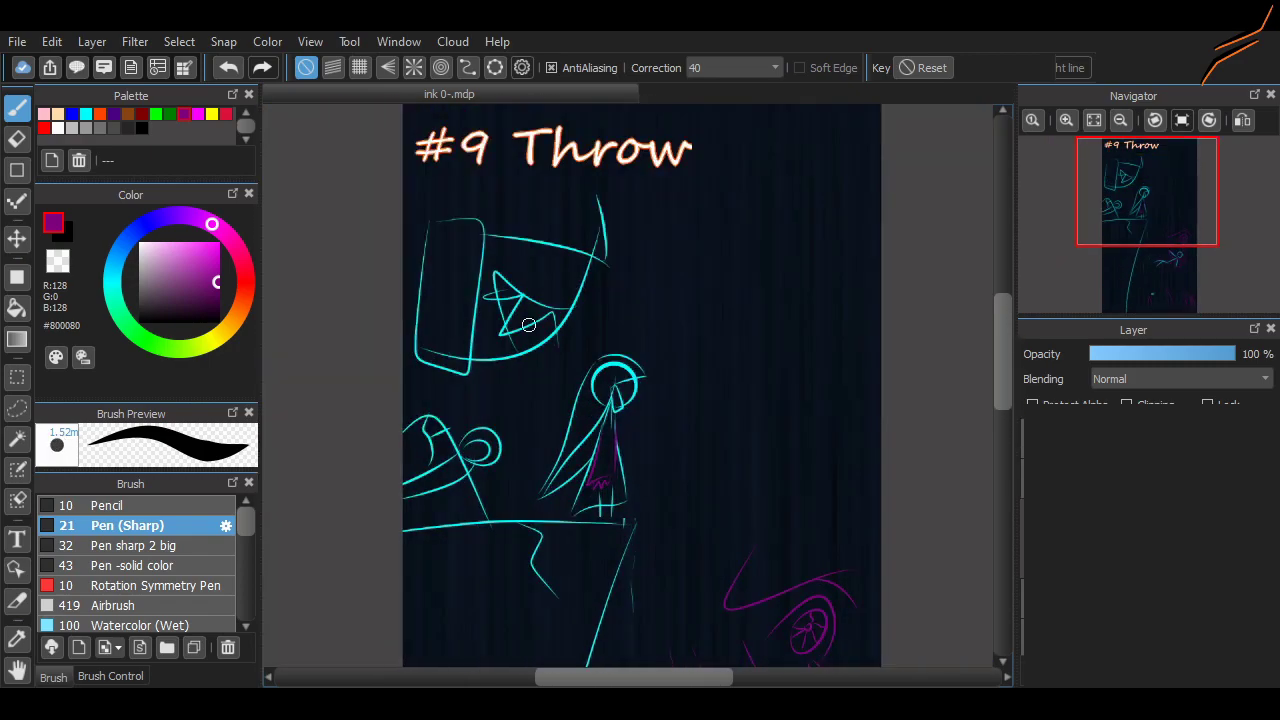
pyautogui.scroll(-2, 600, 385)
pyautogui.scroll(-3, 670, 385)
pyautogui.scroll(3, 700, 380)
pyautogui.moveTo(710, 378); pyautogui.dragTo(792, 415)
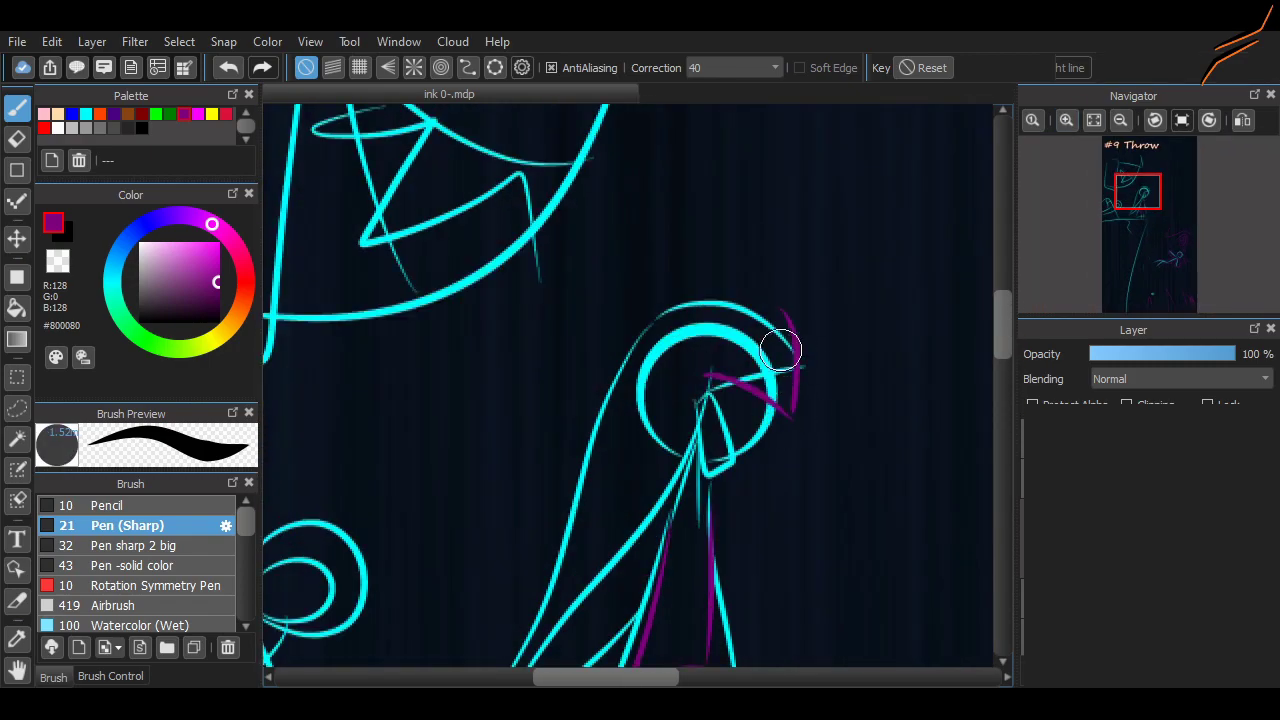
pyautogui.moveTo(790, 328)
pyautogui.mouseDown()
pyautogui.moveTo(787, 379)
pyautogui.moveTo(712, 383)
pyautogui.moveTo(785, 372)
pyautogui.mouseUp()
pyautogui.hotkey('ctrl', 'z')
pyautogui.click(1120, 119)
pyautogui.click(1120, 119)
pyautogui.click(1120, 119)
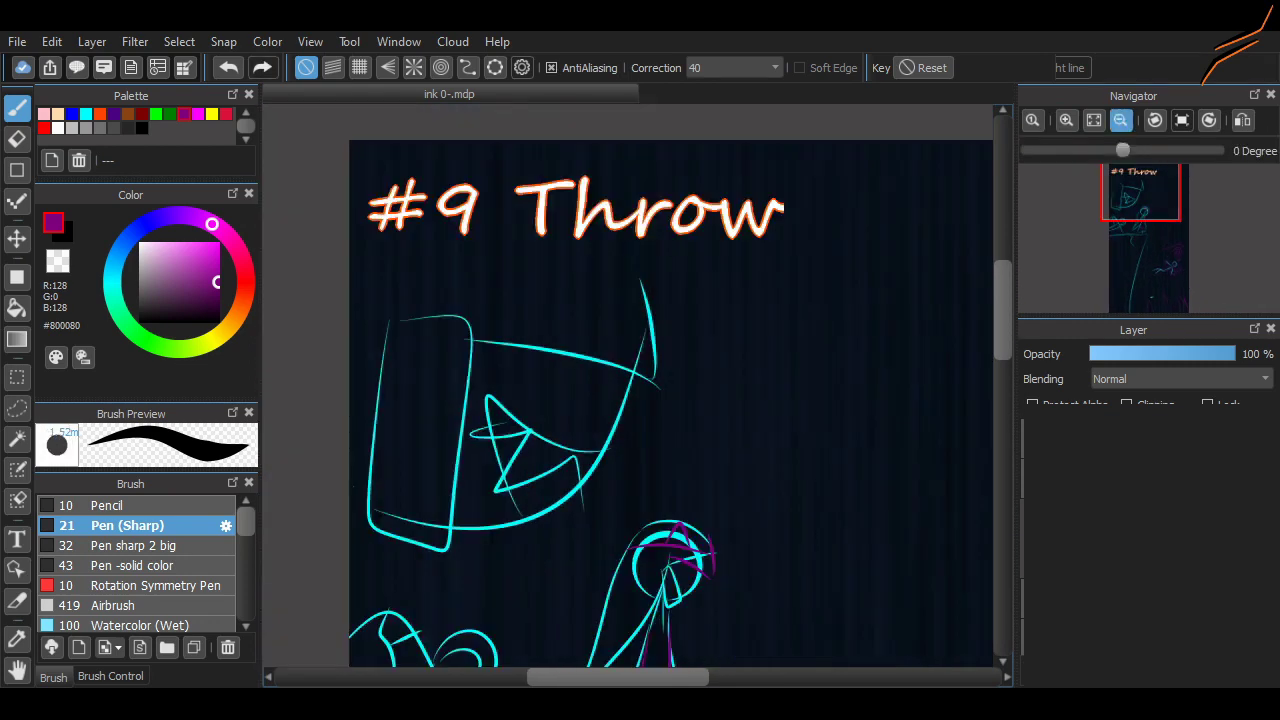
# - Add curved purple lines across the upper parts of the spikes to mark off their tips
pyautogui.scroll(-5, 630, 385)
pyautogui.scroll(3, 630, 385)
pyautogui.scroll(-4, 630, 385)
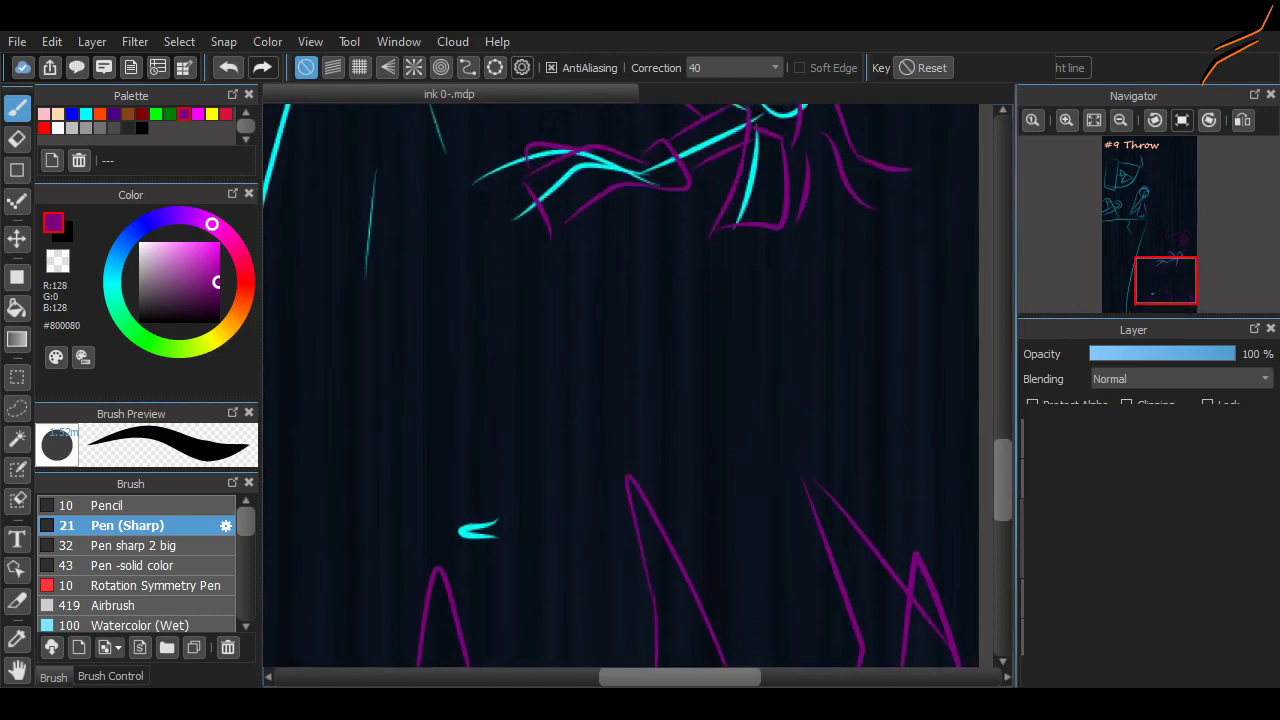
pyautogui.scroll(-2, 640, 385)
pyautogui.moveTo(645, 420); pyautogui.dragTo(697, 453)
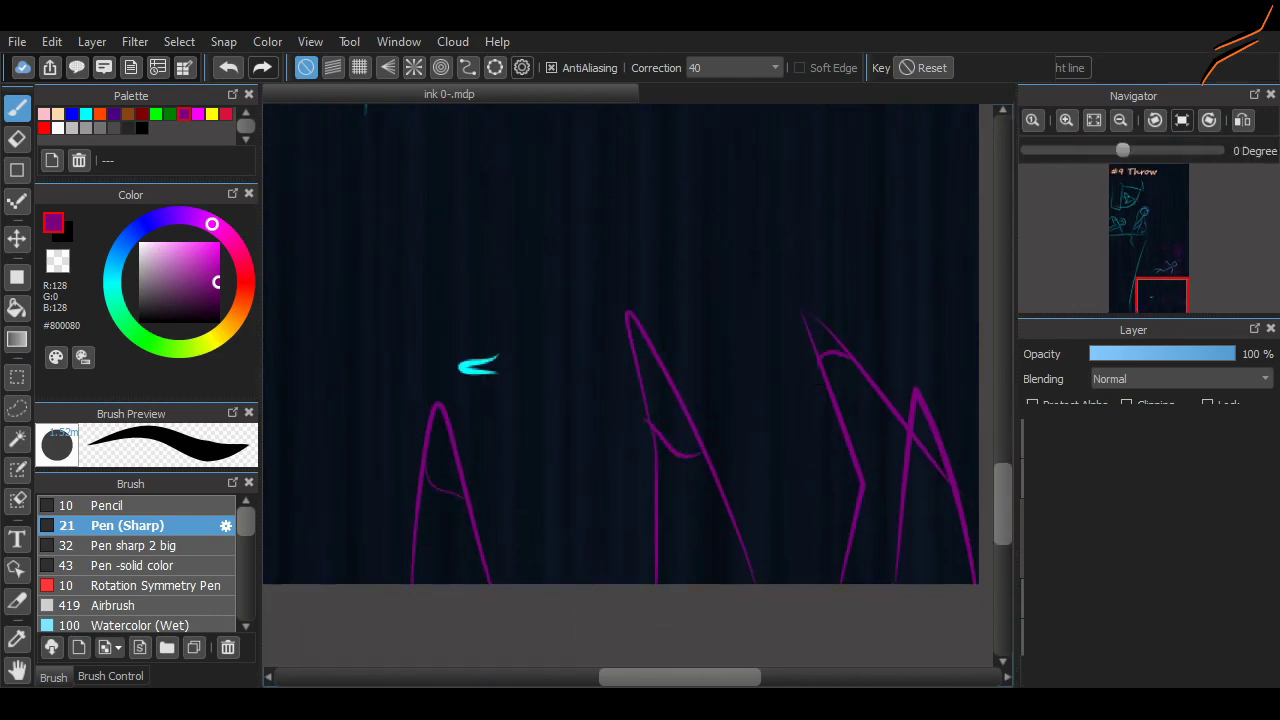
# - Add purple detail strokes inside the cyan shape lying behind the standing figure on the cliff
pyautogui.scroll(10, 630, 385)
pyautogui.hscroll(-5, 630, 385)
pyautogui.press('e')
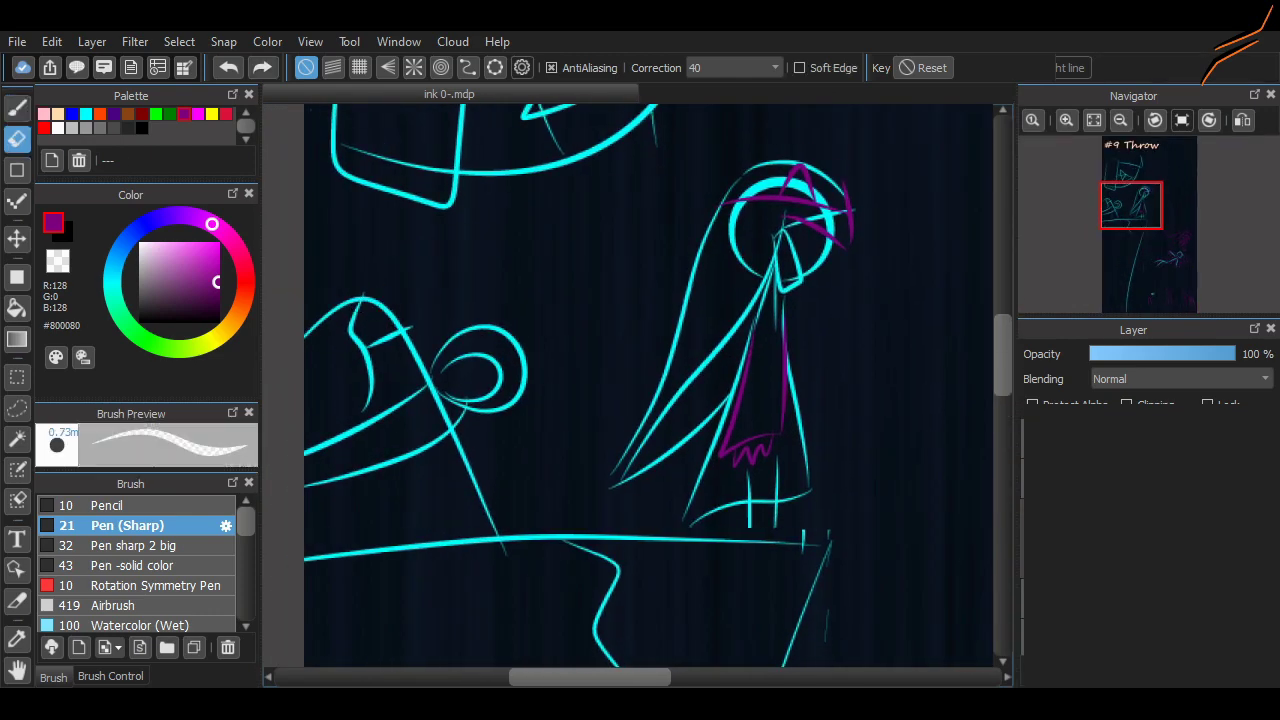
pyautogui.press('b')
pyautogui.moveTo(348, 300)
pyautogui.mouseDown()
pyautogui.moveTo(346, 388)
pyautogui.moveTo(354, 342)
pyautogui.mouseUp()
pyautogui.hscroll(4, 644, 373)
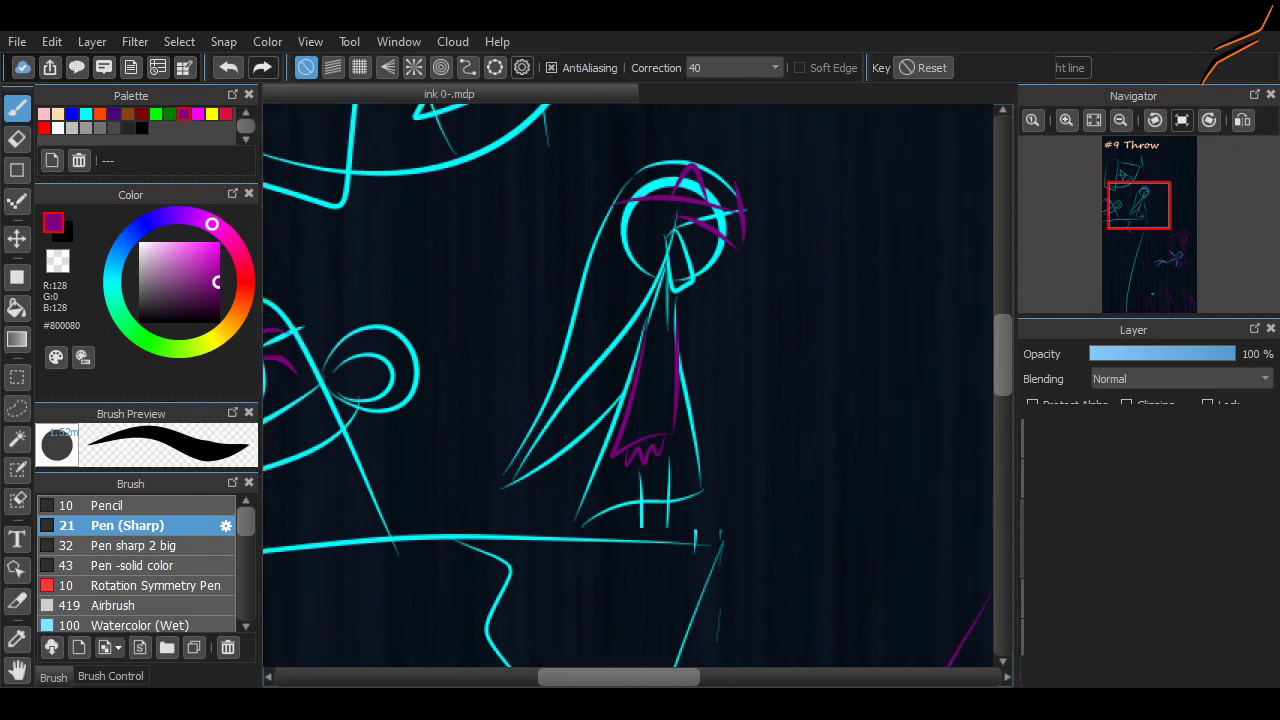
# - Draw the falling figure's feet and a waist band with a hanging flap in purple
pyautogui.scroll(-4, 528, 557)
pyautogui.scroll(4, 740, 380)
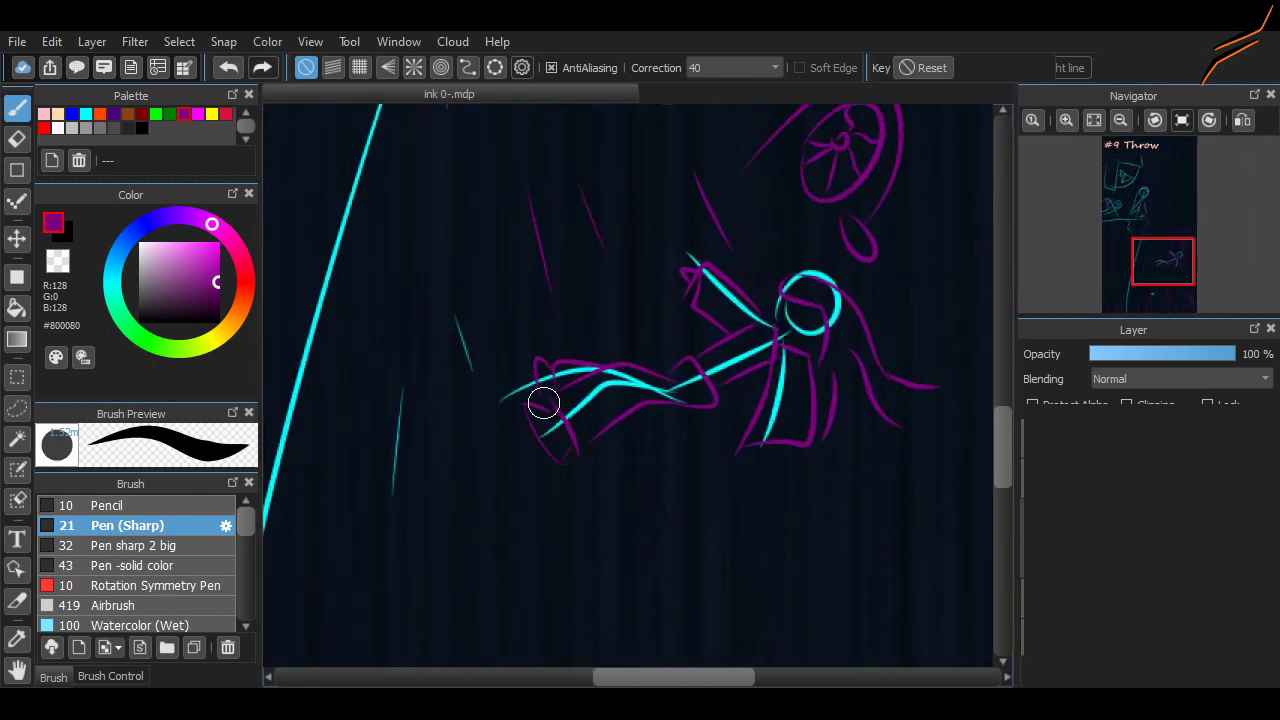
pyautogui.scroll(2, 548, 252)
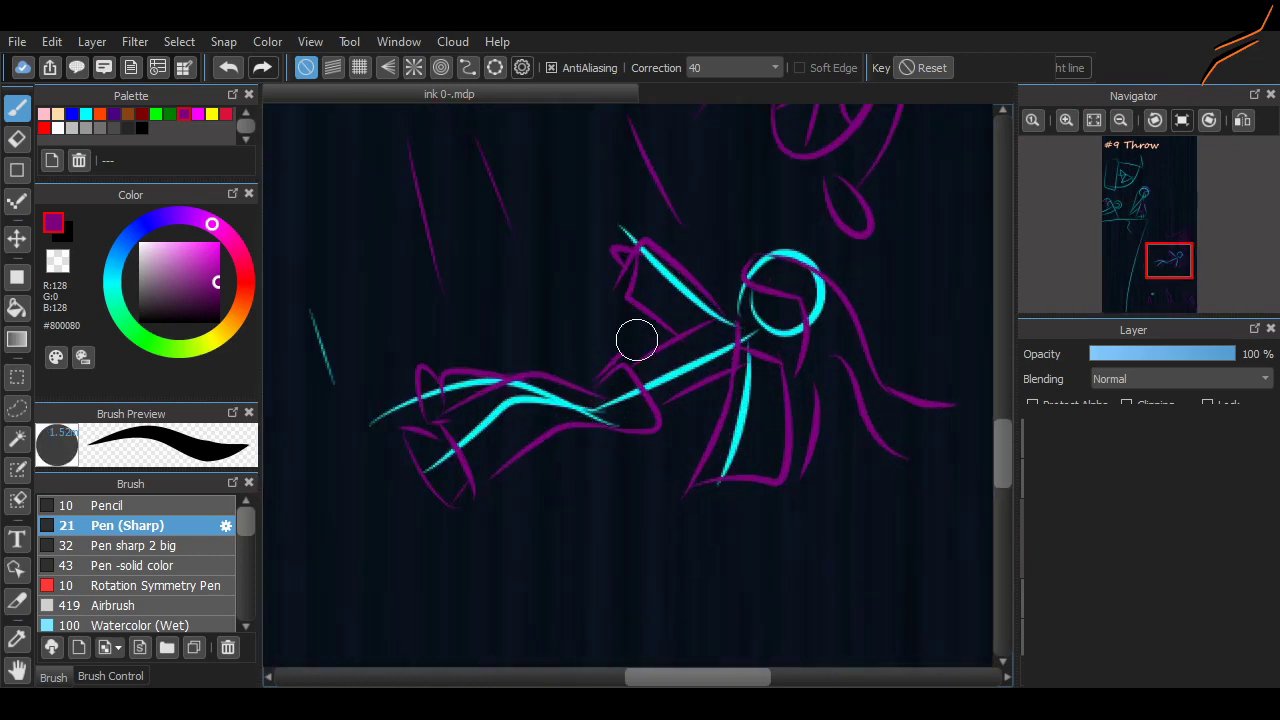
pyautogui.moveTo(637, 340); pyautogui.dragTo(657, 423)
pyautogui.scroll(2, 657, 423)
pyautogui.scroll(-2, 683, 503)
# - Draw the falling figure's lower hand on a long horizontal staff that ends in a round bear head
pyautogui.moveTo(625, 503); pyautogui.dragTo(873, 494)
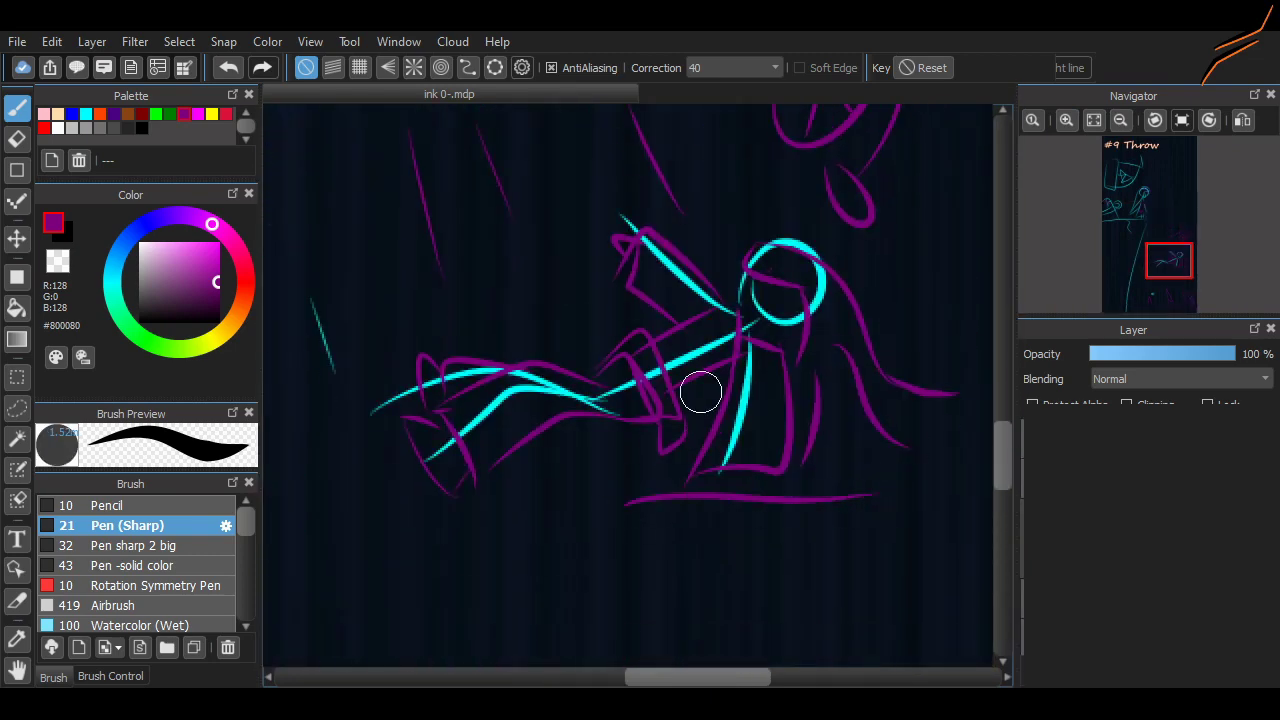
pyautogui.hotkey('ctrl', 'z')
pyautogui.moveTo(772, 462); pyautogui.dragTo(724, 470)
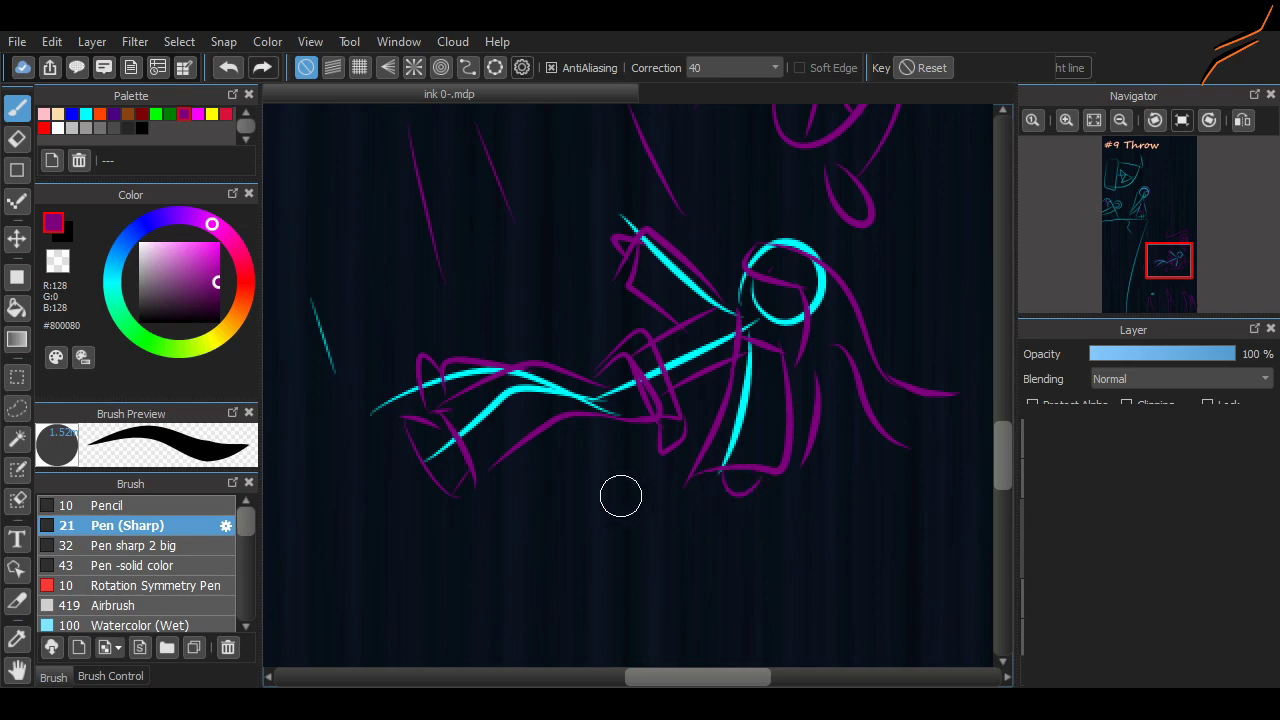
pyautogui.moveTo(624, 490); pyautogui.dragTo(878, 483)
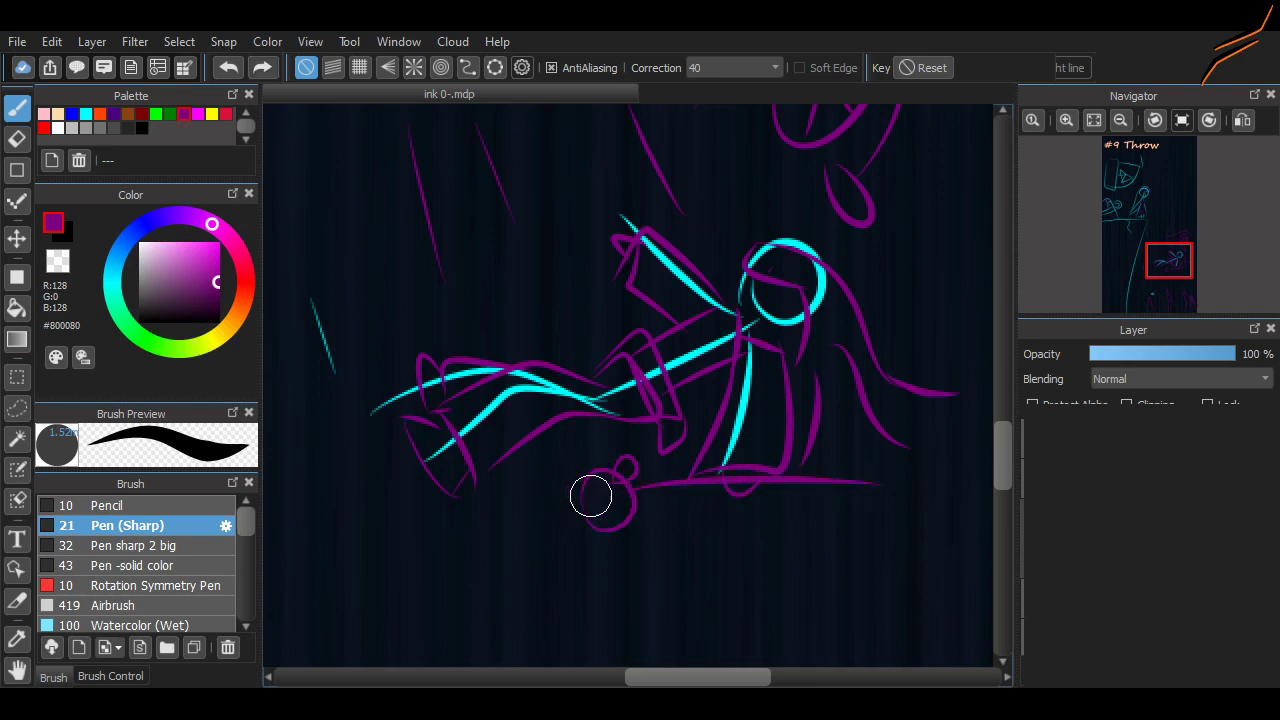
pyautogui.scroll(5, 897, 662)
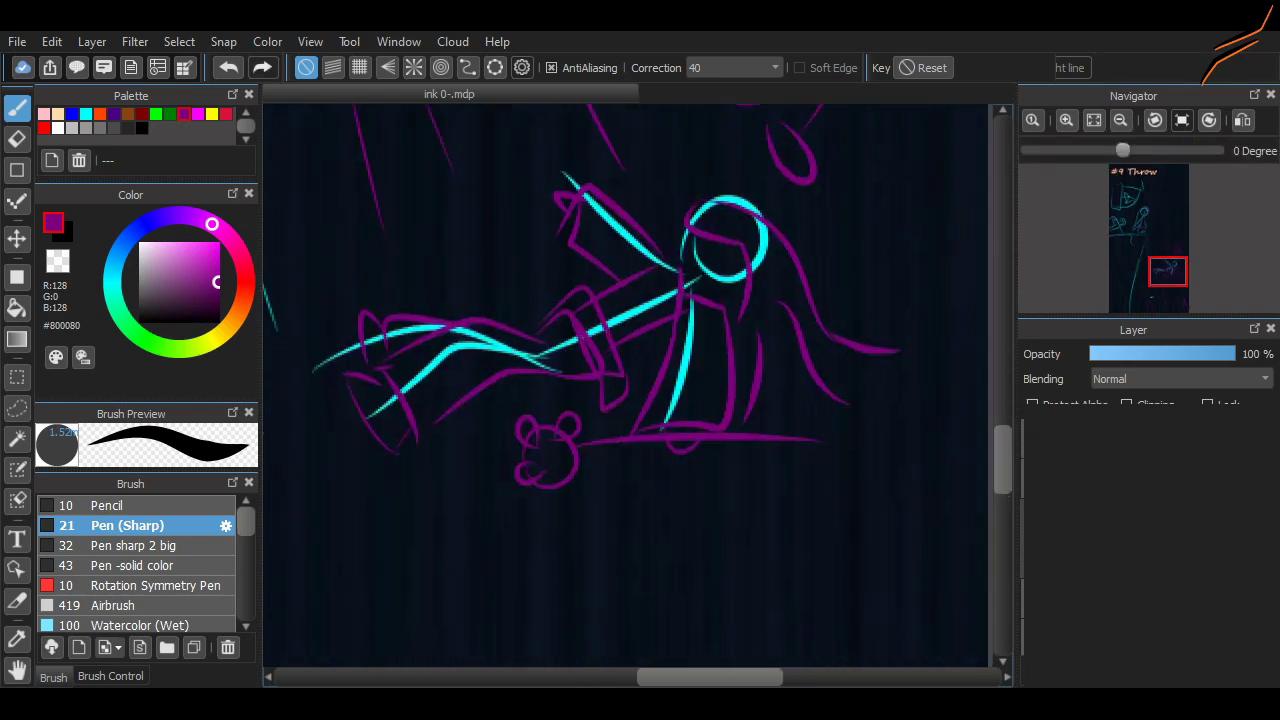
# - Select the wheel and its curved body outline, enlarge them with Transform, and deselect
pyautogui.moveTo(897, 662); pyautogui.dragTo(700, 490)
pyautogui.press('m')
pyautogui.hotkey('ctrl', 't')
pyautogui.moveTo(794, 177); pyautogui.dragTo(842, 133)
pyautogui.click(937, 665)
pyautogui.hotkey('ctrl', 'd')
# - Examine the whole composition from the title down to the spikes at different zoom levels
pyautogui.scroll(-4, 637, 395)
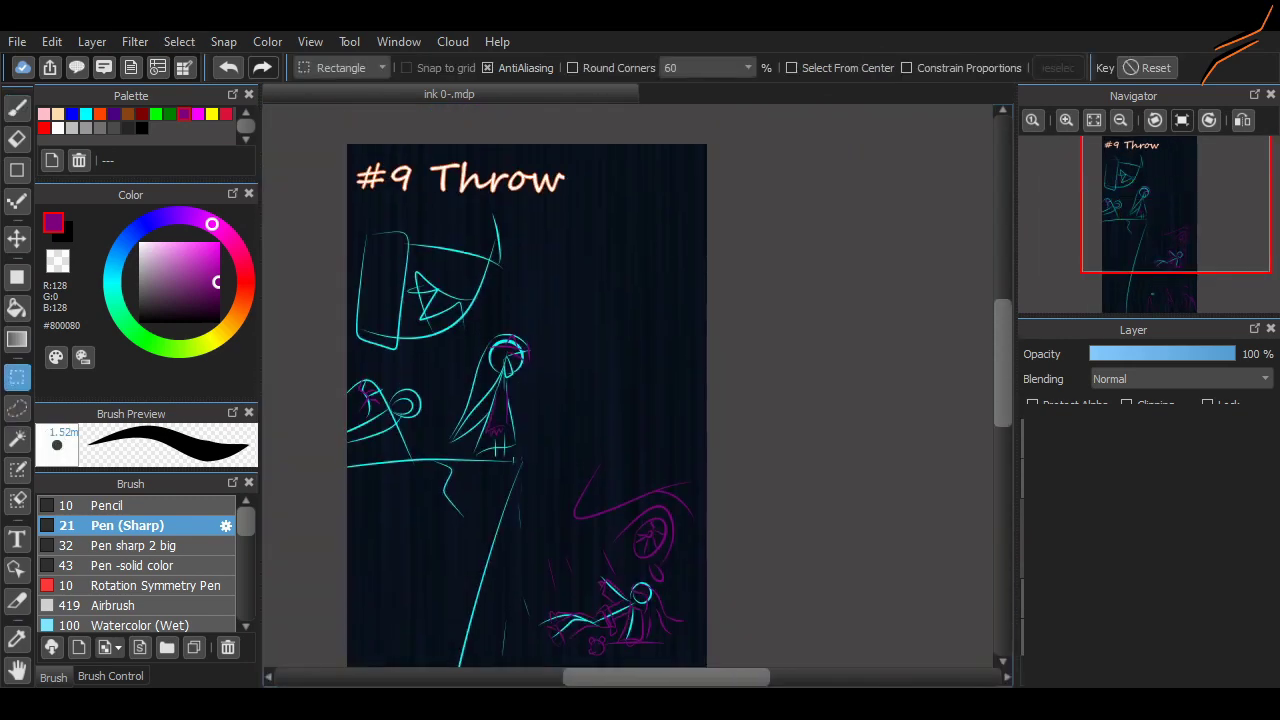
pyautogui.scroll(4, 637, 395)
pyautogui.scroll(1, 618, 385)
pyautogui.click(1116, 354)
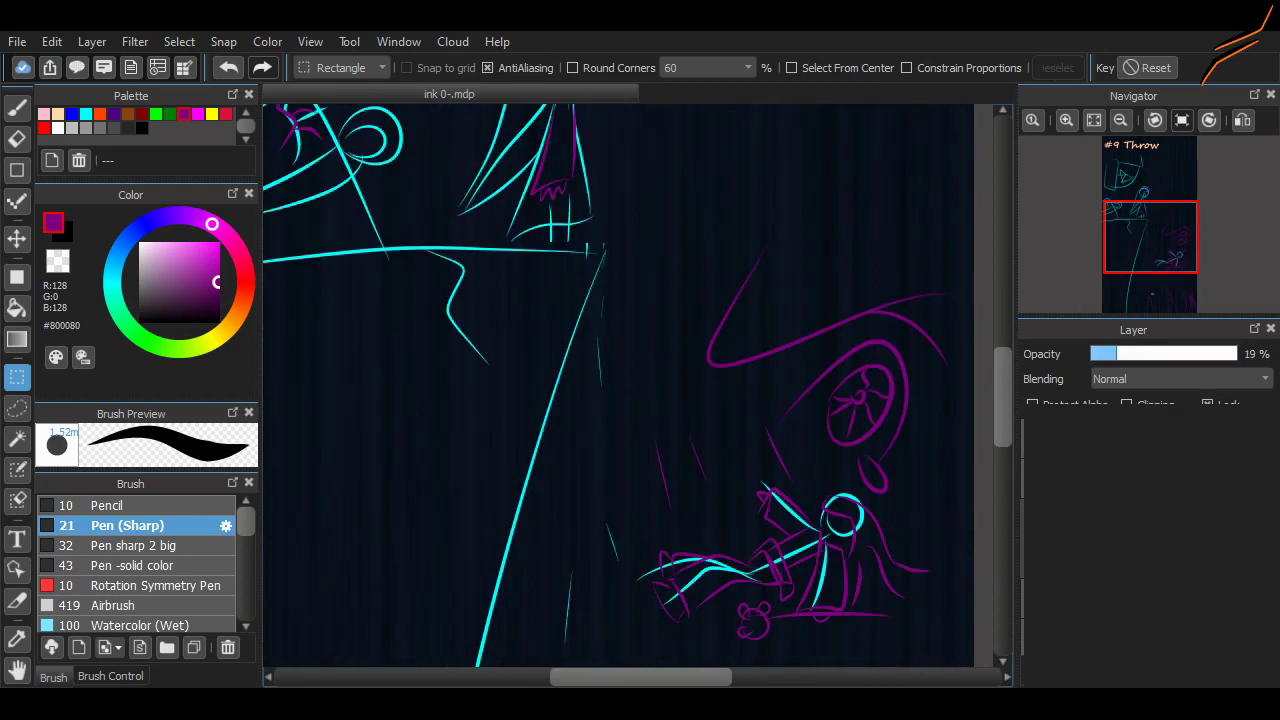
pyautogui.scroll(-4, 618, 385)
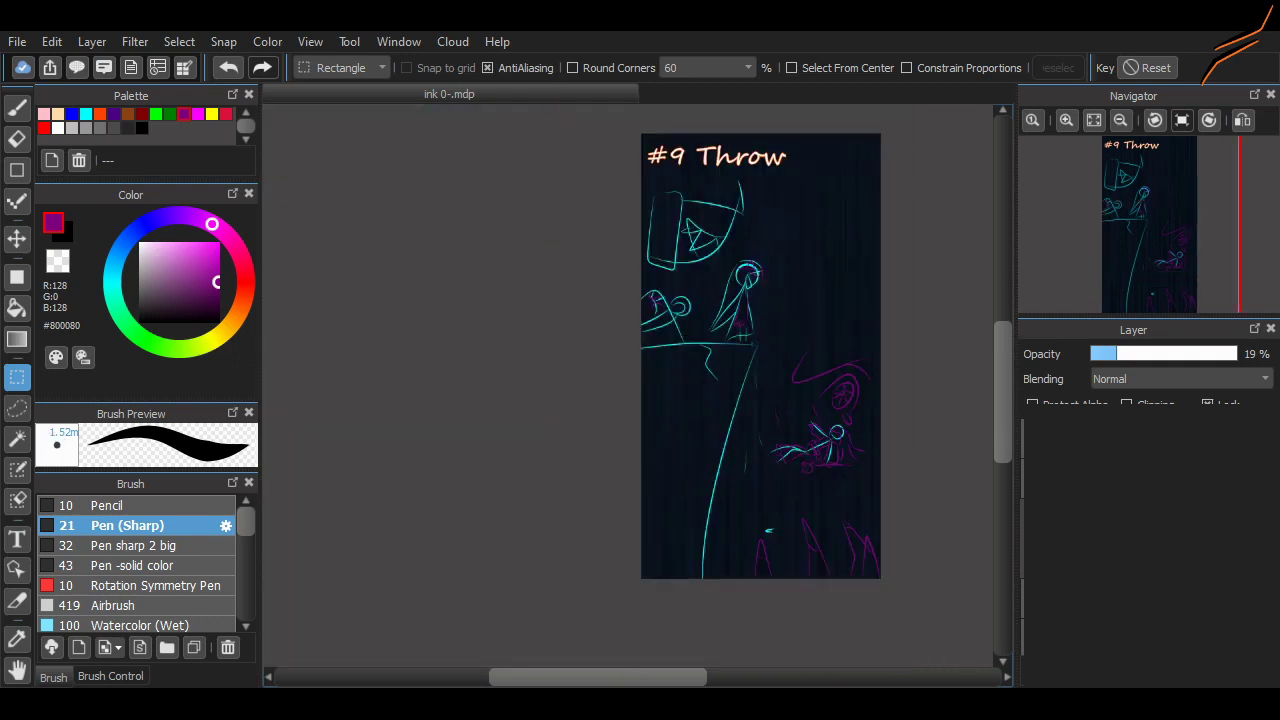
pyautogui.scroll(3, 618, 385)
pyautogui.scroll(-3, 618, 385)
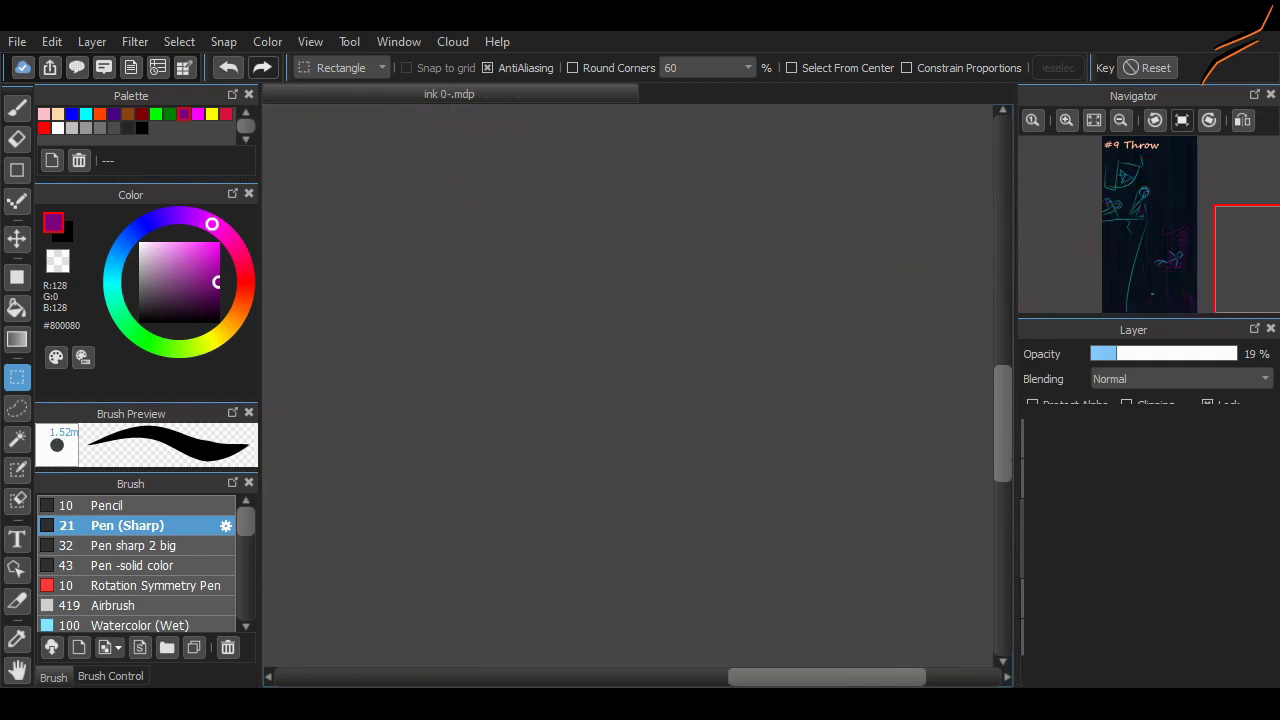
# - Erase stray cyan sketch lines around the cliff figure's face
pyautogui.scroll(4, 618, 385)
pyautogui.scroll(-1, 618, 385)
pyautogui.scroll(4, 592, 155)
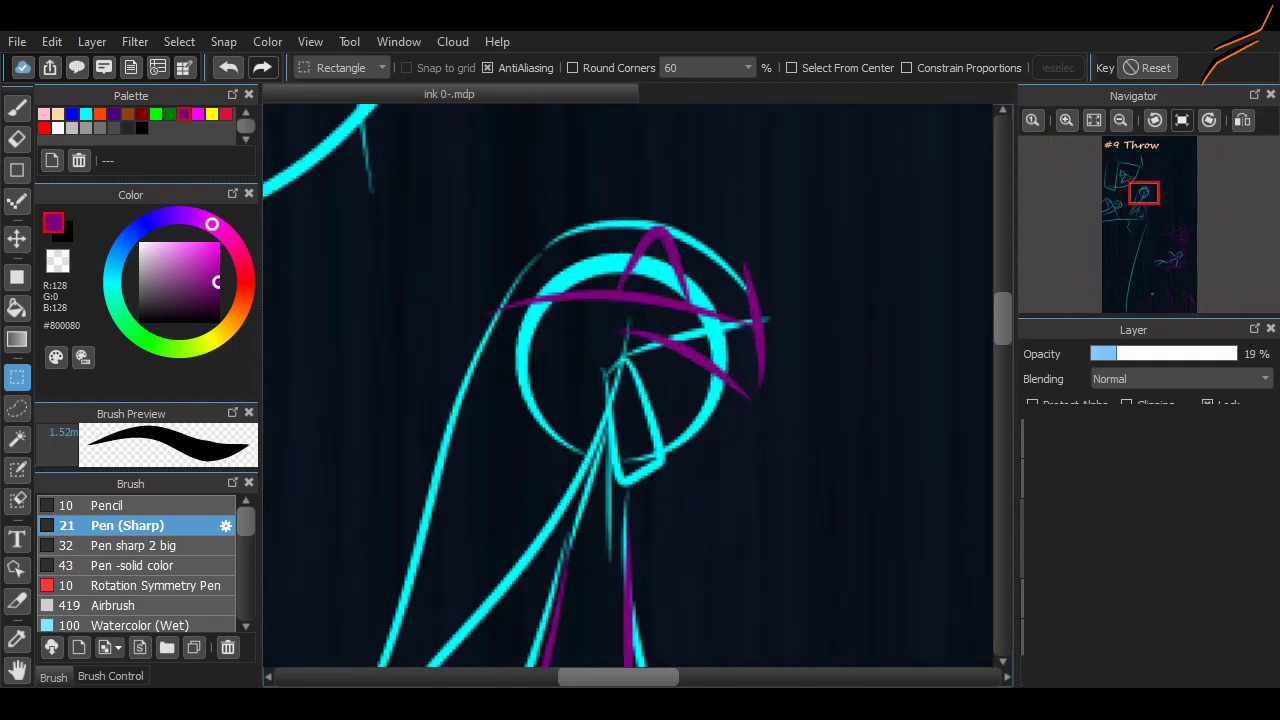
pyautogui.press('b')
pyautogui.press('e')
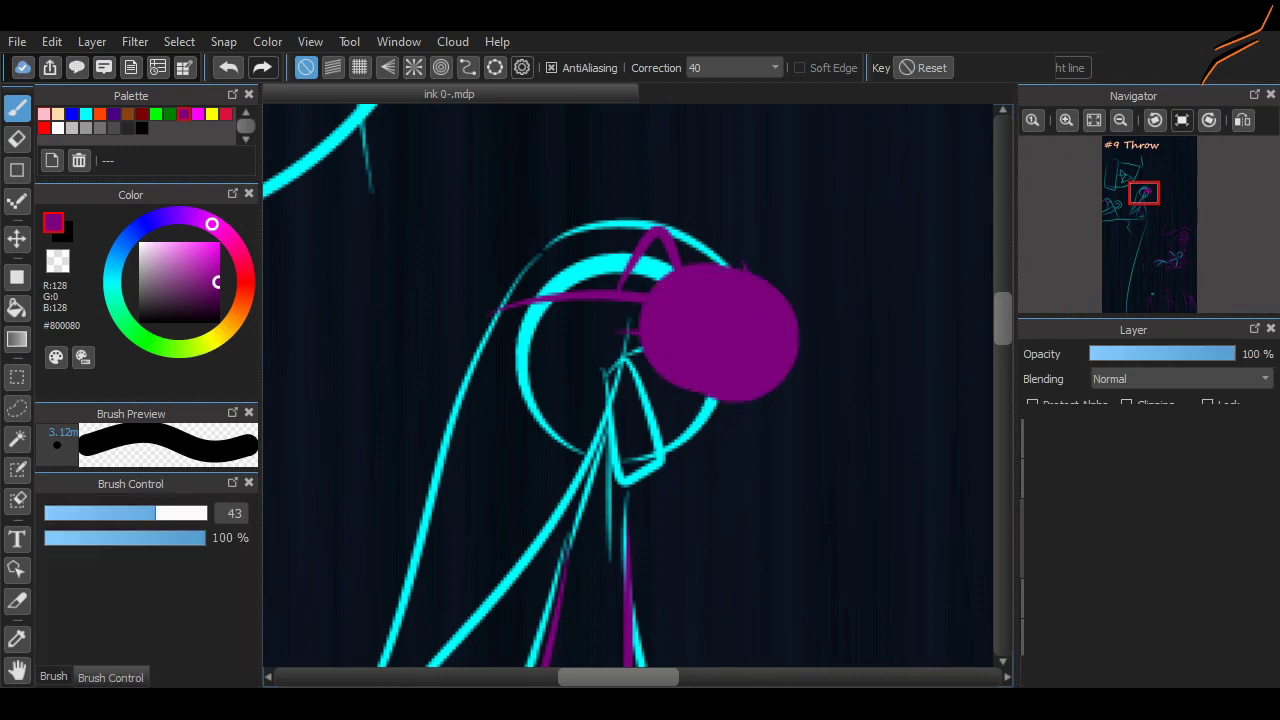
pyautogui.press('b')
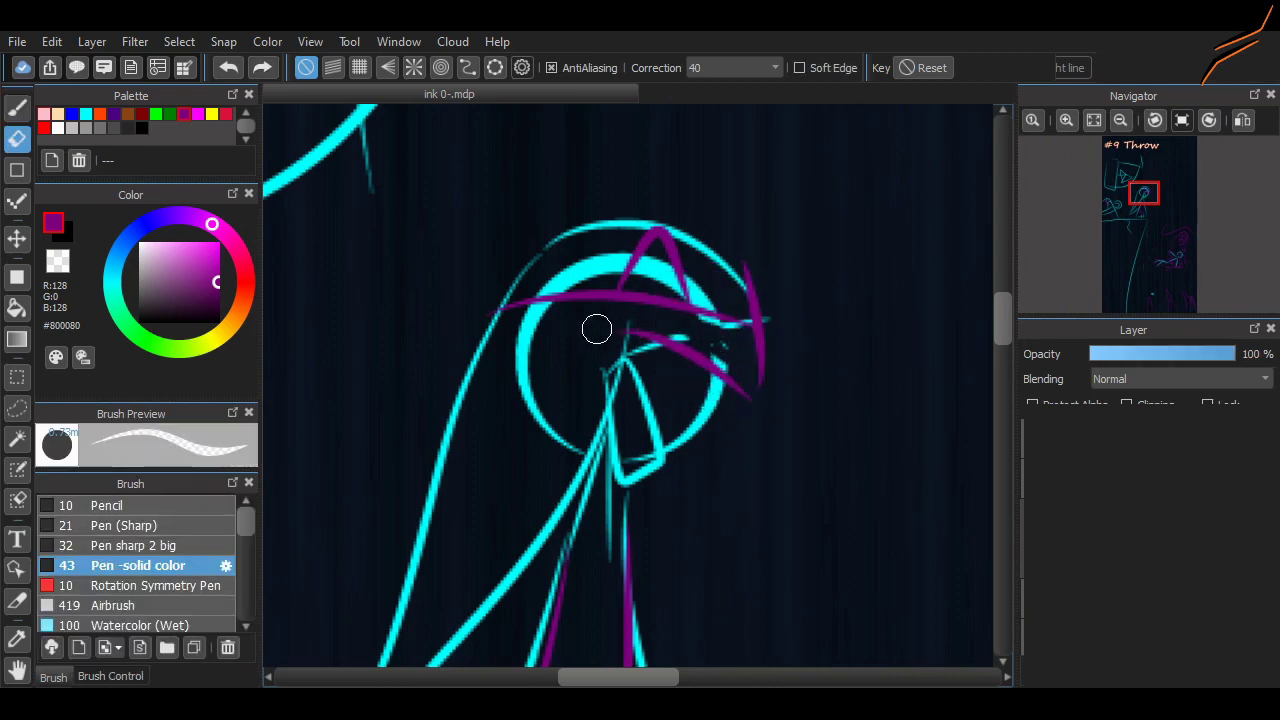
# - Choose white with the Pen (Sharp) brush for inking and lower the sketch layer's opacity to 56%
pyautogui.scroll(-5, 774, 485)
pyautogui.press('b')
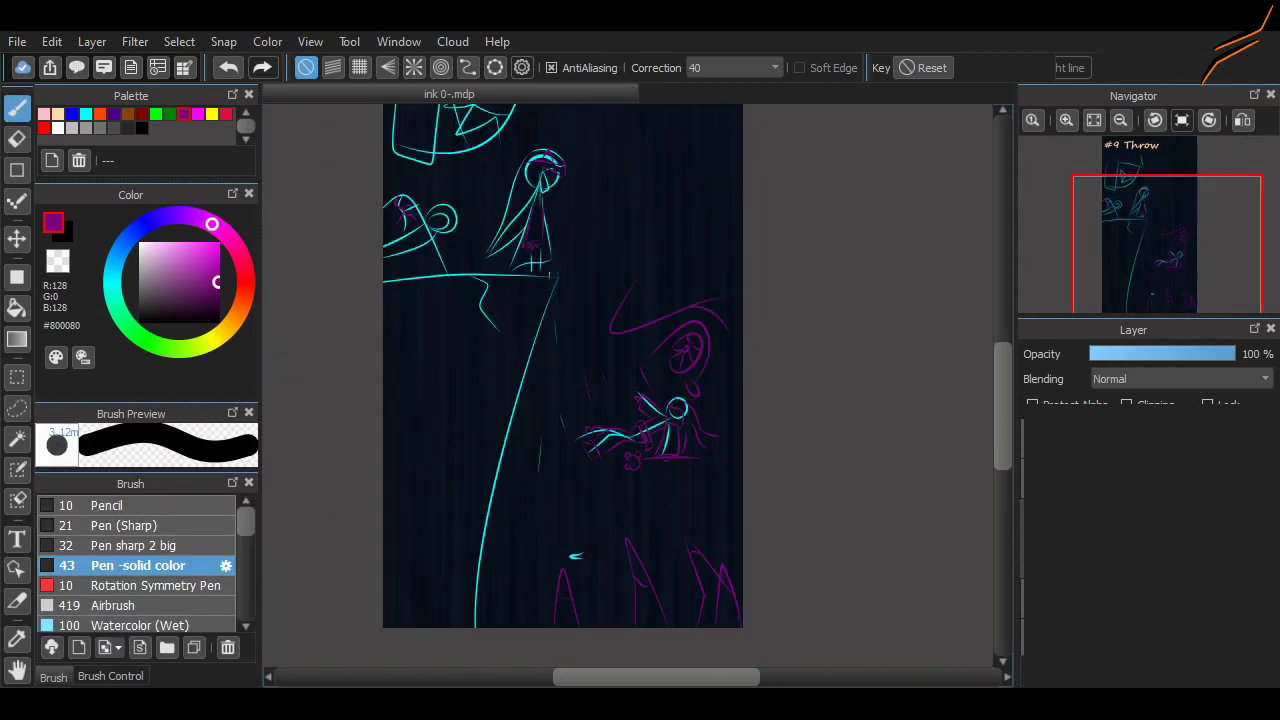
pyautogui.scroll(2, 498, 152)
pyautogui.scroll(3, 771, 471)
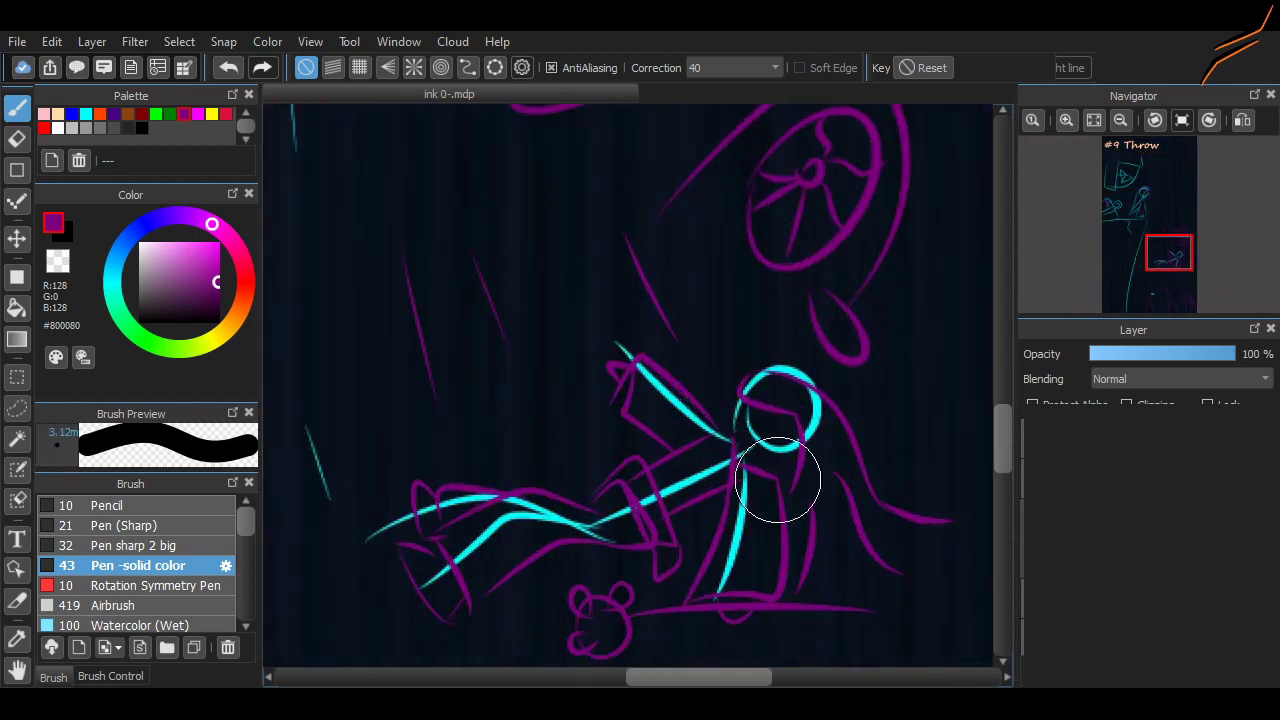
pyautogui.scroll(-4, 771, 471)
pyautogui.scroll(2, 803, 511)
pyautogui.scroll(1, 803, 511)
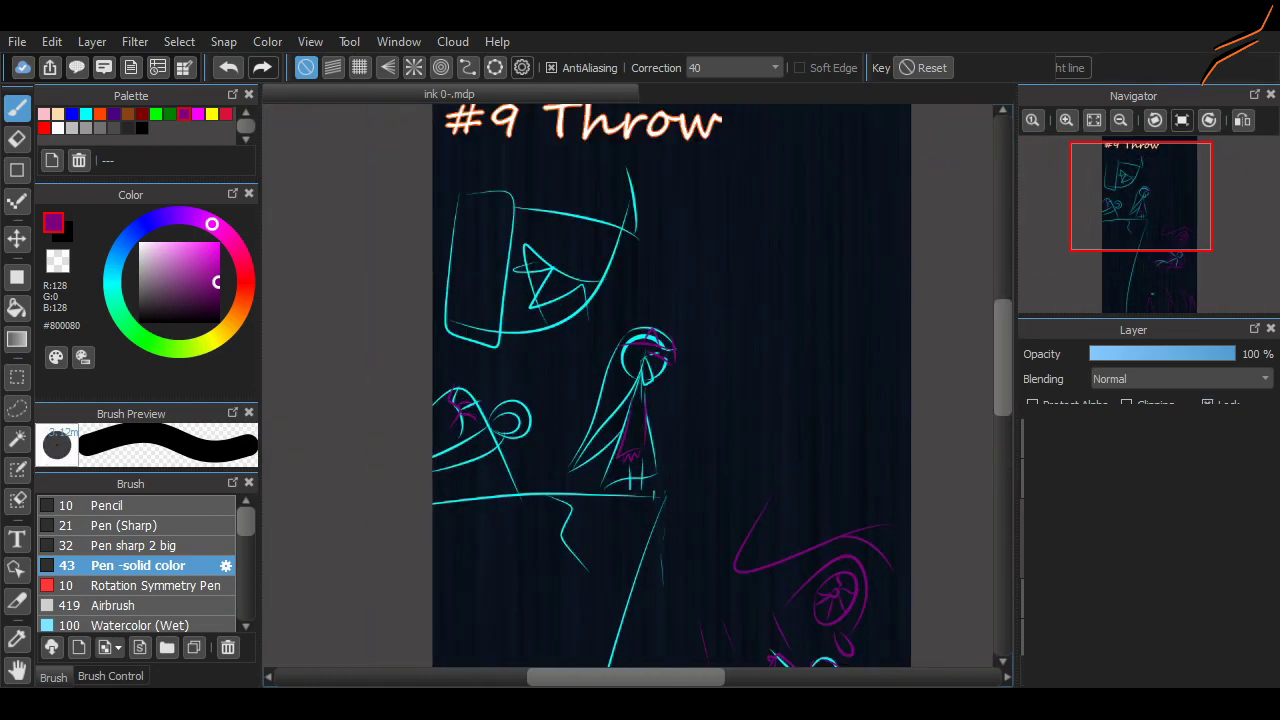
pyautogui.click(58, 128)
pyautogui.click(138, 545)
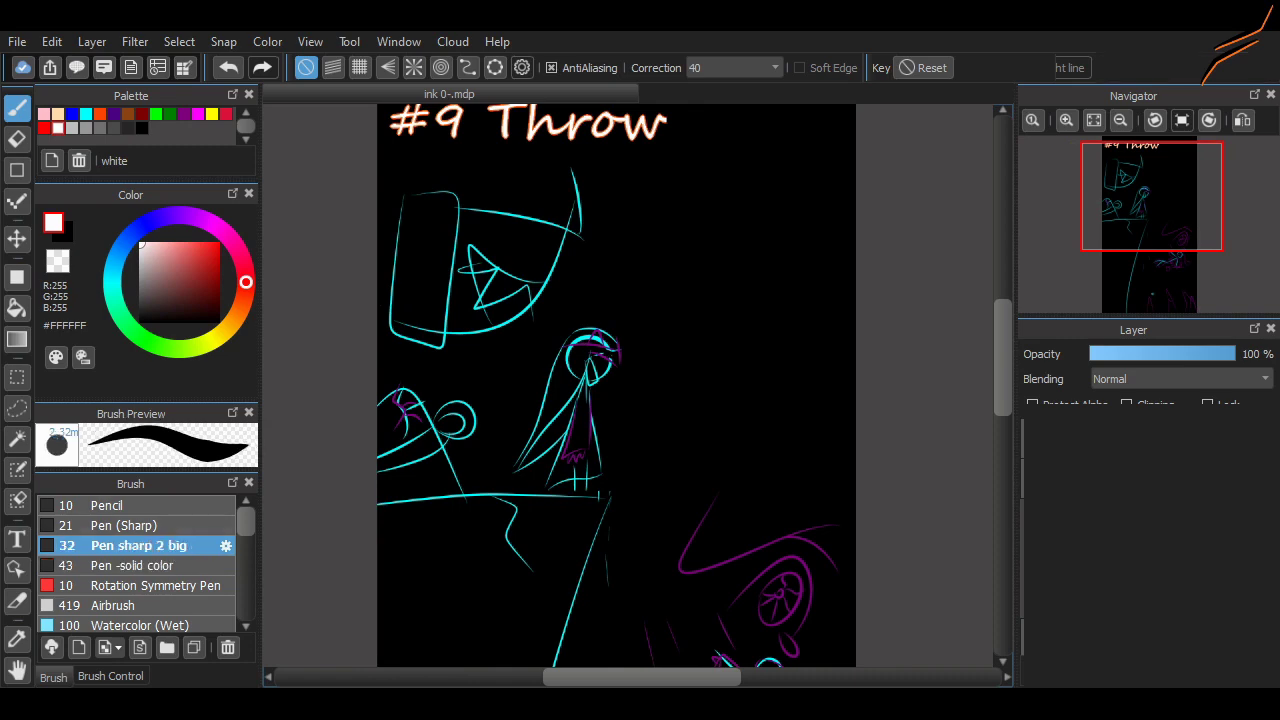
pyautogui.click(127, 525)
pyautogui.click(1171, 354)
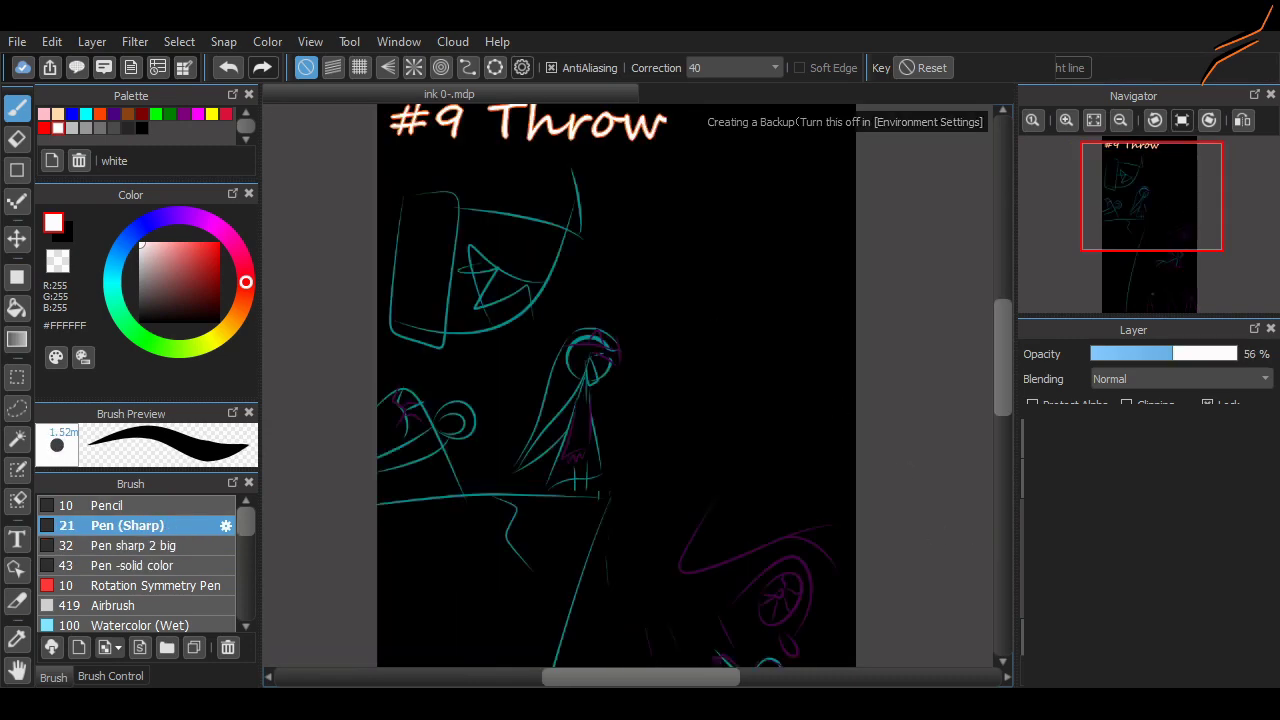
# - Ink the cliff's top edge and its jagged side wall in white down toward the canvas bottom
pyautogui.hotkey('ctrl', 'z')
pyautogui.scroll(1, 716, 329)
pyautogui.moveTo(412, 314); pyautogui.dragTo(682, 297)
pyautogui.moveTo(771, 300)
pyautogui.mouseDown()
pyautogui.moveTo(671, 463)
pyautogui.moveTo(666, 509)
pyautogui.mouseUp()
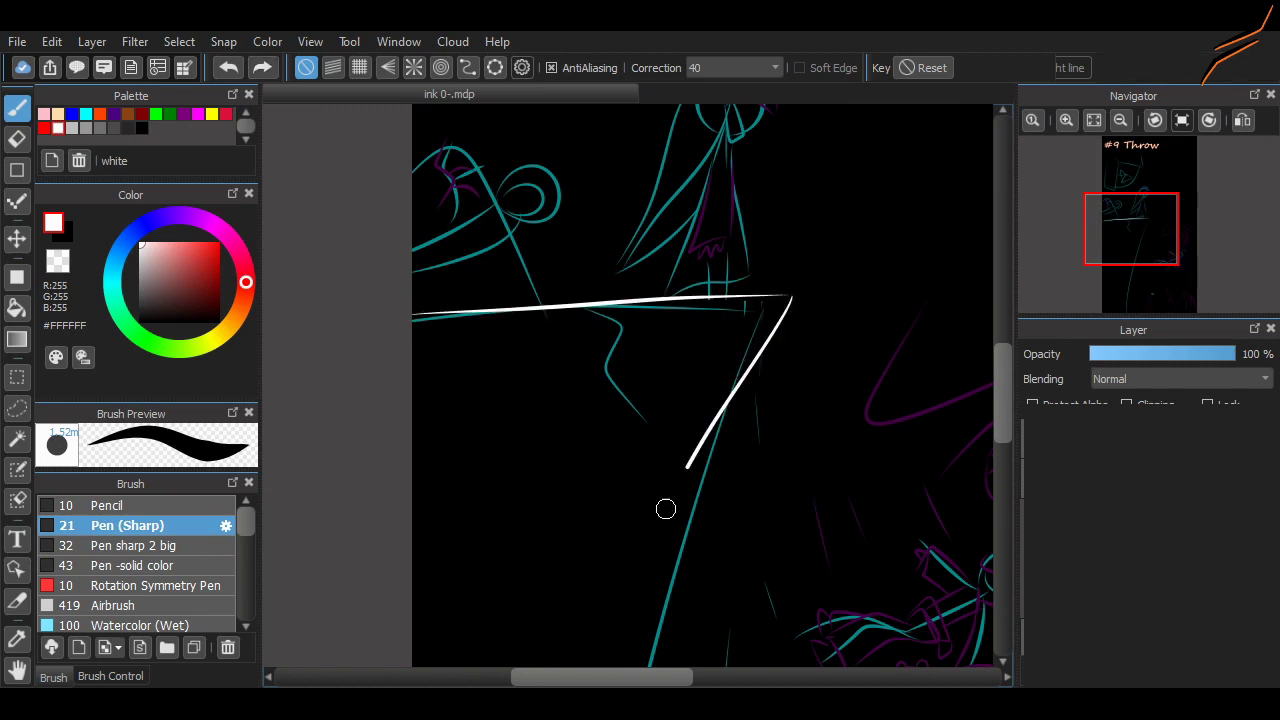
pyautogui.moveTo(749, 320); pyautogui.dragTo(706, 456)
pyautogui.moveTo(706, 456)
pyautogui.mouseDown()
pyautogui.moveTo(706, 176)
pyautogui.moveTo(618, 506)
pyautogui.moveTo(668, 560)
pyautogui.mouseUp()
pyautogui.scroll(-3, 618, 506)
pyautogui.moveTo(657, 178); pyautogui.dragTo(554, 307)
# - Ink an inner contour line just beneath the cliff's top edge
pyautogui.scroll(8, 534, 570)
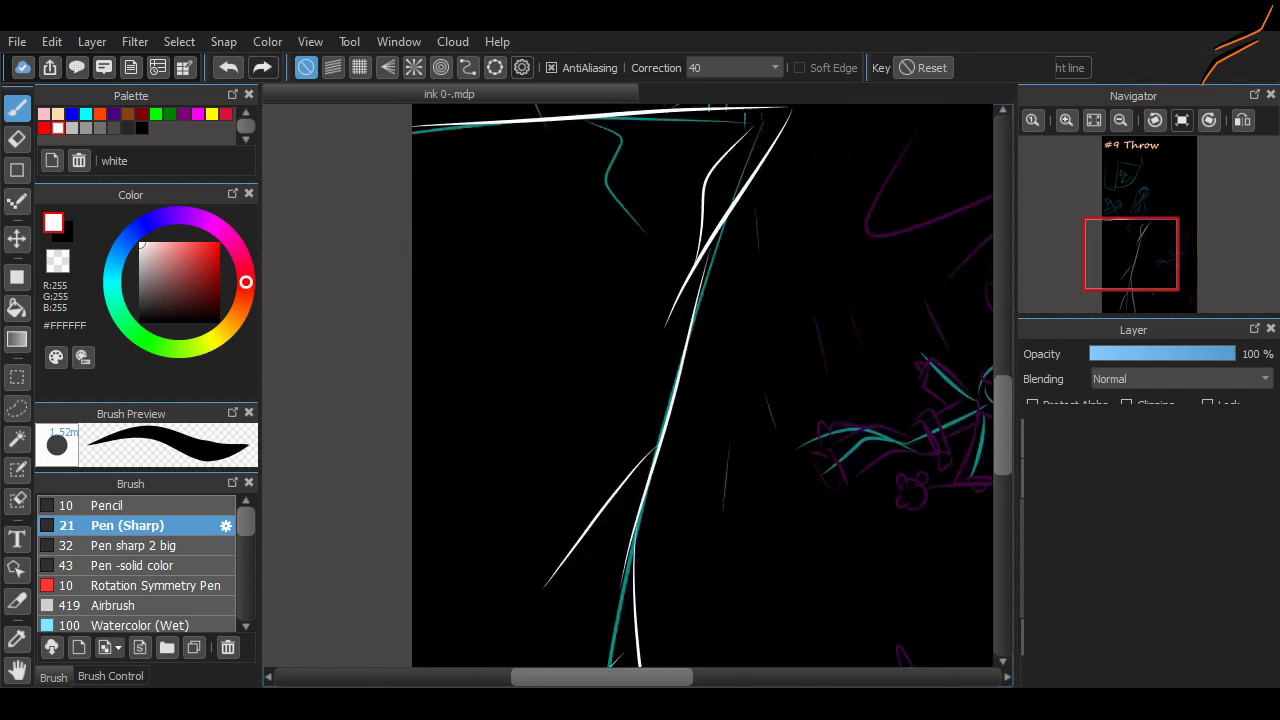
pyautogui.hotkey('ctrl', 'z')
pyautogui.moveTo(480, 506)
pyautogui.mouseDown()
pyautogui.moveTo(792, 455)
pyautogui.moveTo(460, 524)
pyautogui.mouseUp()
pyautogui.hotkey('ctrl', 'z')
pyautogui.scroll(1, 742, 329)
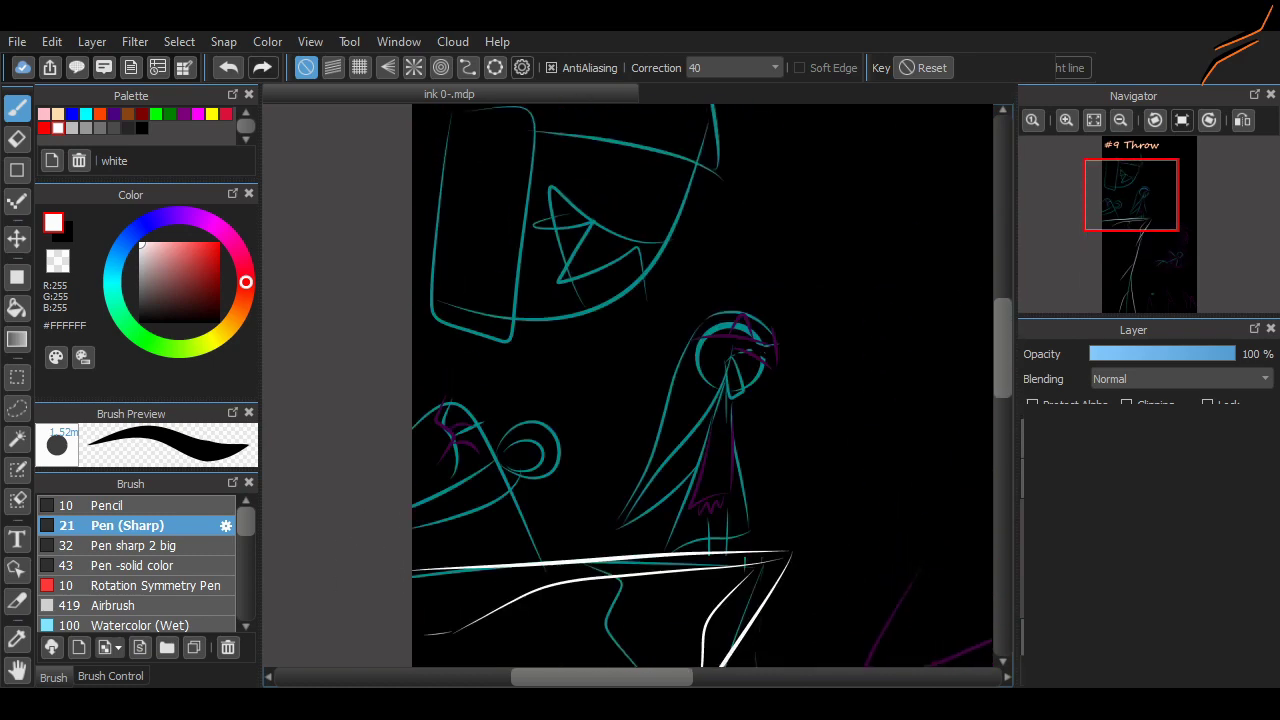
pyautogui.scroll(3, 742, 329)
pyautogui.moveTo(756, 320)
pyautogui.mouseDown()
pyautogui.moveTo(727, 359)
pyautogui.moveTo(594, 358)
pyautogui.moveTo(658, 379)
pyautogui.moveTo(480, 377)
pyautogui.moveTo(506, 430)
pyautogui.moveTo(457, 387)
pyautogui.mouseUp()
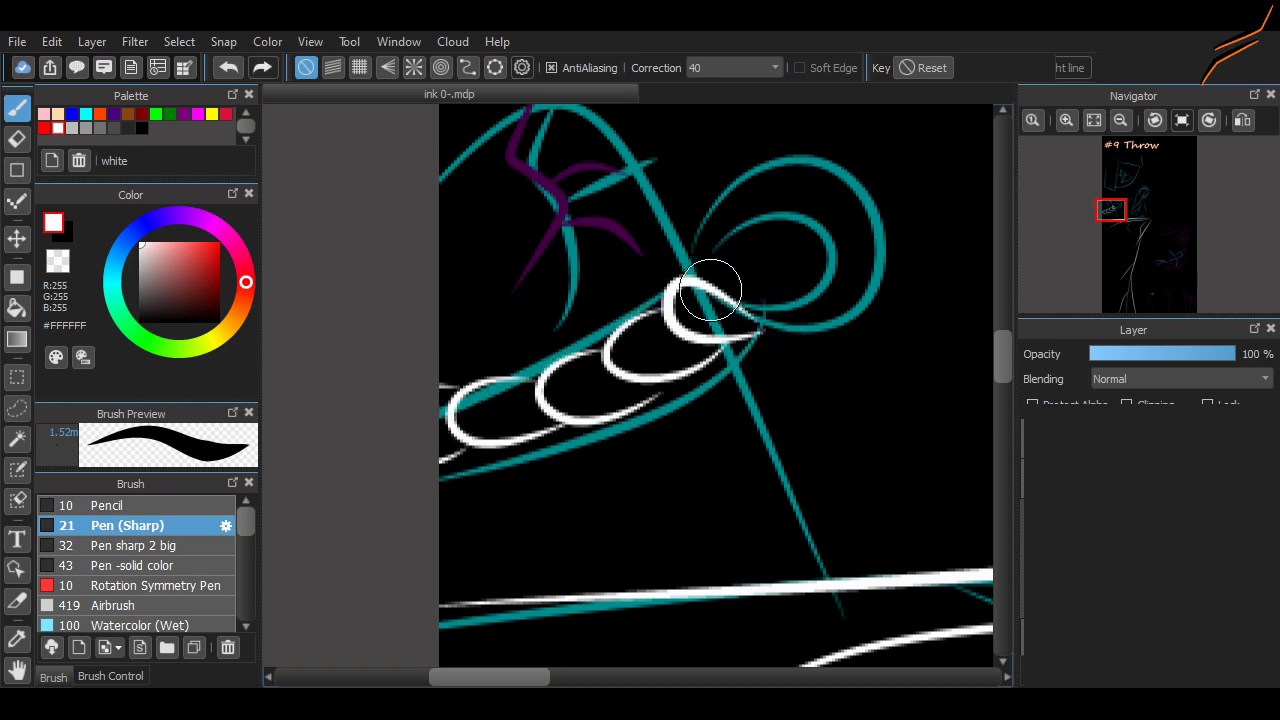
pyautogui.hotkey('ctrl', 'z')
pyautogui.moveTo(710, 290)
pyautogui.mouseDown()
pyautogui.moveTo(728, 271)
pyautogui.moveTo(748, 277)
pyautogui.mouseUp()
pyautogui.hotkey('ctrl', 'z')
pyautogui.hotkey('ctrl', 'z')
pyautogui.moveTo(758, 320)
pyautogui.mouseDown()
pyautogui.moveTo(652, 273)
pyautogui.moveTo(648, 341)
pyautogui.moveTo(665, 307)
pyautogui.moveTo(652, 325)
pyautogui.moveTo(641, 314)
pyautogui.moveTo(714, 347)
pyautogui.moveTo(608, 343)
pyautogui.moveTo(653, 325)
pyautogui.moveTo(704, 367)
pyautogui.moveTo(676, 389)
pyautogui.mouseUp()
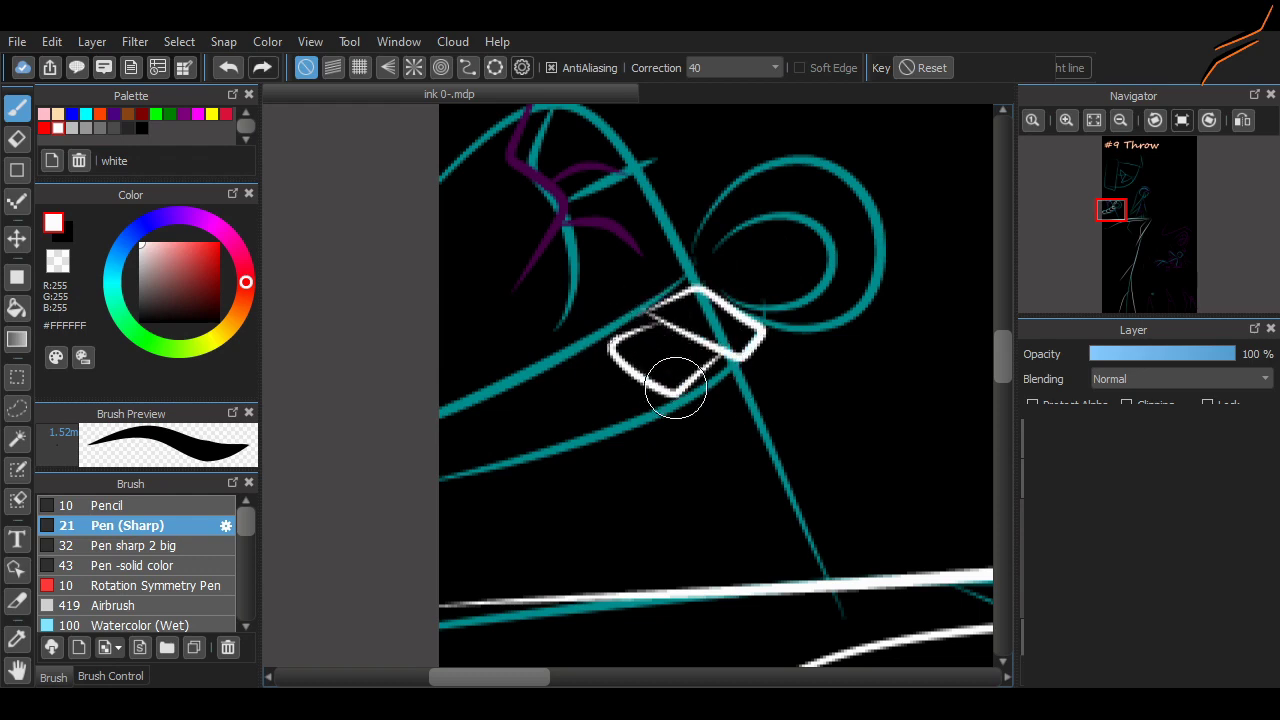
pyautogui.hotkey('ctrl', 'z')
pyautogui.moveTo(760, 315)
pyautogui.mouseDown()
pyautogui.moveTo(669, 297)
pyautogui.moveTo(678, 308)
pyautogui.mouseUp()
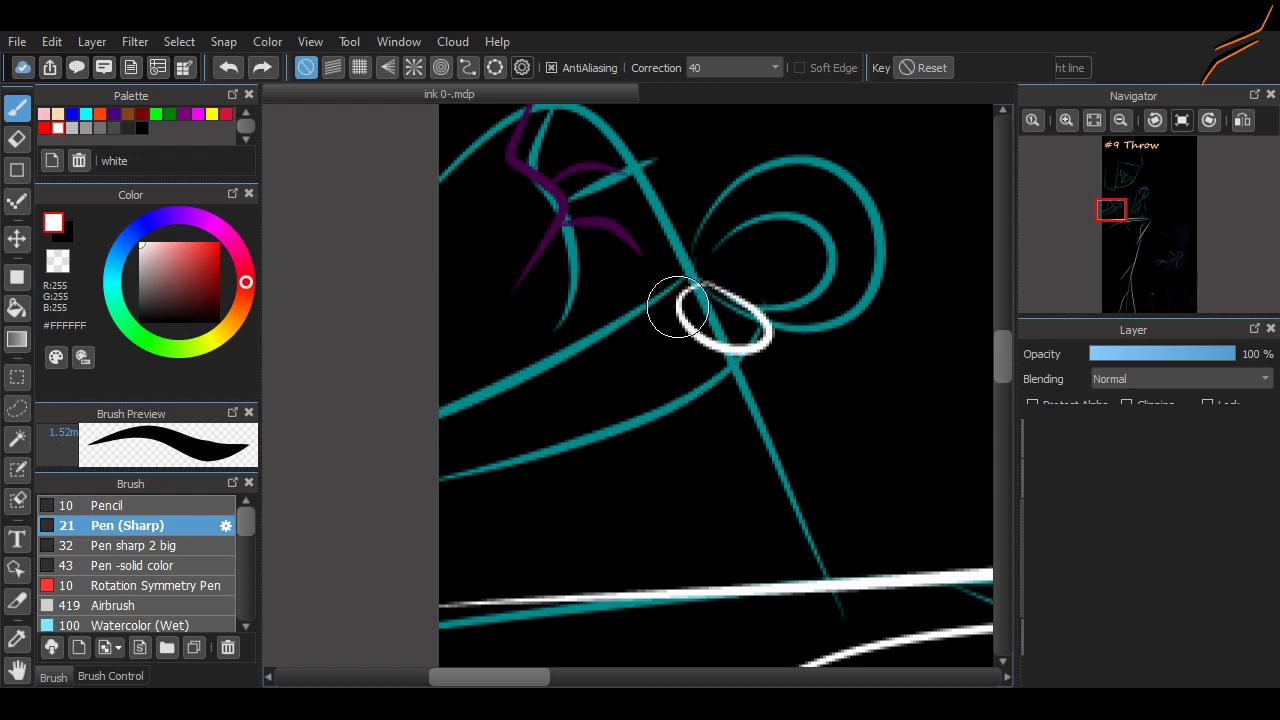
pyautogui.hotkey('ctrl', 'z')
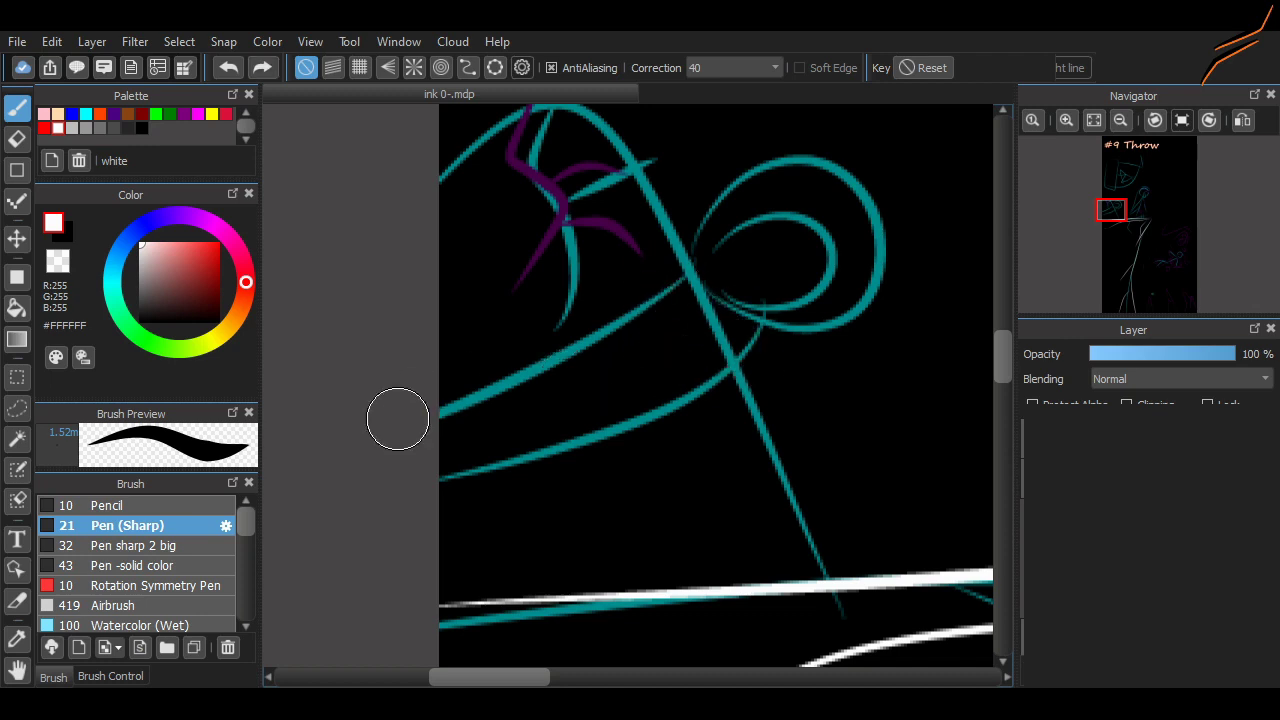
pyautogui.moveTo(397, 417); pyautogui.dragTo(551, 434)
pyautogui.hotkey('ctrl', 'z')
pyautogui.moveTo(445, 440)
pyautogui.mouseDown()
pyautogui.moveTo(480, 409)
pyautogui.moveTo(641, 345)
pyautogui.moveTo(614, 400)
pyautogui.moveTo(634, 343)
pyautogui.moveTo(680, 366)
pyautogui.mouseUp()
pyautogui.hotkey('ctrl', 'z')
pyautogui.hotkey('ctrl', 'z')
# - Ink the segmented band that curls into a round end beside the cliff figure, and the arched outline above it
pyautogui.moveTo(575, 405)
pyautogui.mouseDown()
pyautogui.moveTo(726, 280)
pyautogui.moveTo(724, 267)
pyautogui.mouseUp()
pyautogui.moveTo(730, 192)
pyautogui.mouseDown()
pyautogui.moveTo(739, 232)
pyautogui.moveTo(756, 216)
pyautogui.moveTo(826, 206)
pyautogui.moveTo(789, 170)
pyautogui.moveTo(862, 190)
pyautogui.moveTo(811, 236)
pyautogui.moveTo(858, 185)
pyautogui.moveTo(875, 253)
pyautogui.moveTo(786, 319)
pyautogui.mouseUp()
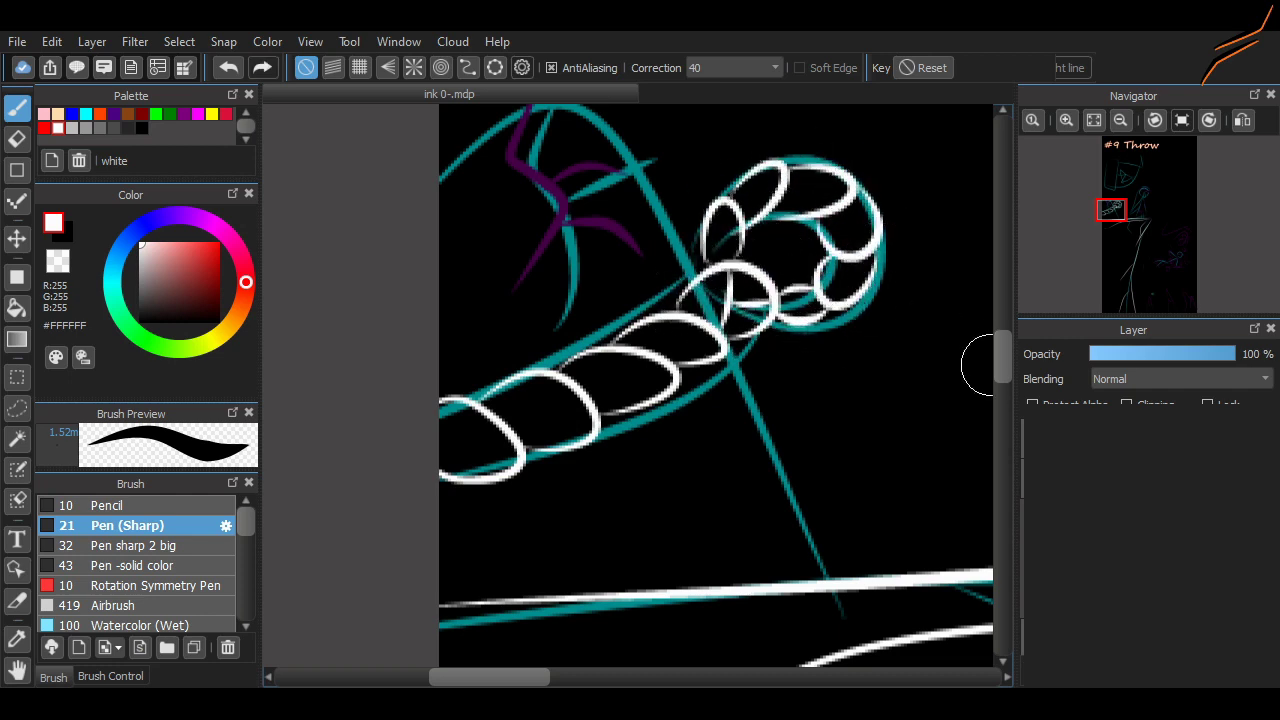
pyautogui.scroll(3, 980, 365)
pyautogui.moveTo(442, 290)
pyautogui.mouseDown()
pyautogui.moveTo(600, 243)
pyautogui.moveTo(716, 418)
pyautogui.mouseUp()
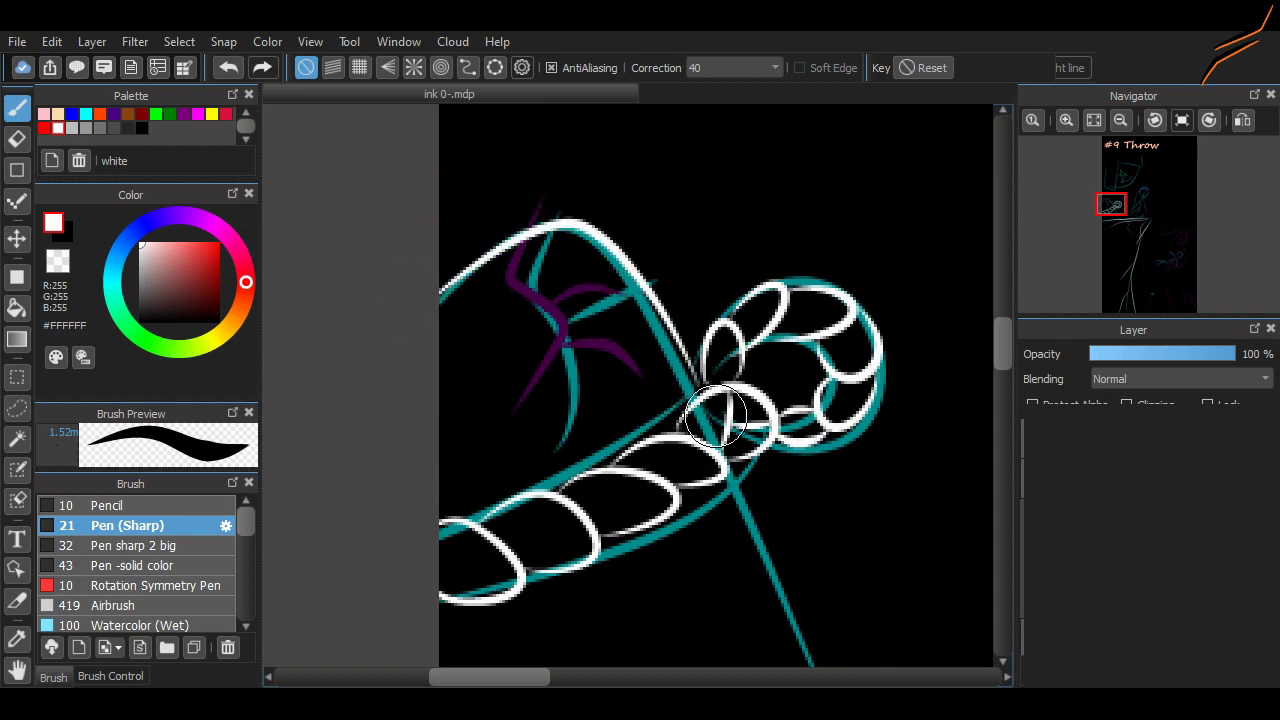
# - Ink the curved outline running from the segmented band down to the cliff, with a bottom line and a fold
pyautogui.scroll(-4, 716, 418)
pyautogui.hotkey('ctrl', 'z')
pyautogui.moveTo(768, 280)
pyautogui.mouseDown()
pyautogui.moveTo(806, 416)
pyautogui.moveTo(805, 508)
pyautogui.mouseUp()
pyautogui.moveTo(460, 485)
pyautogui.mouseDown()
pyautogui.moveTo(634, 463)
pyautogui.moveTo(780, 415)
pyautogui.mouseUp()
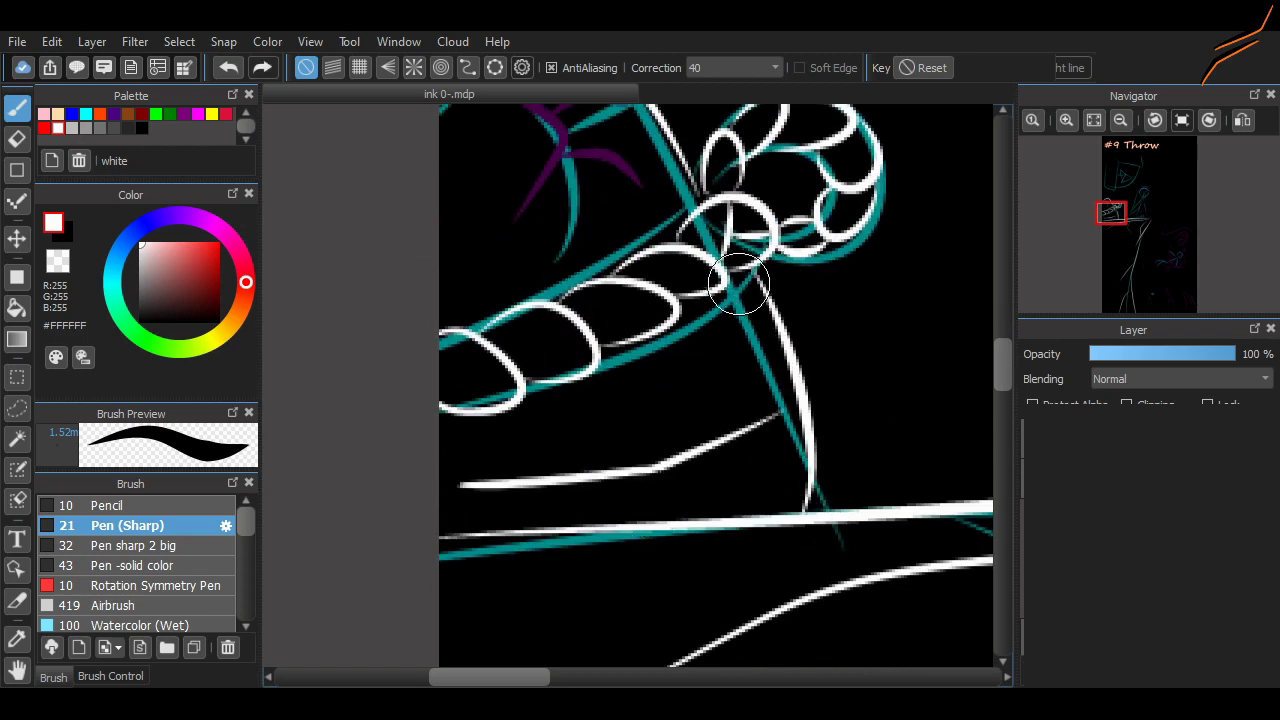
pyautogui.moveTo(738, 284); pyautogui.dragTo(720, 440)
pyautogui.scroll(4, 720, 440)
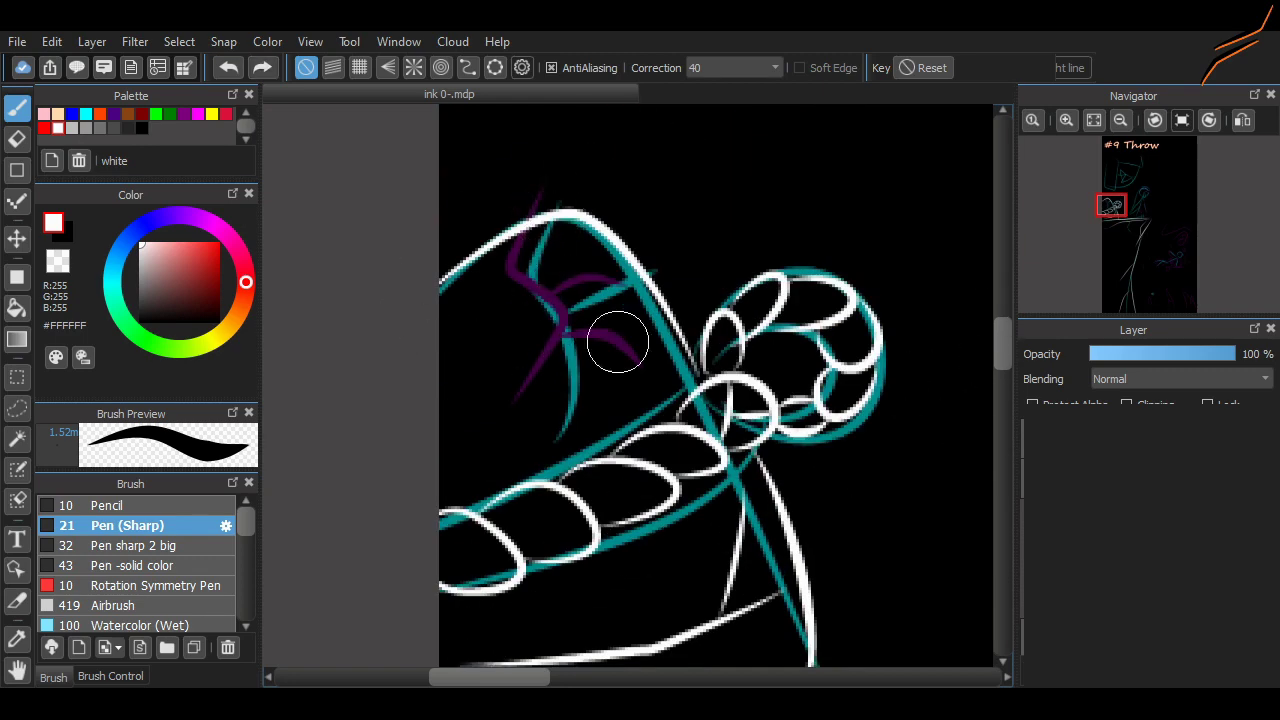
# - Ink the cliff figure's small rectangular shape beside the face, the slanted brow line and the rounded jaw
pyautogui.hscroll(6, 617, 343)
pyautogui.moveTo(612, 240)
pyautogui.mouseDown()
pyautogui.moveTo(580, 306)
pyautogui.moveTo(636, 300)
pyautogui.mouseUp()
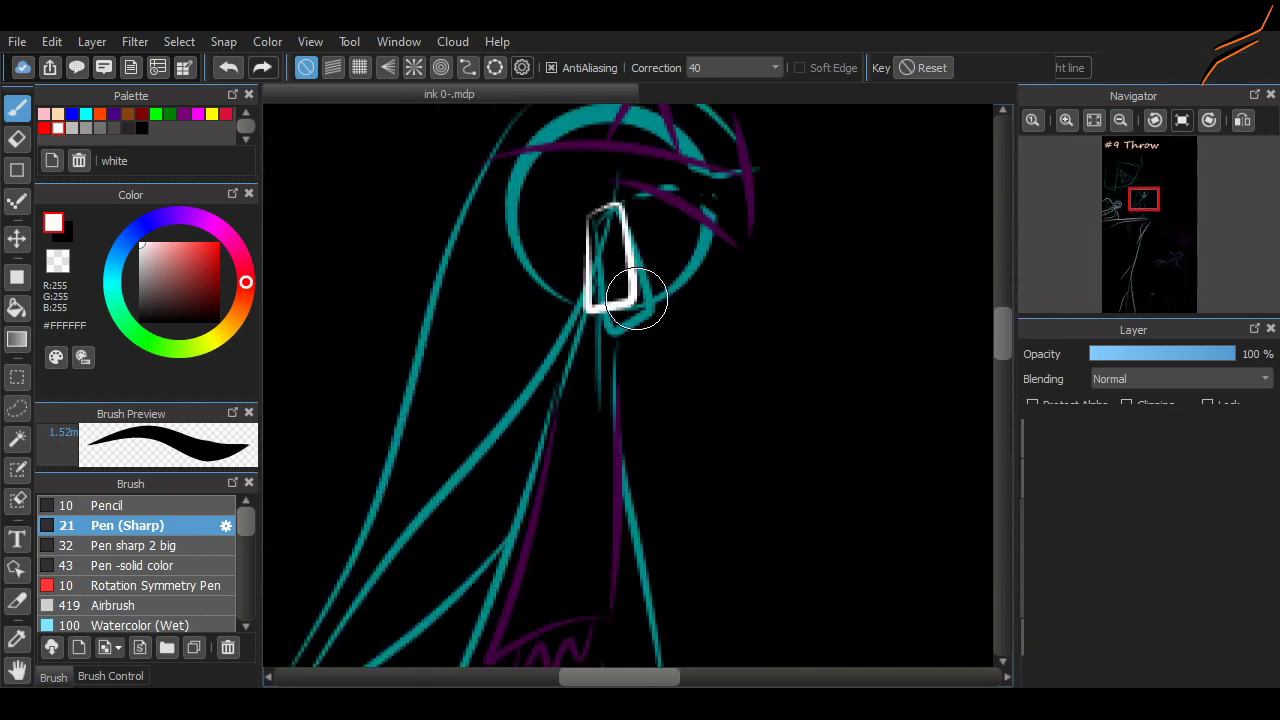
pyautogui.moveTo(618, 186); pyautogui.dragTo(746, 250)
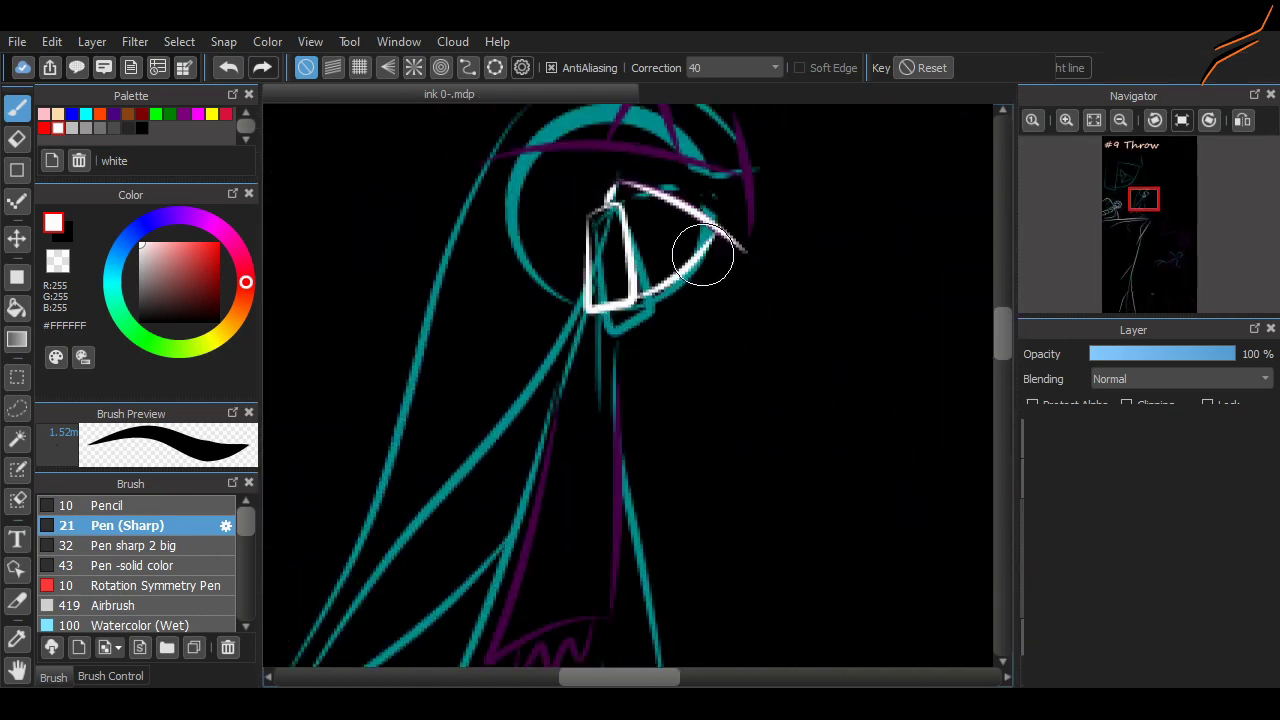
# - Ink the cliff figure's robe in white, with a tapered sleeve, zigzag fringe, front edge, wavy hem and short legs
pyautogui.moveTo(606, 300)
pyautogui.mouseDown()
pyautogui.moveTo(506, 451)
pyautogui.moveTo(520, 588)
pyautogui.mouseUp()
pyautogui.hotkey('ctrl', 'z')
pyautogui.scroll(-5, 963, 346)
pyautogui.hotkey('ctrl', 'z')
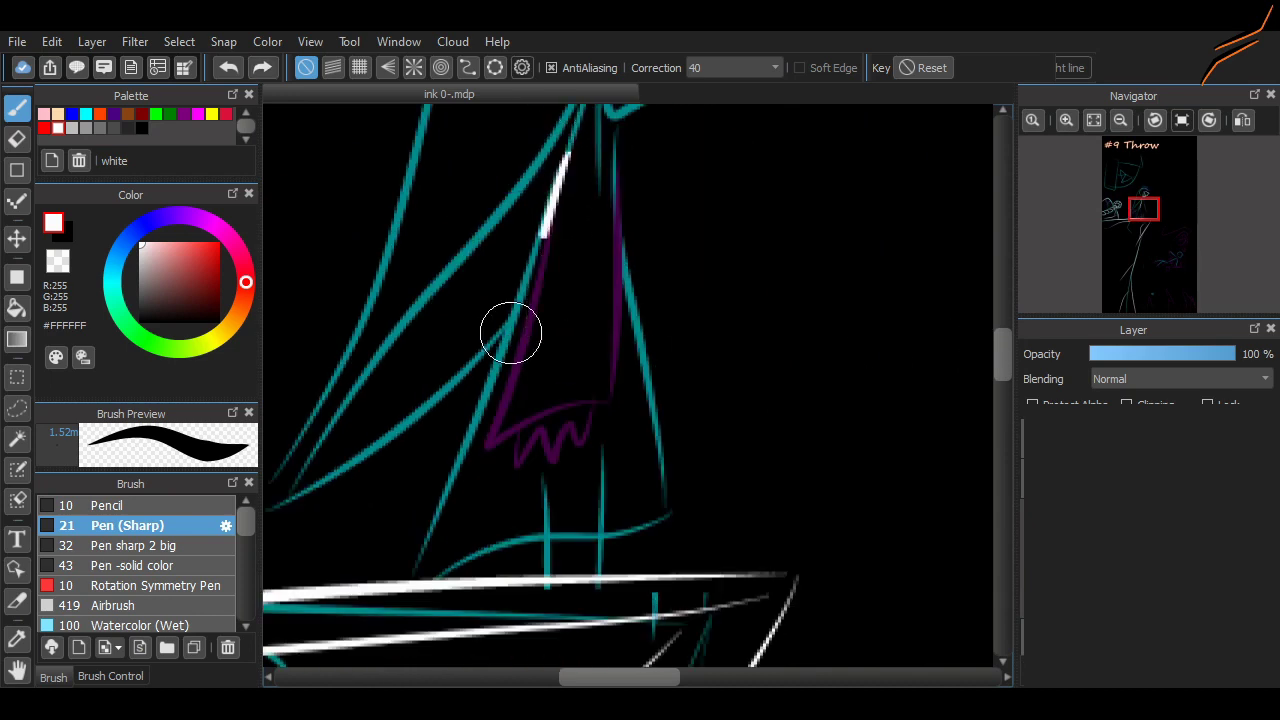
pyautogui.moveTo(511, 333); pyautogui.dragTo(611, 323)
pyautogui.moveTo(608, 135); pyautogui.dragTo(606, 318)
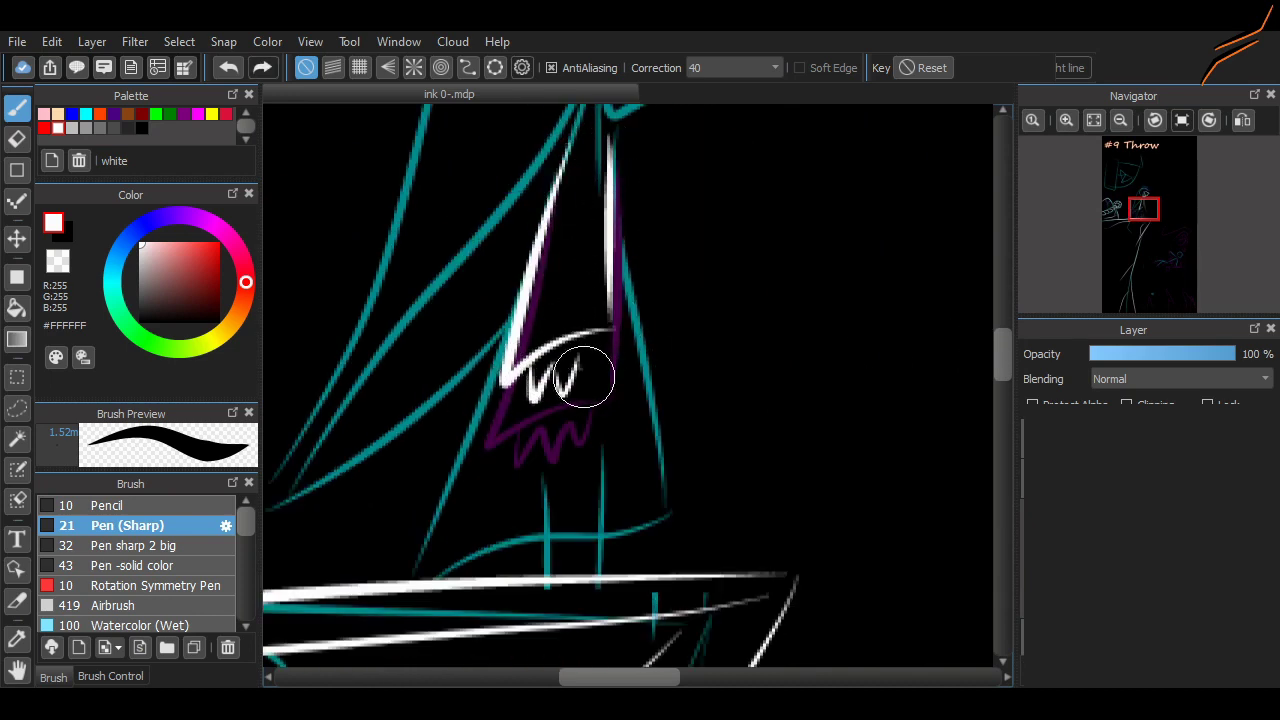
pyautogui.moveTo(611, 145)
pyautogui.mouseDown()
pyautogui.moveTo(651, 509)
pyautogui.moveTo(365, 555)
pyautogui.mouseUp()
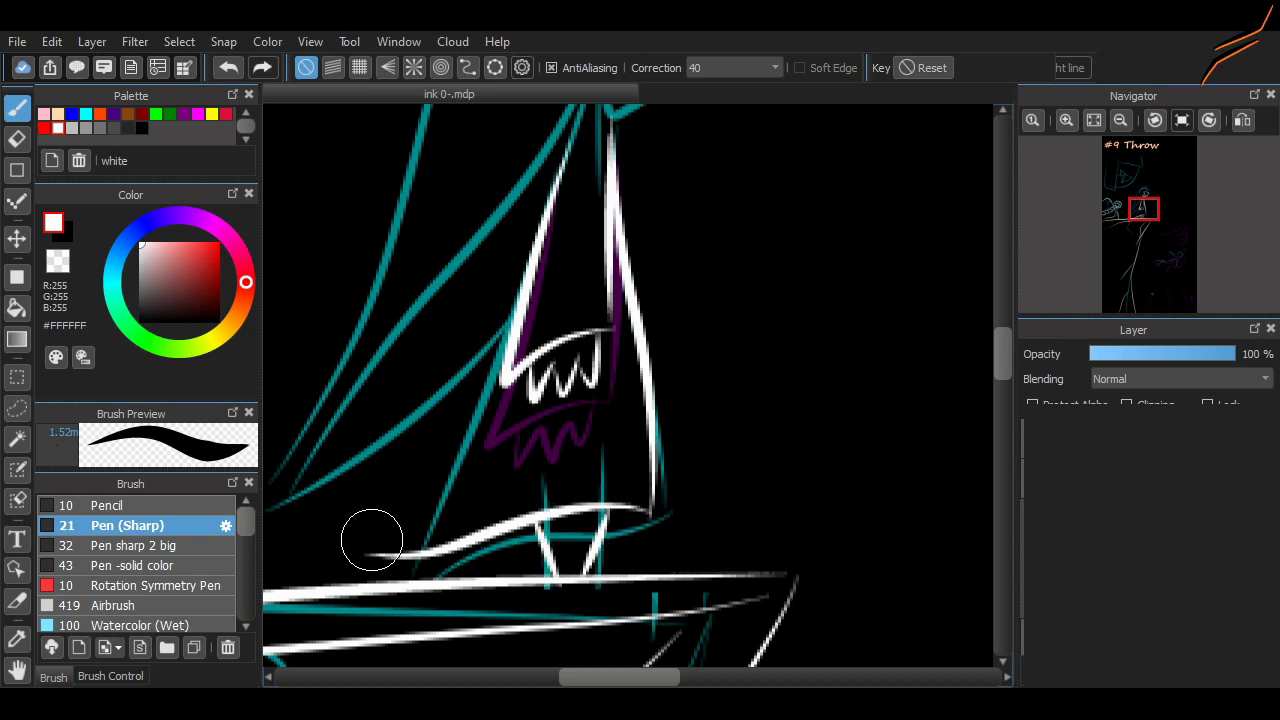
# - Ink the arc over the cliff figure's head and the long lines trailing down behind the back
pyautogui.scroll(-2, 371, 541)
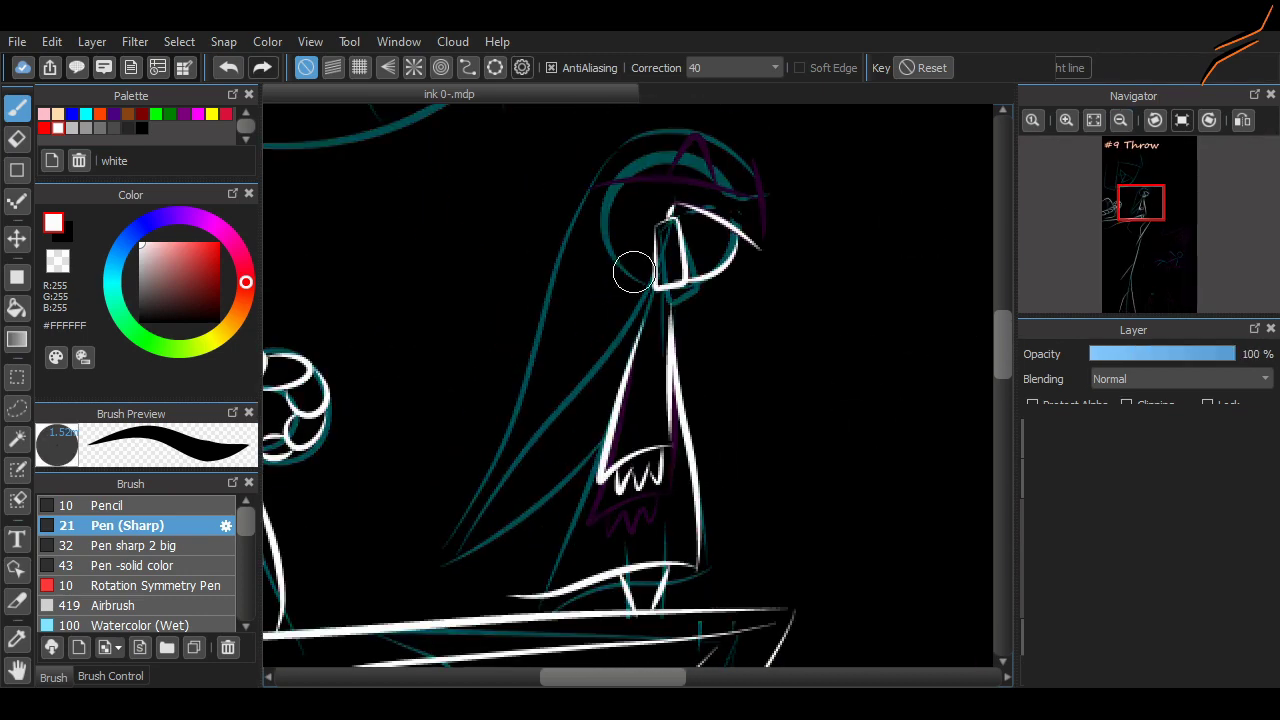
pyautogui.moveTo(760, 245)
pyautogui.mouseDown()
pyautogui.moveTo(561, 326)
pyautogui.moveTo(468, 500)
pyautogui.mouseUp()
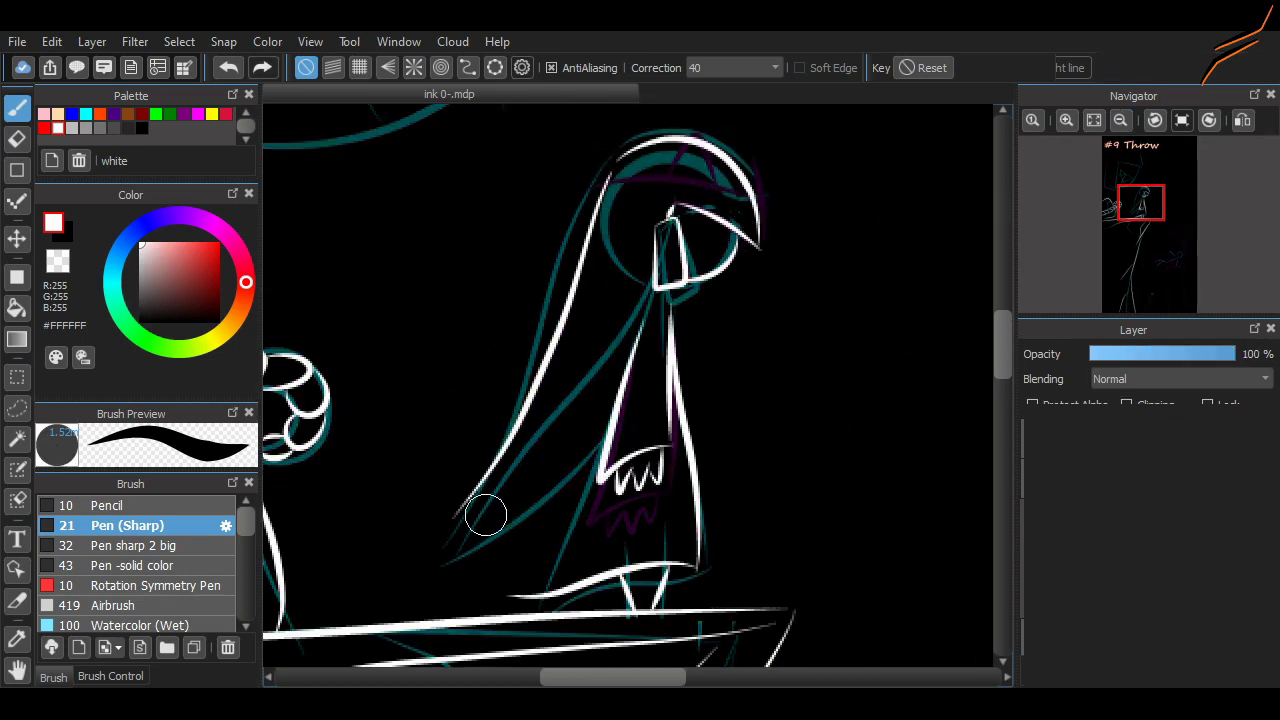
pyautogui.scroll(3, 720, 277)
pyautogui.moveTo(650, 240)
pyautogui.mouseDown()
pyautogui.moveTo(594, 443)
pyautogui.moveTo(585, 660)
pyautogui.mouseUp()
# - Ink the cliff figure's brow band with a solid white triangle above it, and the lower edges of the trailing cape
pyautogui.scroll(1, 971, 328)
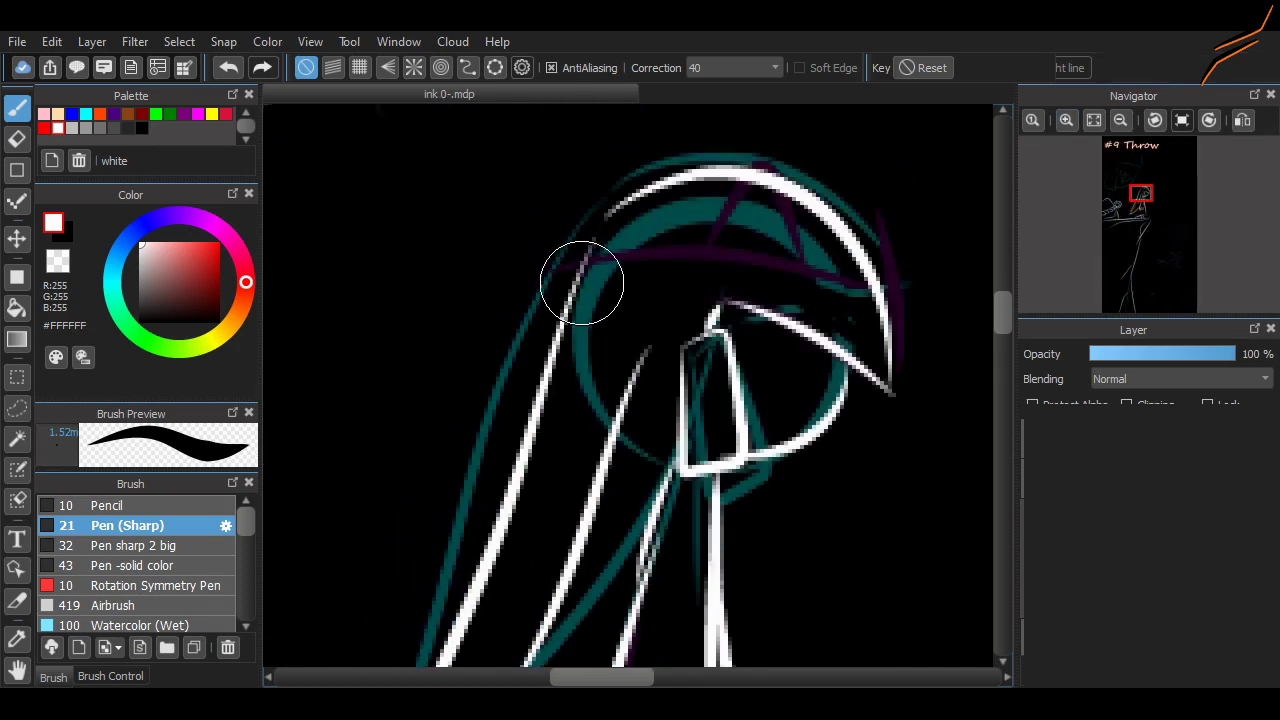
pyautogui.moveTo(580, 275)
pyautogui.mouseDown()
pyautogui.moveTo(770, 322)
pyautogui.moveTo(885, 313)
pyautogui.mouseUp()
pyautogui.moveTo(714, 229); pyautogui.dragTo(777, 271)
pyautogui.hotkey('ctrl', 'z')
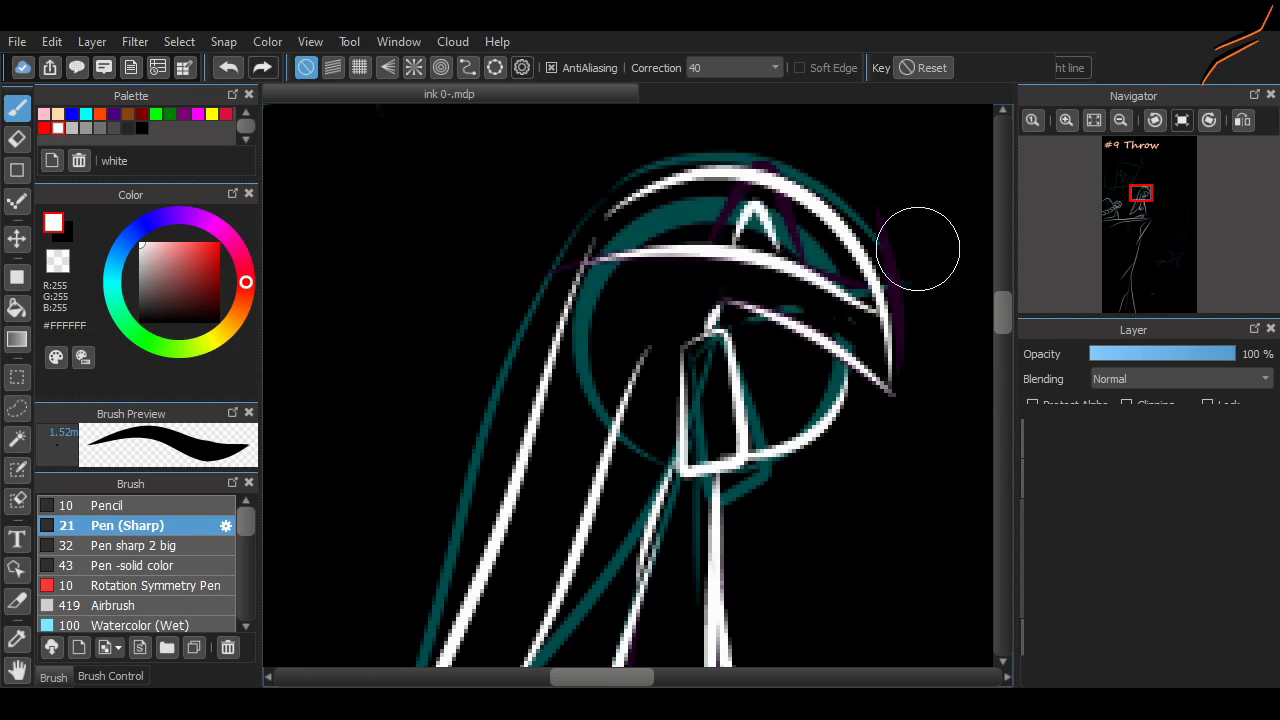
pyautogui.scroll(-2, 736, 196)
pyautogui.scroll(2, 736, 196)
pyautogui.moveTo(736, 200)
pyautogui.mouseDown()
pyautogui.moveTo(771, 240)
pyautogui.moveTo(748, 208)
pyautogui.mouseUp()
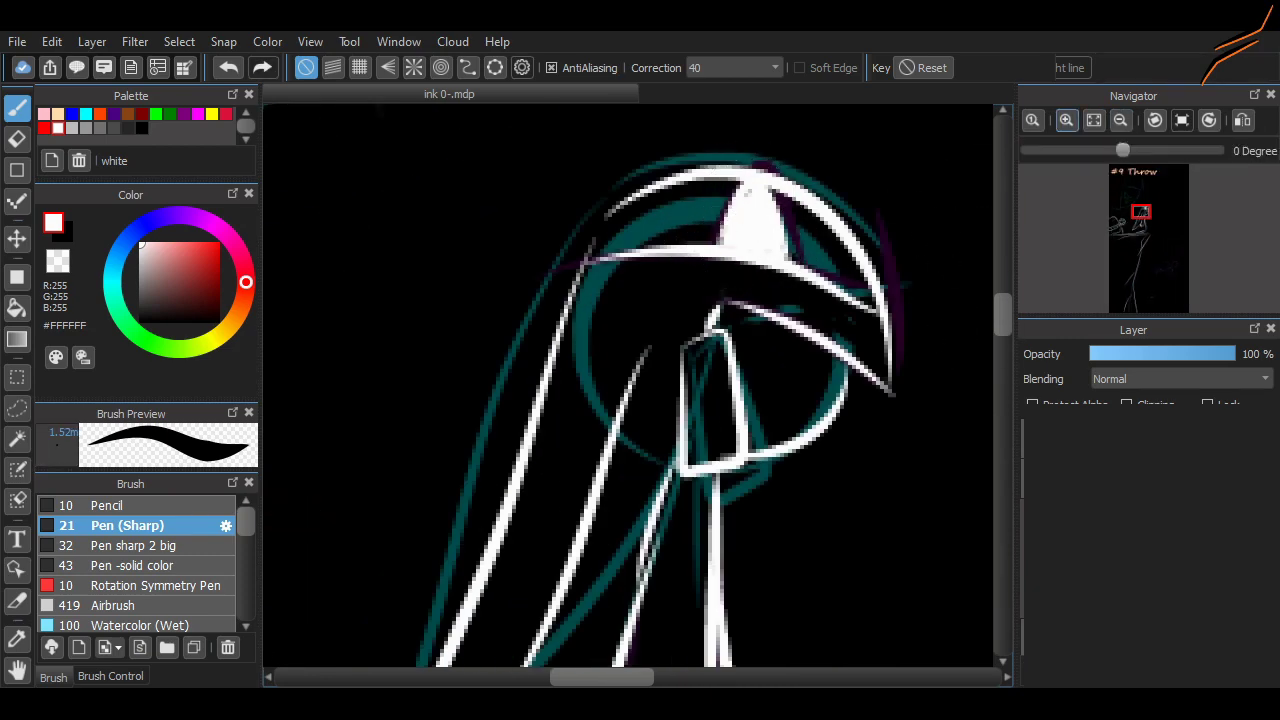
pyautogui.scroll(-3, 718, 246)
pyautogui.scroll(-3, 484, 501)
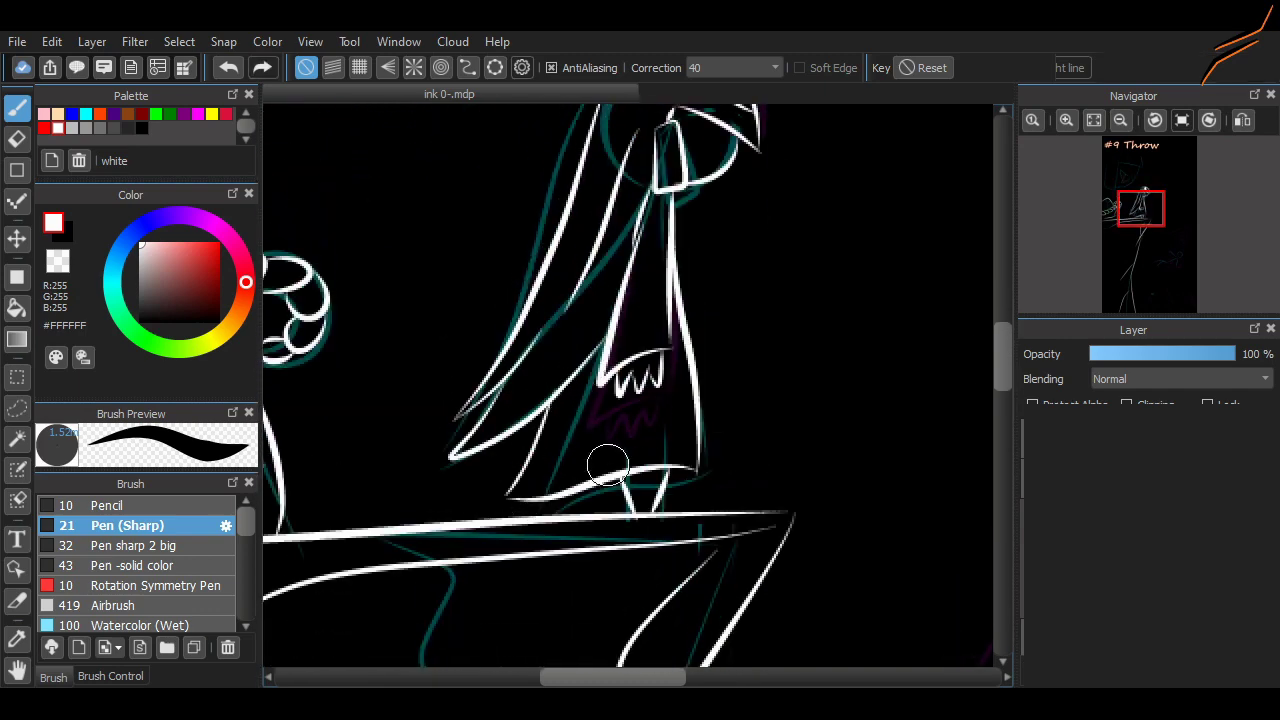
pyautogui.scroll(-4, 608, 465)
pyautogui.scroll(4, 608, 465)
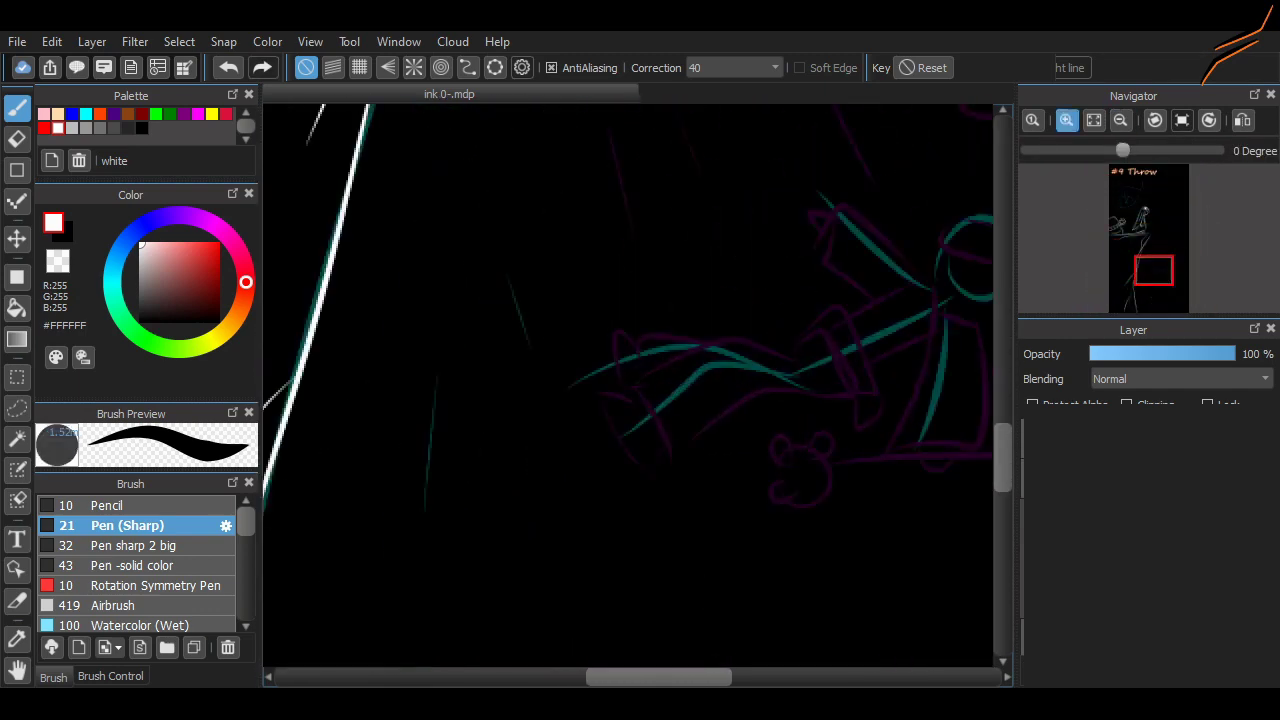
pyautogui.scroll(3, 614, 380)
pyautogui.moveTo(271, 383); pyautogui.dragTo(640, 344)
pyautogui.hotkey('ctrl', 'z')
pyautogui.moveTo(410, 395)
pyautogui.mouseDown()
pyautogui.moveTo(643, 357)
pyautogui.moveTo(632, 360)
pyautogui.mouseUp()
pyautogui.hotkey('ctrl', 'z')
# - Ink the falling figure's near trouser leg in white with a flared cuff and two fold lines
pyautogui.moveTo(428, 398); pyautogui.dragTo(512, 350)
pyautogui.moveTo(510, 395); pyautogui.dragTo(535, 362)
pyautogui.moveTo(388, 392)
pyautogui.mouseDown()
pyautogui.moveTo(431, 500)
pyautogui.moveTo(551, 394)
pyautogui.moveTo(585, 382)
pyautogui.mouseUp()
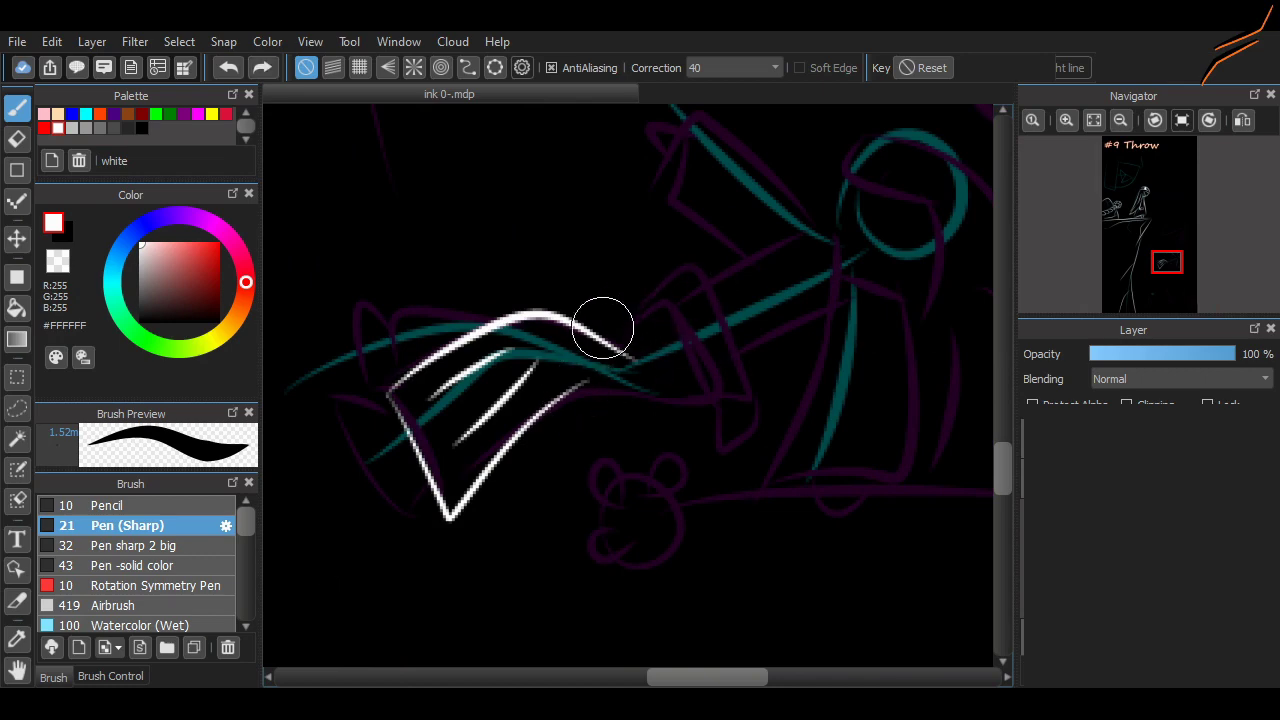
pyautogui.moveTo(603, 330); pyautogui.dragTo(750, 408)
pyautogui.moveTo(572, 388)
pyautogui.mouseDown()
pyautogui.moveTo(660, 414)
pyautogui.moveTo(750, 408)
pyautogui.mouseUp()
pyautogui.moveTo(680, 285); pyautogui.dragTo(705, 380)
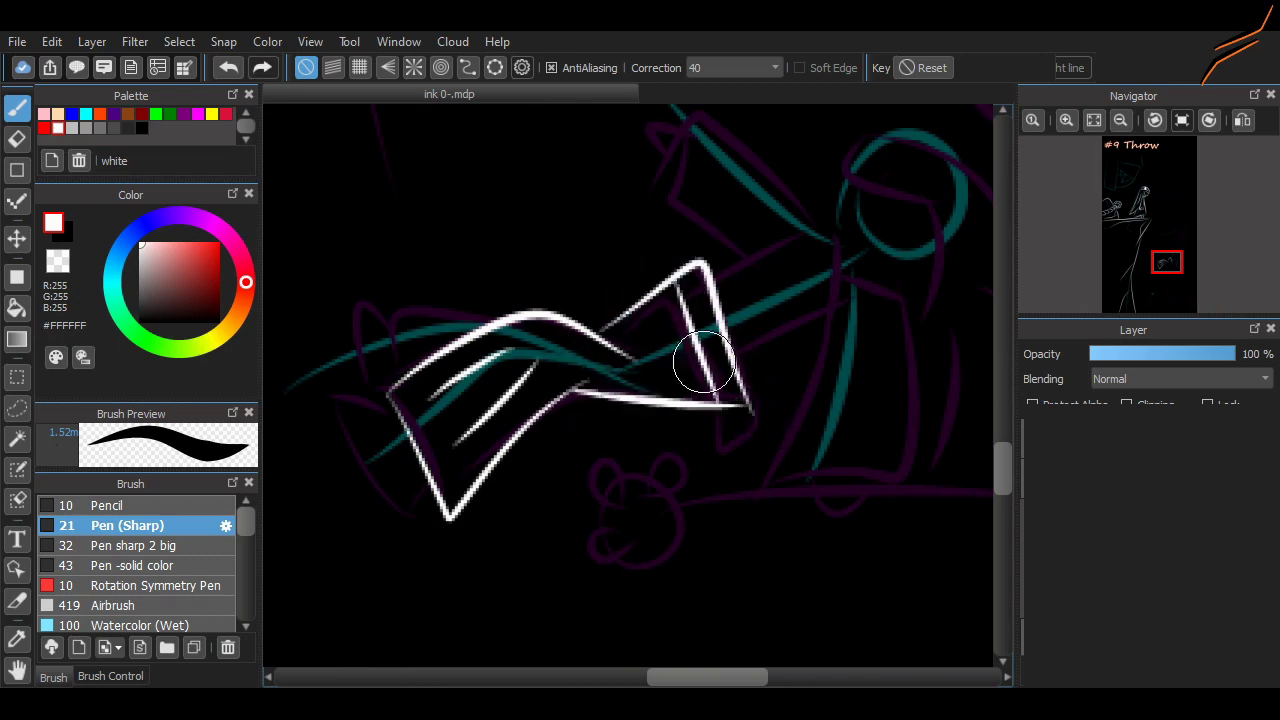
pyautogui.hotkey('ctrl', 'z')
pyautogui.hotkey('ctrl', 'z')
pyautogui.hotkey('ctrl', 'z')
# - Ink the falling figure's banded waist with a small hanging flap, plus the far leg and both feet
pyautogui.moveTo(692, 278); pyautogui.dragTo(612, 330)
pyautogui.moveTo(705, 397); pyautogui.dragTo(694, 403)
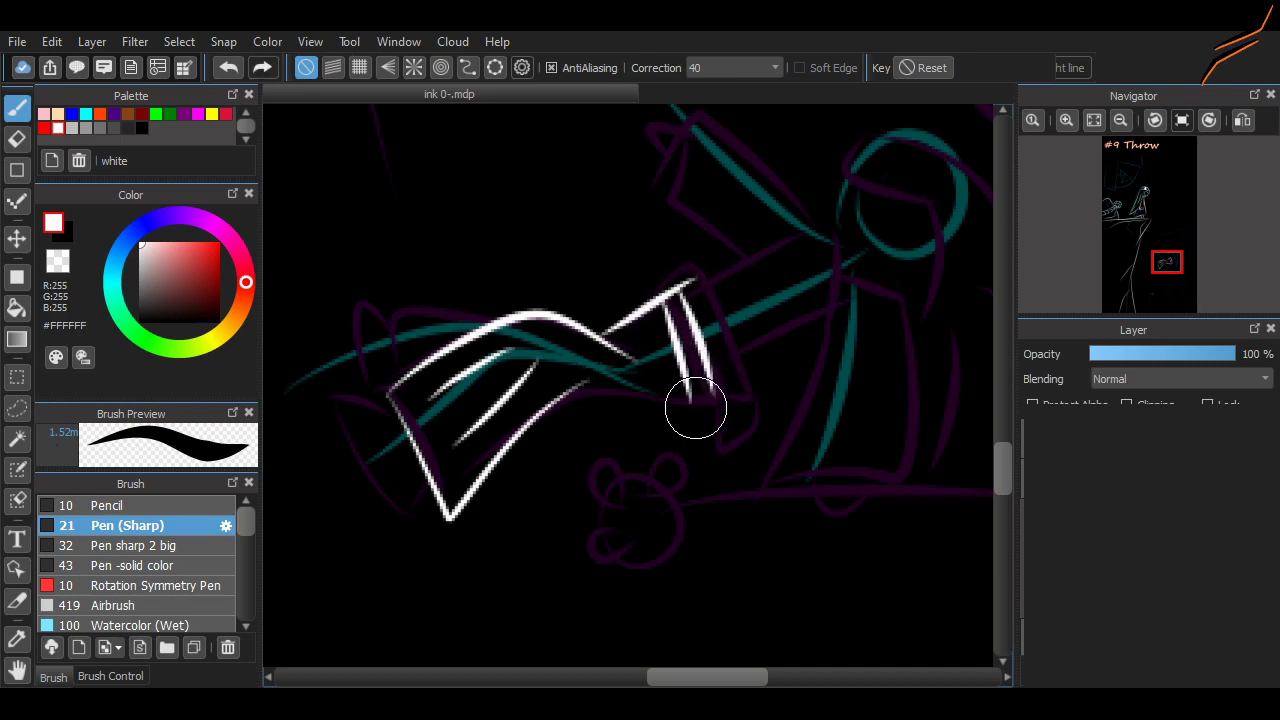
pyautogui.moveTo(688, 290); pyautogui.dragTo(710, 392)
pyautogui.moveTo(702, 283); pyautogui.dragTo(748, 392)
pyautogui.moveTo(580, 385)
pyautogui.mouseDown()
pyautogui.moveTo(745, 413)
pyautogui.moveTo(705, 360)
pyautogui.moveTo(697, 430)
pyautogui.mouseUp()
pyautogui.moveTo(405, 369)
pyautogui.mouseDown()
pyautogui.moveTo(495, 341)
pyautogui.moveTo(600, 362)
pyautogui.mouseUp()
pyautogui.moveTo(430, 330)
pyautogui.mouseDown()
pyautogui.moveTo(386, 294)
pyautogui.moveTo(391, 430)
pyautogui.mouseUp()
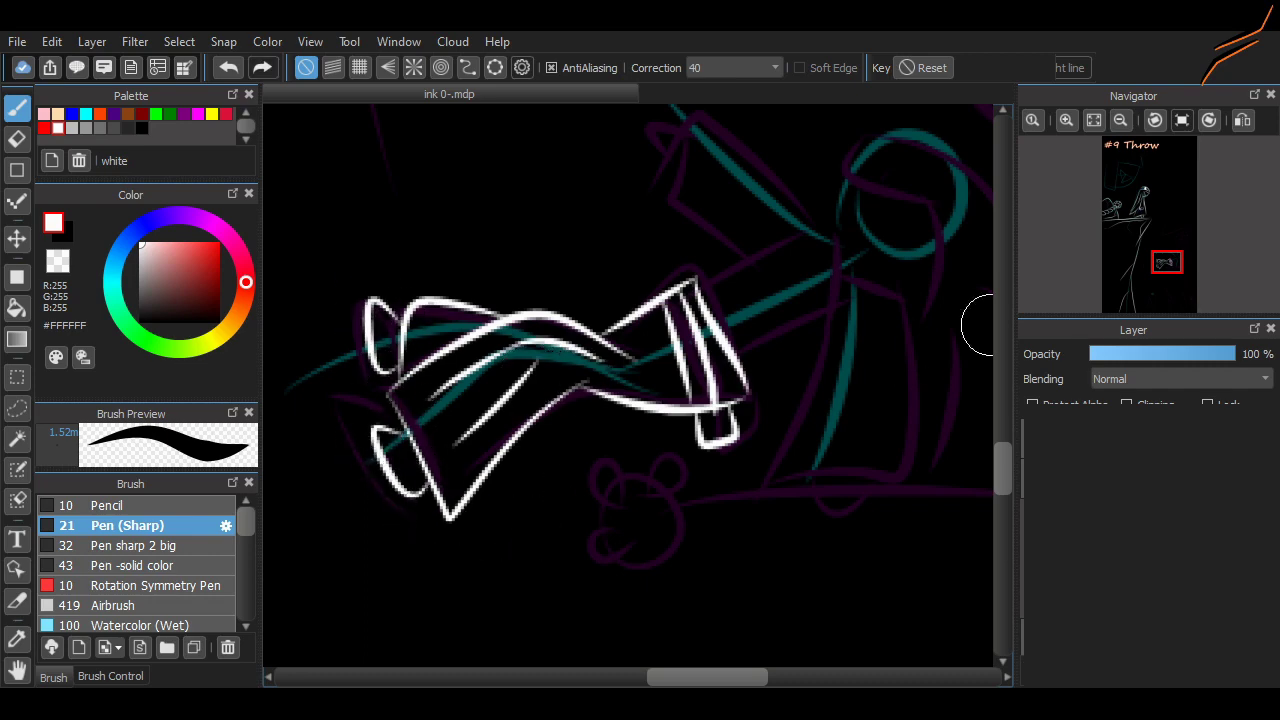
# - Ink the four sharp spikes rising from the canvas's lower edge, beside the cliff base, in white
pyautogui.scroll(-5, 971, 320)
pyautogui.scroll(5, 971, 320)
pyautogui.scroll(-10, 628, 385)
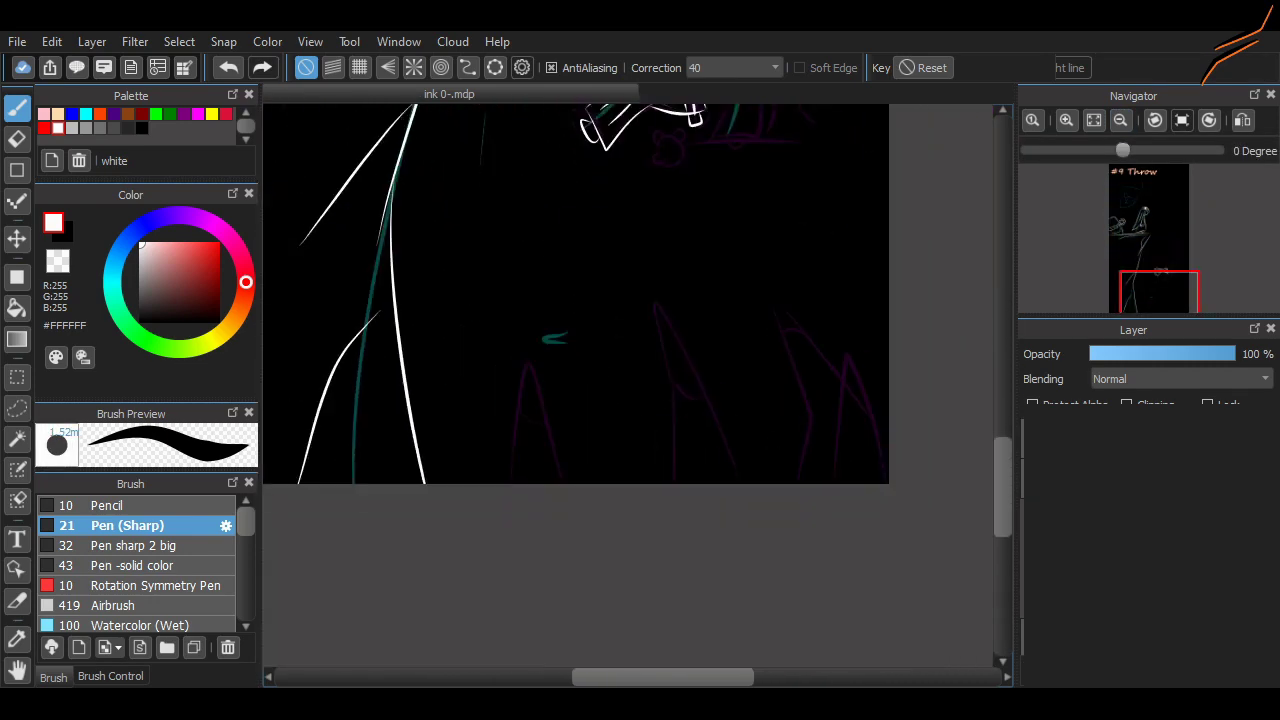
pyautogui.moveTo(912, 505)
pyautogui.mouseDown()
pyautogui.moveTo(853, 462)
pyautogui.moveTo(776, 505)
pyautogui.mouseUp()
pyautogui.moveTo(717, 505); pyautogui.dragTo(580, 232)
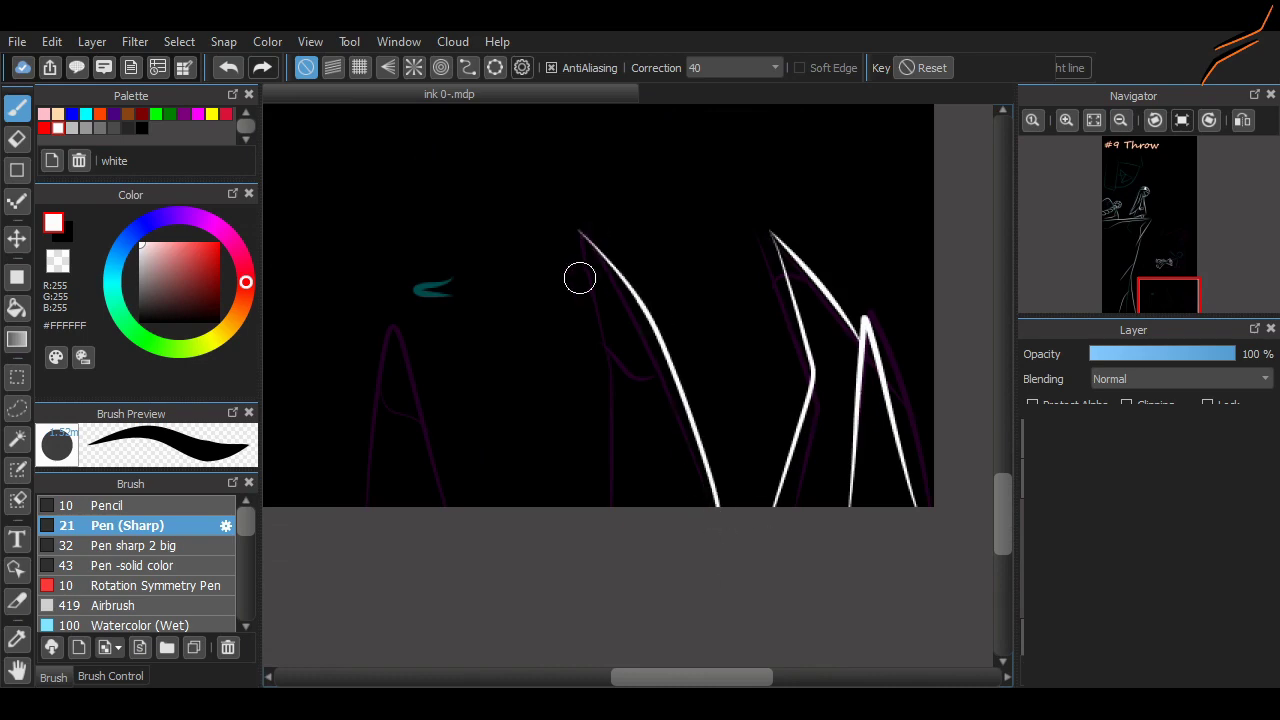
pyautogui.moveTo(360, 500)
pyautogui.mouseDown()
pyautogui.moveTo(391, 328)
pyautogui.moveTo(452, 500)
pyautogui.mouseUp()
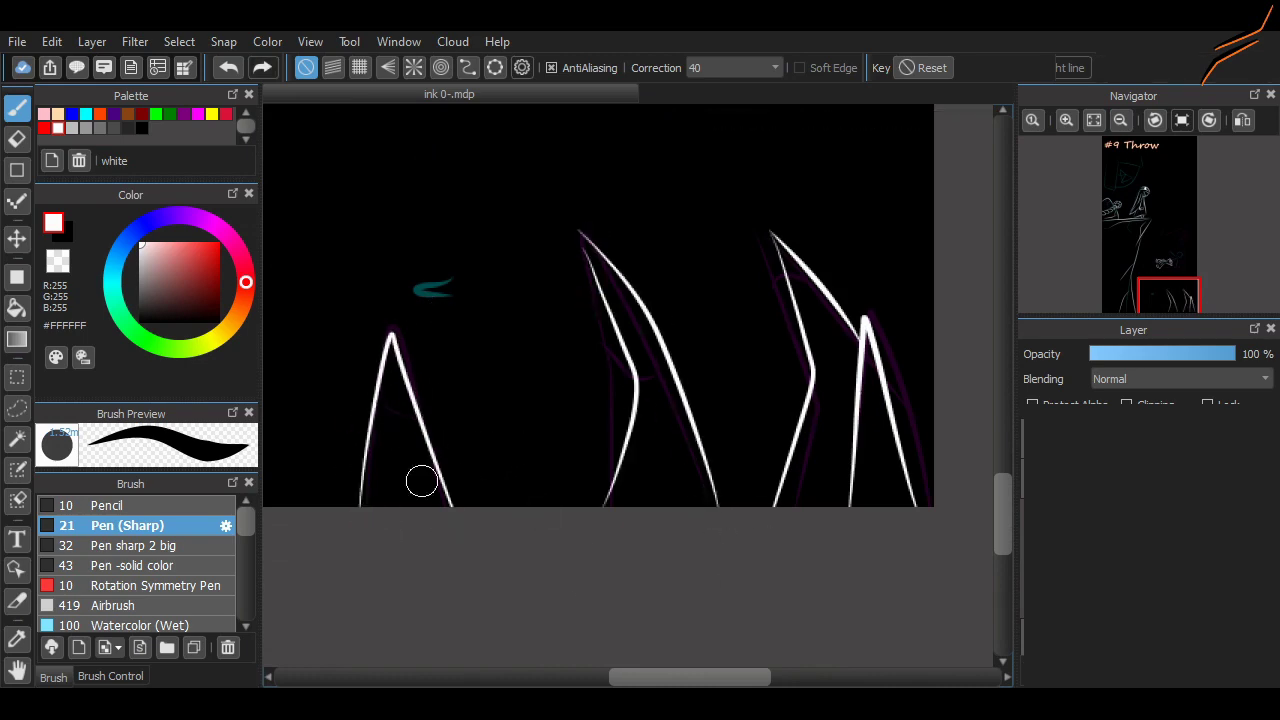
# - Ink the tall rounded rectangular hair lock of the large face close-up below the title, redoing the first attempt
pyautogui.scroll(10, 700, 460)
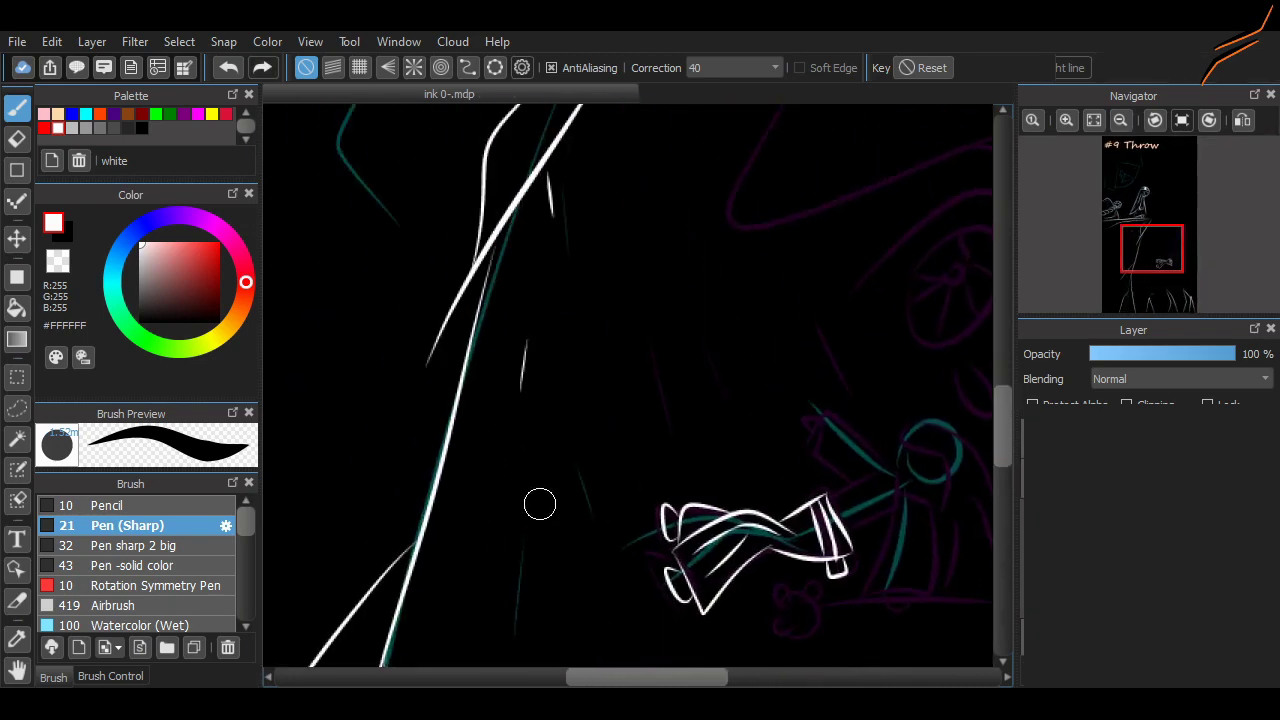
pyautogui.moveTo(1151, 222)
pyautogui.mouseDown()
pyautogui.moveTo(1160, 195)
pyautogui.moveTo(1170, 264)
pyautogui.moveTo(1134, 198)
pyautogui.mouseUp()
pyautogui.moveTo(343, 185); pyautogui.dragTo(394, 491)
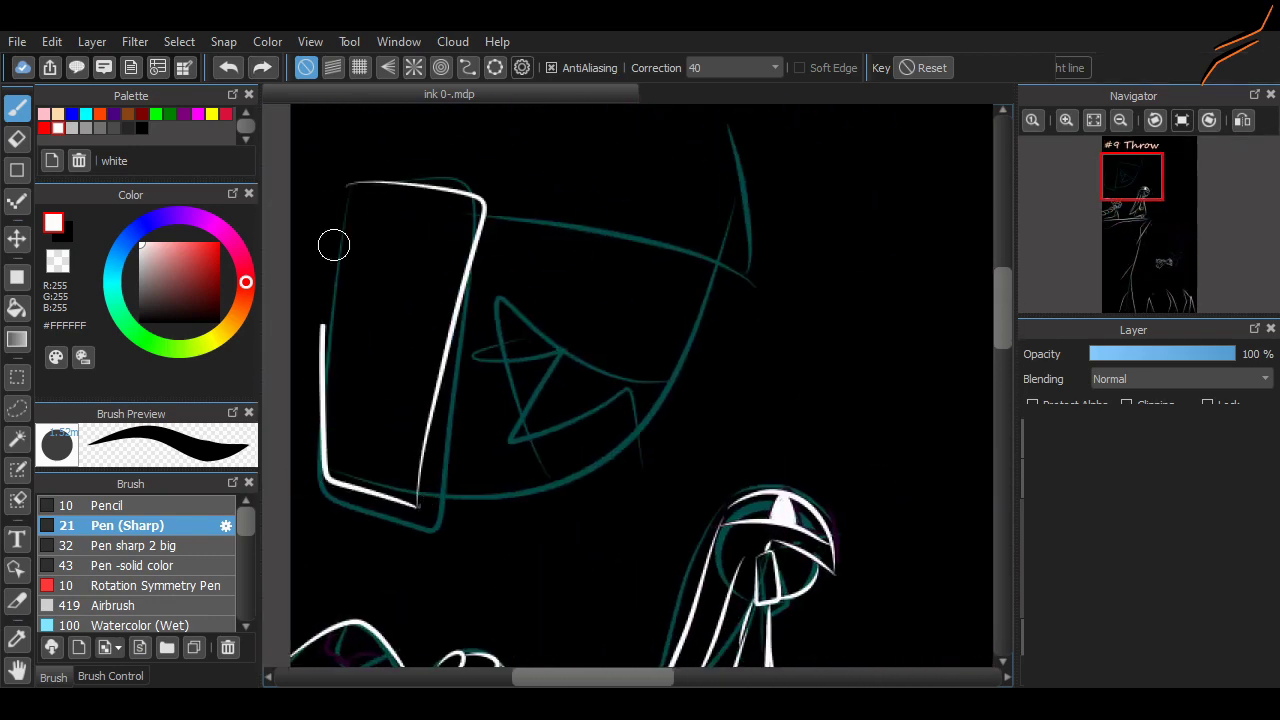
pyautogui.hotkey('ctrl', 'z')
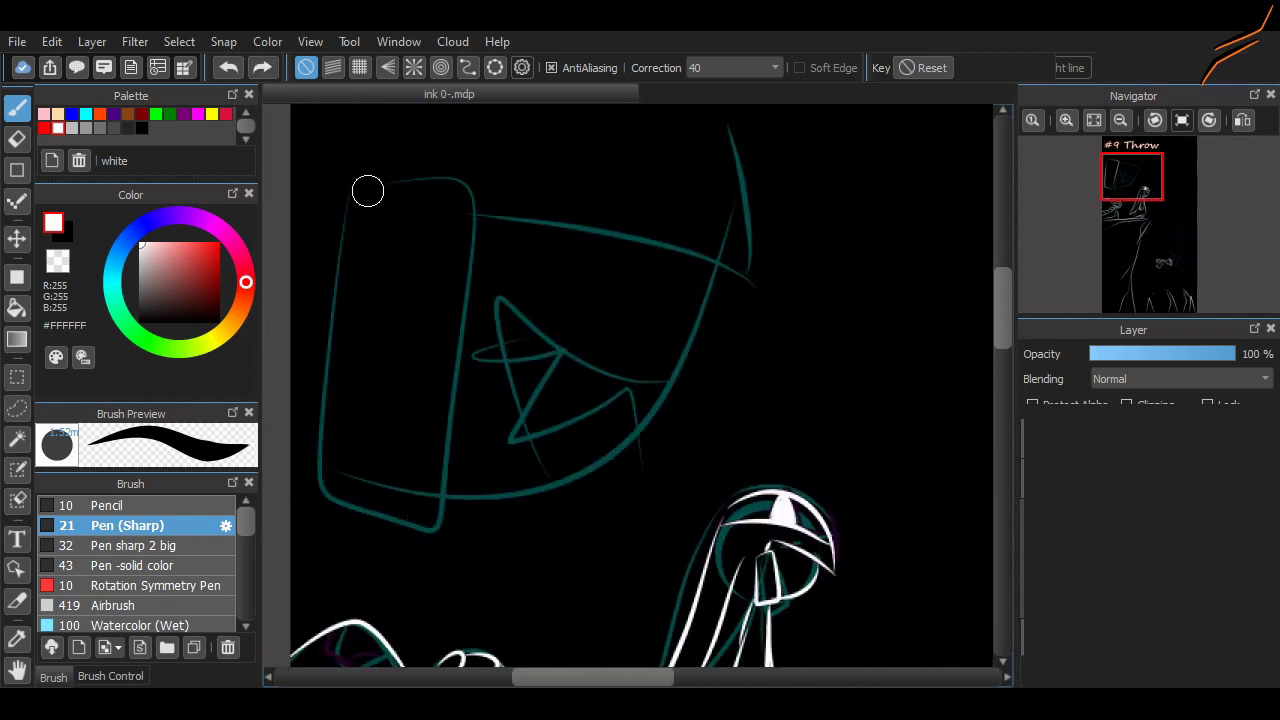
pyautogui.hotkey('ctrl', 'y')
pyautogui.hotkey('ctrl', 'z')
pyautogui.hotkey('ctrl', 'y')
pyautogui.moveTo(369, 183)
pyautogui.mouseDown()
pyautogui.moveTo(385, 370)
pyautogui.moveTo(333, 473)
pyautogui.mouseUp()
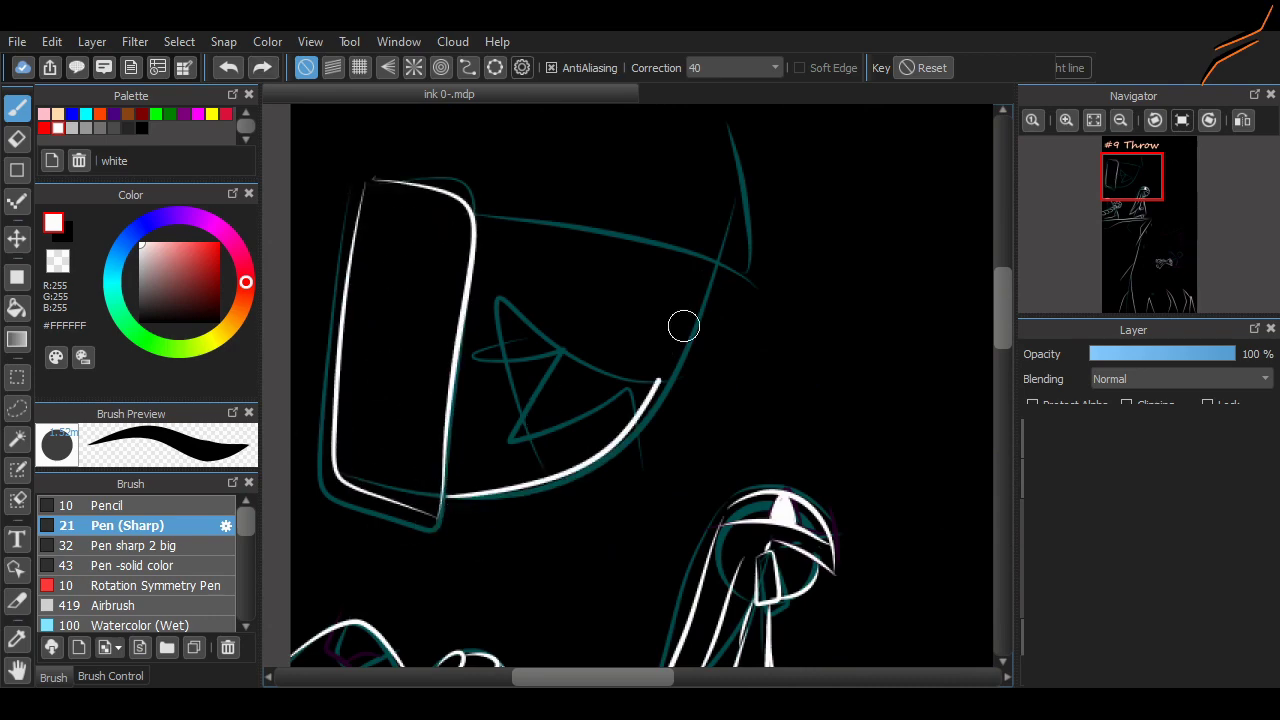
# - Ink the face close-up's curved brow line, the outer arc and short line above it, and the cheek and jaw curve
pyautogui.moveTo(471, 226); pyautogui.dragTo(738, 322)
pyautogui.scroll(3, 985, 307)
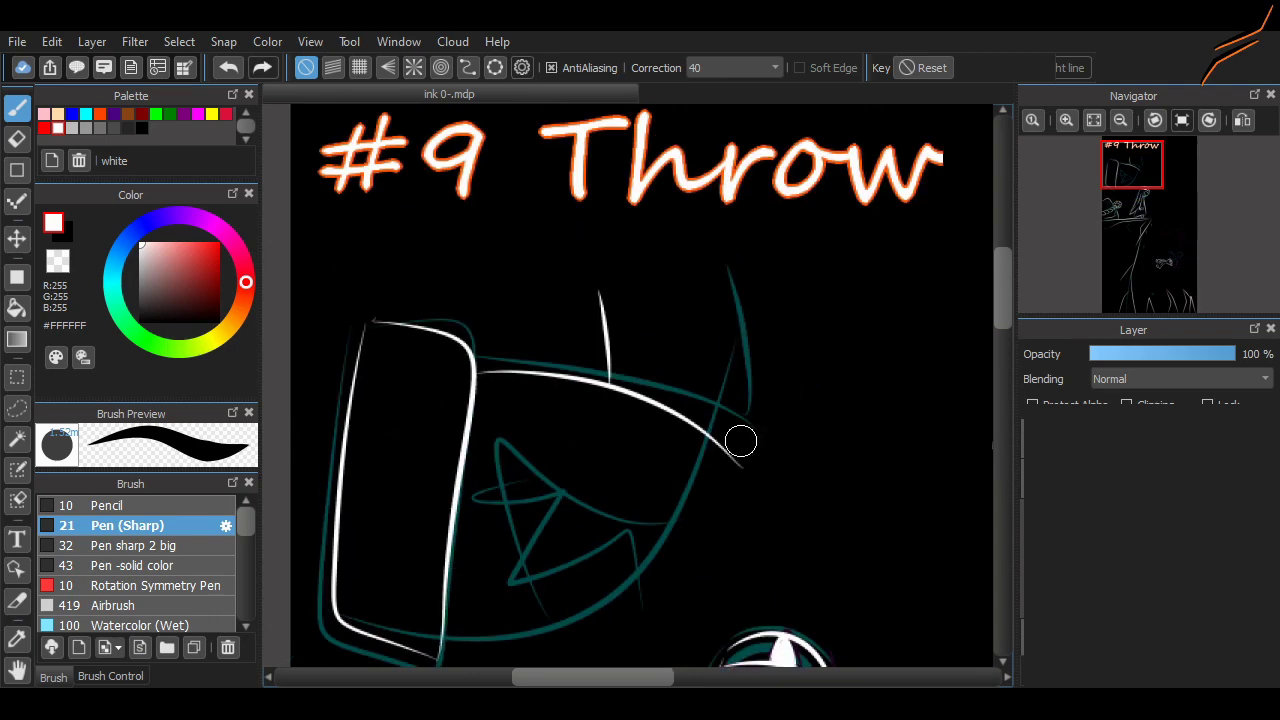
pyautogui.moveTo(745, 470)
pyautogui.mouseDown()
pyautogui.moveTo(724, 230)
pyautogui.moveTo(668, 365)
pyautogui.moveTo(440, 465)
pyautogui.mouseUp()
pyautogui.scroll(-4, 563, 375)
pyautogui.moveTo(540, 463); pyautogui.dragTo(518, 393)
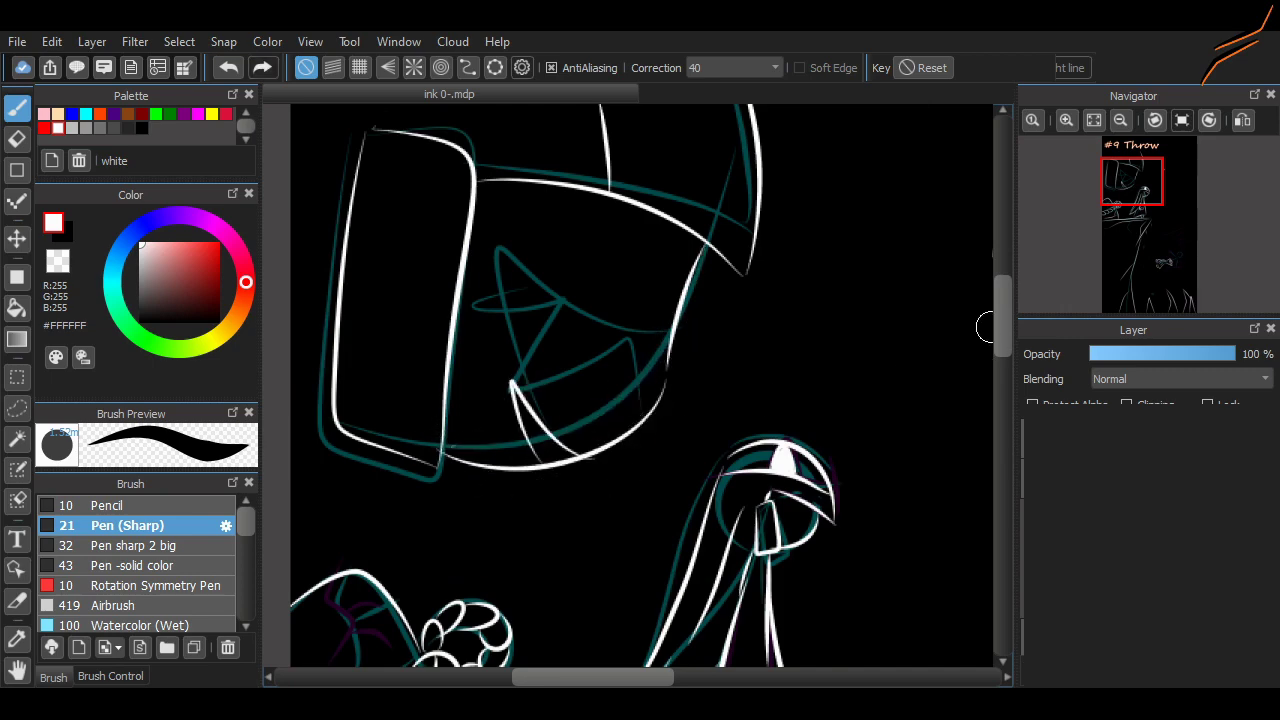
pyautogui.scroll(2, 985, 327)
pyautogui.hotkey('ctrl', 'z')
# - Ink the falling figure's hanging sleeve with its rounded hand, plus the torso lines running from the waist to the shoulder
pyautogui.scroll(-8, 615, 388)
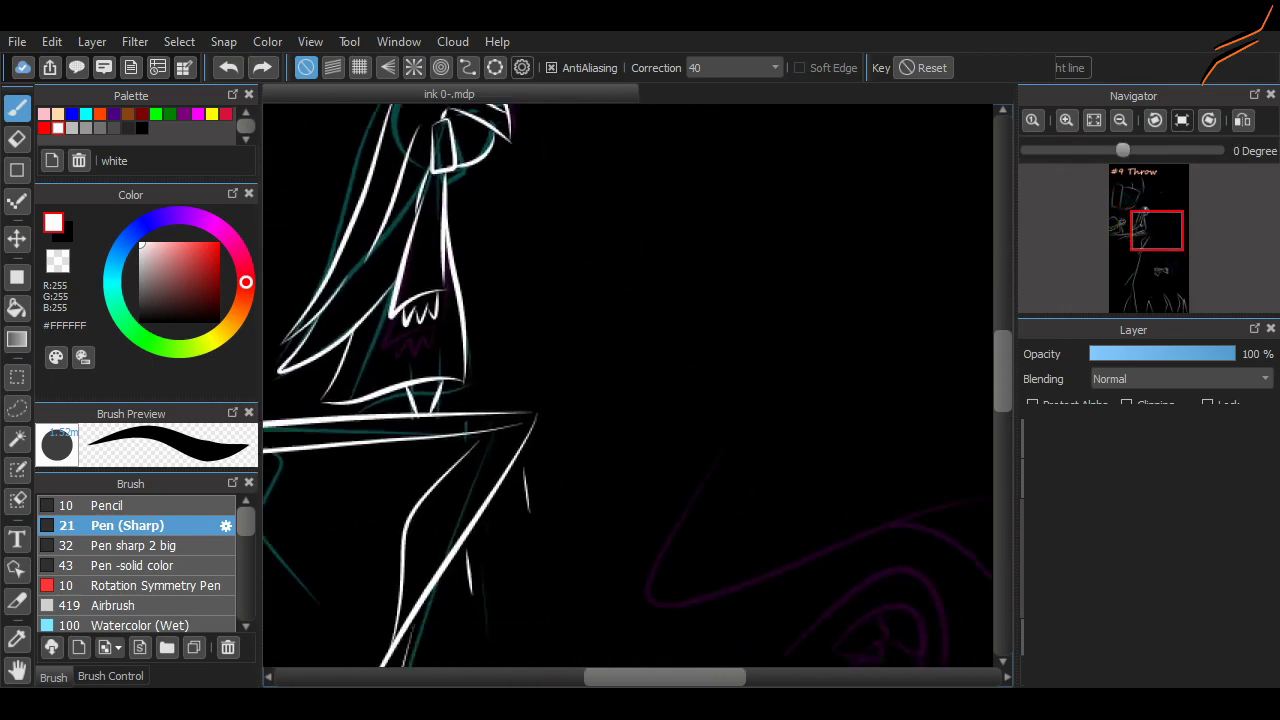
pyautogui.hscroll(5, 700, 340)
pyautogui.moveTo(731, 286)
pyautogui.mouseDown()
pyautogui.moveTo(674, 502)
pyautogui.moveTo(805, 296)
pyautogui.mouseUp()
pyautogui.moveTo(717, 490); pyautogui.dragTo(767, 483)
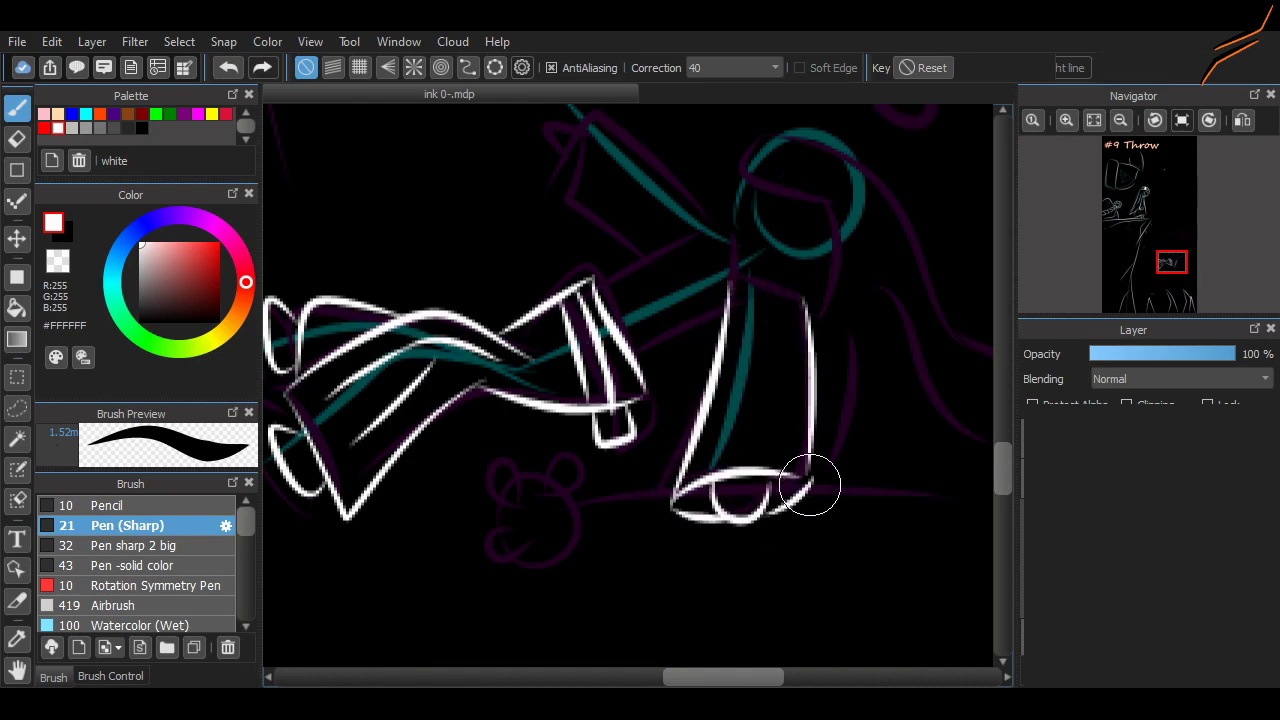
pyautogui.moveTo(600, 276)
pyautogui.mouseDown()
pyautogui.moveTo(680, 240)
pyautogui.moveTo(645, 345)
pyautogui.mouseUp()
pyautogui.scroll(3, 971, 371)
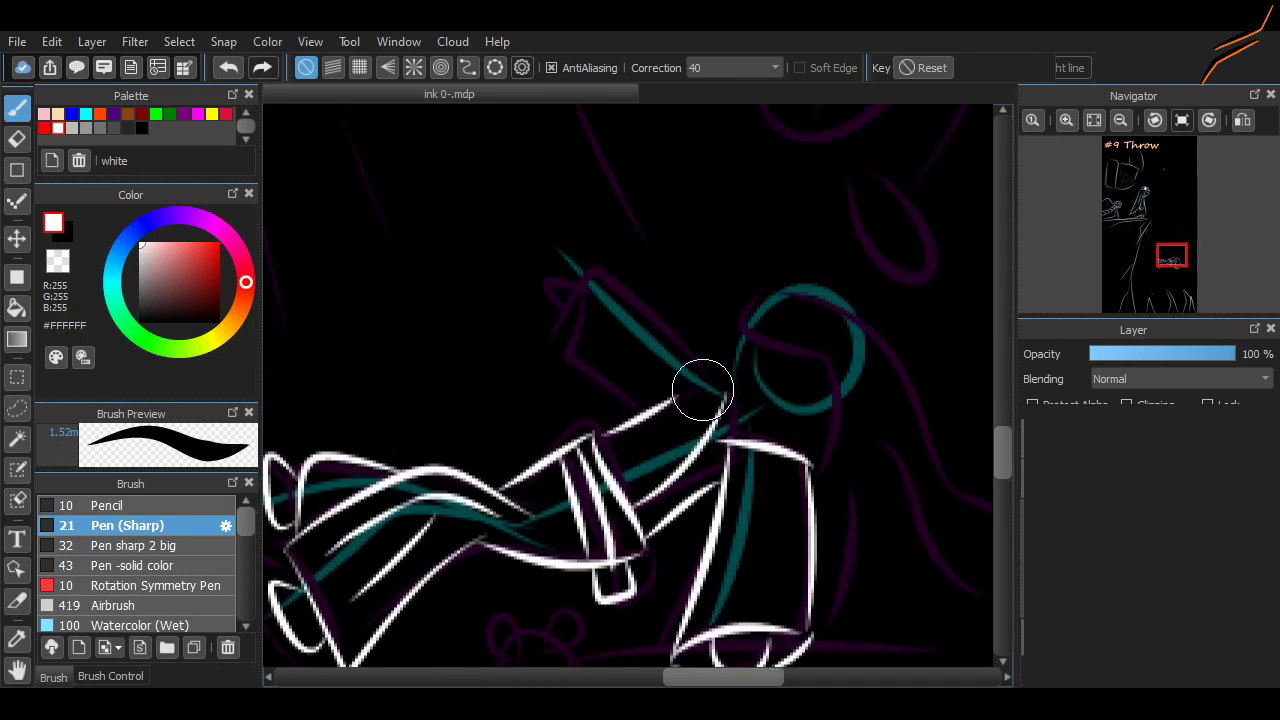
# - Ink the falling figure's raised arm with its open sleeve cuff and small hand
pyautogui.moveTo(705, 380)
pyautogui.mouseDown()
pyautogui.moveTo(600, 285)
pyautogui.moveTo(572, 350)
pyautogui.mouseUp()
pyautogui.hotkey('ctrl', 'z')
pyautogui.hotkey('ctrl', 'z')
pyautogui.moveTo(714, 386)
pyautogui.mouseDown()
pyautogui.moveTo(598, 266)
pyautogui.moveTo(580, 316)
pyautogui.mouseUp()
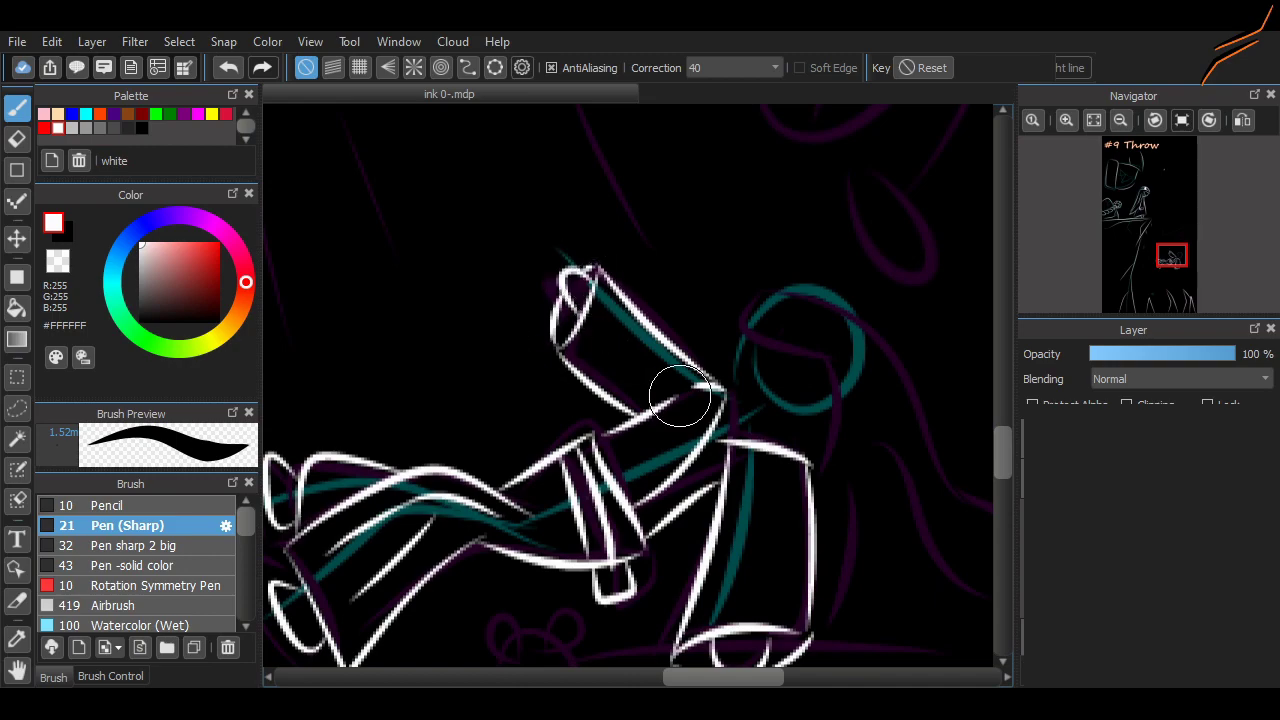
# - Ink the falling figure's fringe, narrow side lock and rounded head outline, with a long hair strand trailing down behind
pyautogui.moveTo(818, 470); pyautogui.dragTo(418, 470)
pyautogui.scroll(3, 594, 220)
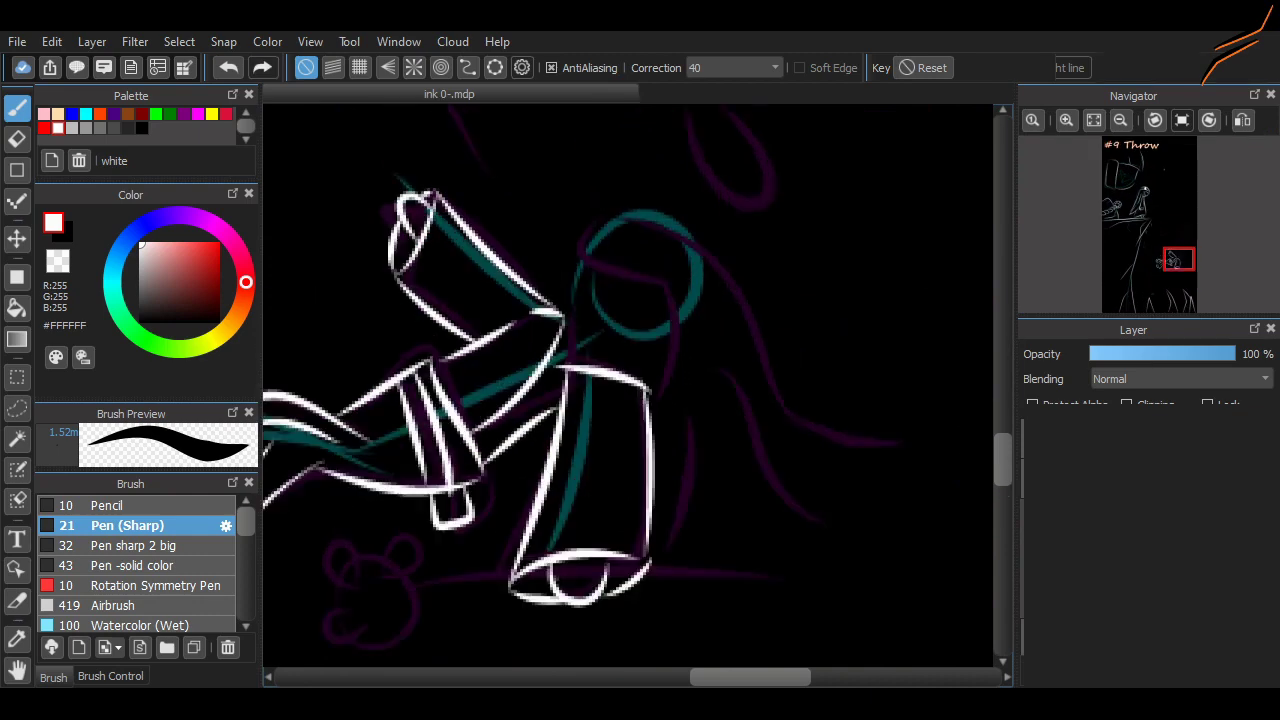
pyautogui.moveTo(606, 208); pyautogui.dragTo(711, 401)
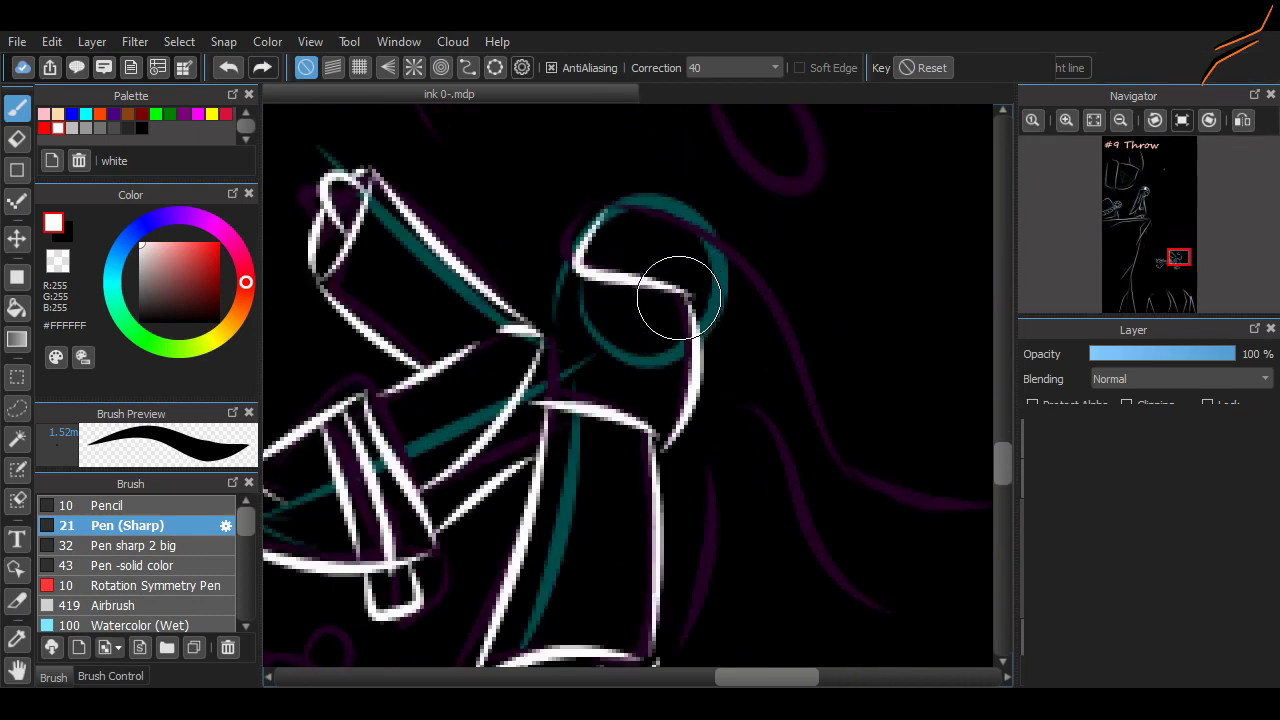
pyautogui.moveTo(574, 248)
pyautogui.mouseDown()
pyautogui.moveTo(757, 277)
pyautogui.moveTo(955, 540)
pyautogui.mouseUp()
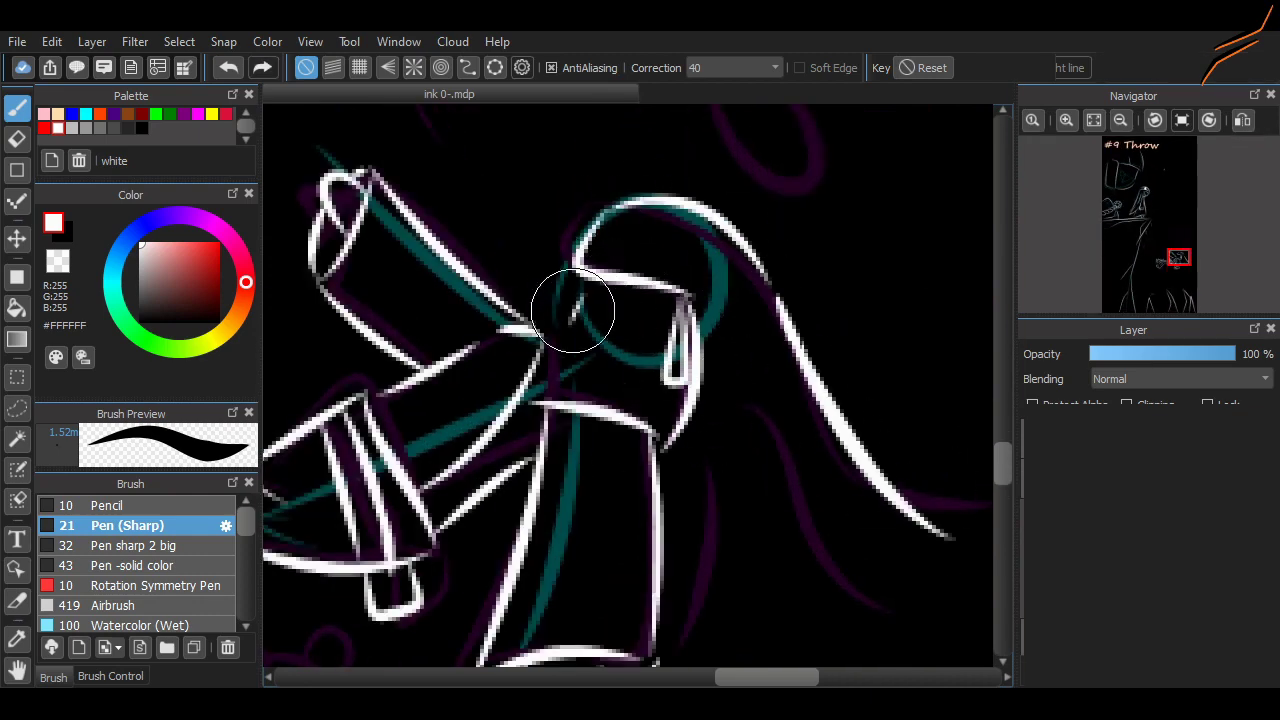
# - Ink the falling figure's face edge, chin and neck, redoing the first face lines
pyautogui.moveTo(588, 282)
pyautogui.mouseDown()
pyautogui.moveTo(562, 350)
pyautogui.moveTo(588, 360)
pyautogui.mouseUp()
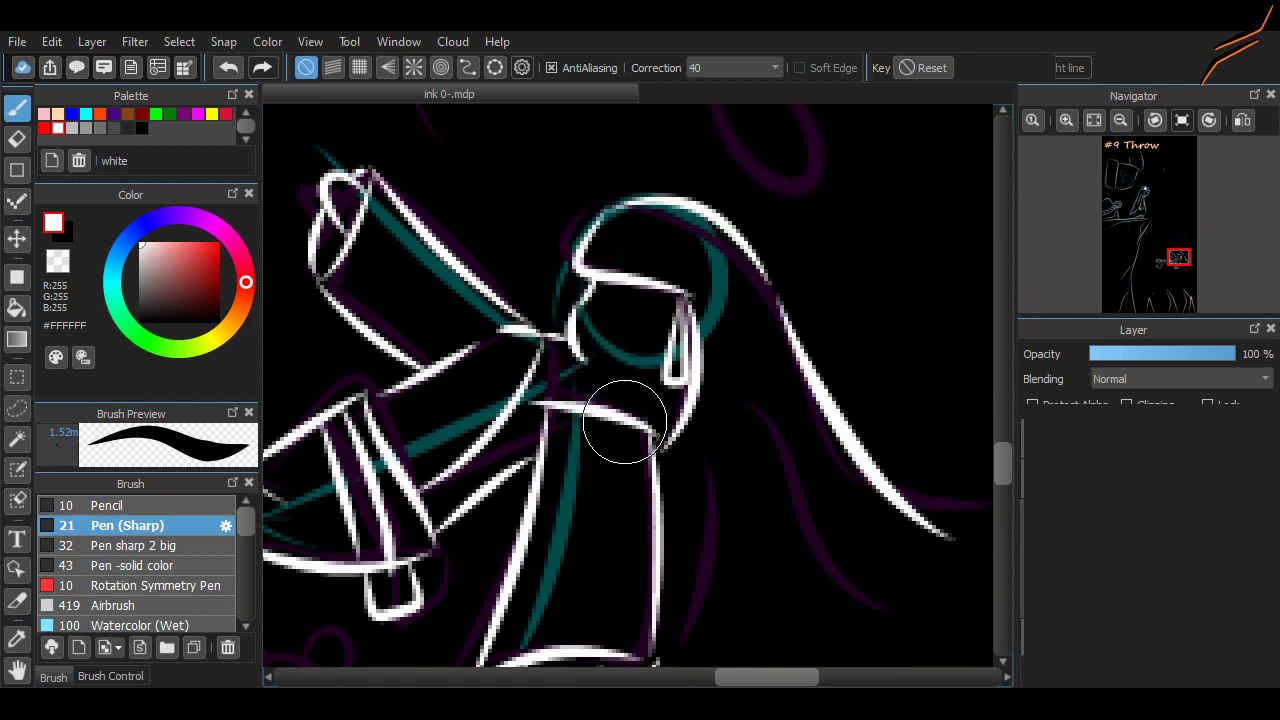
pyautogui.hotkey('ctrl', 'z')
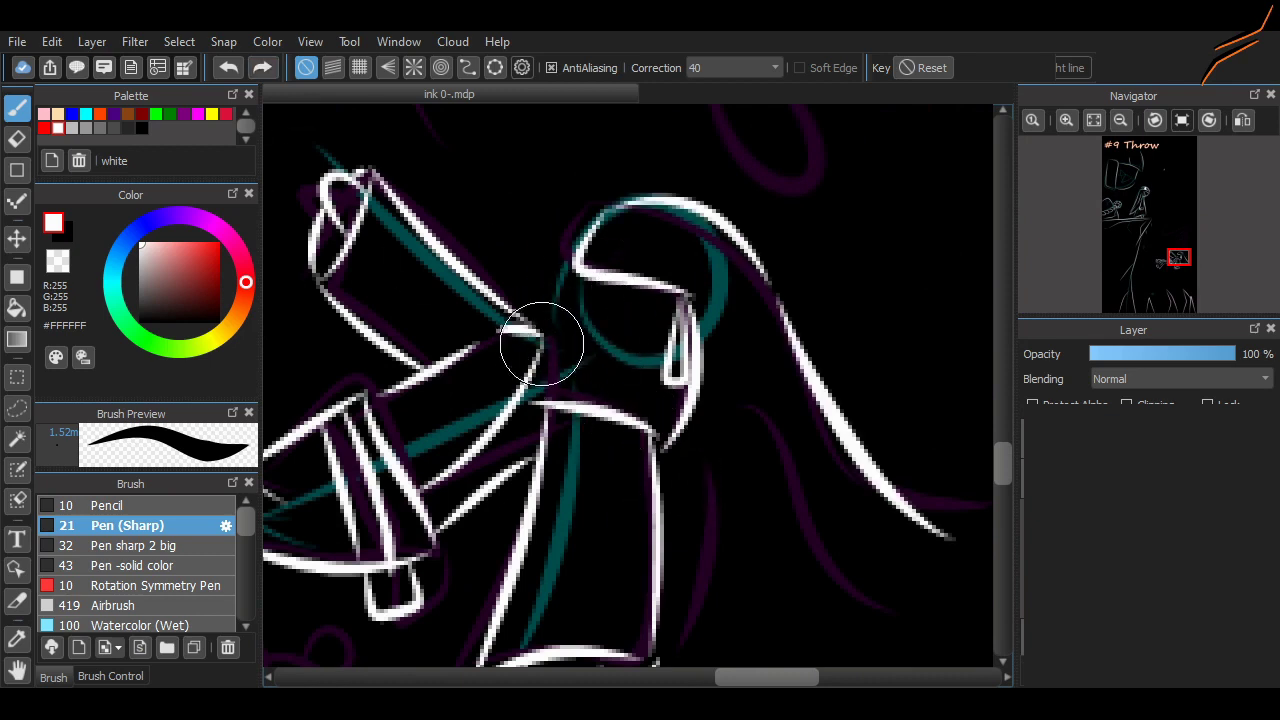
pyautogui.moveTo(541, 343); pyautogui.dragTo(709, 400)
# - Ink the jagged pointed tips of the falling figure's hair behind the hanging sleeve
pyautogui.scroll(-3, 773, 517)
pyautogui.hscroll(3, 773, 517)
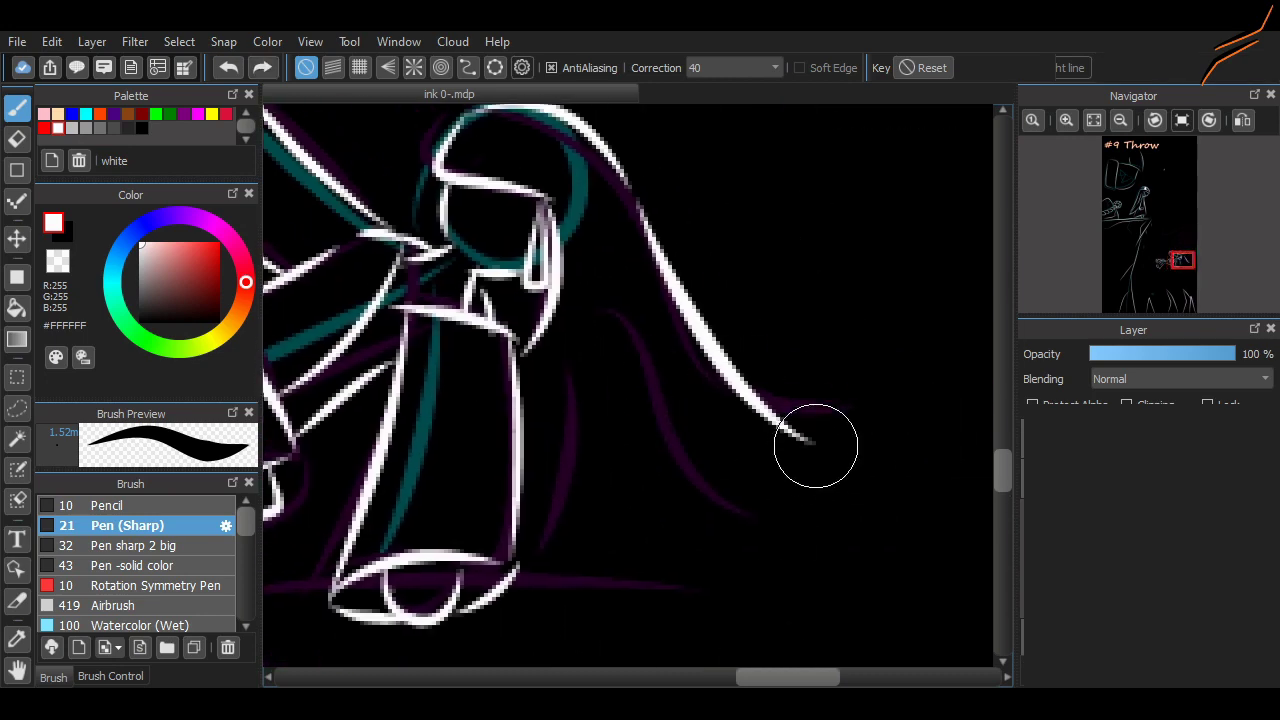
pyautogui.moveTo(816, 445); pyautogui.dragTo(670, 412)
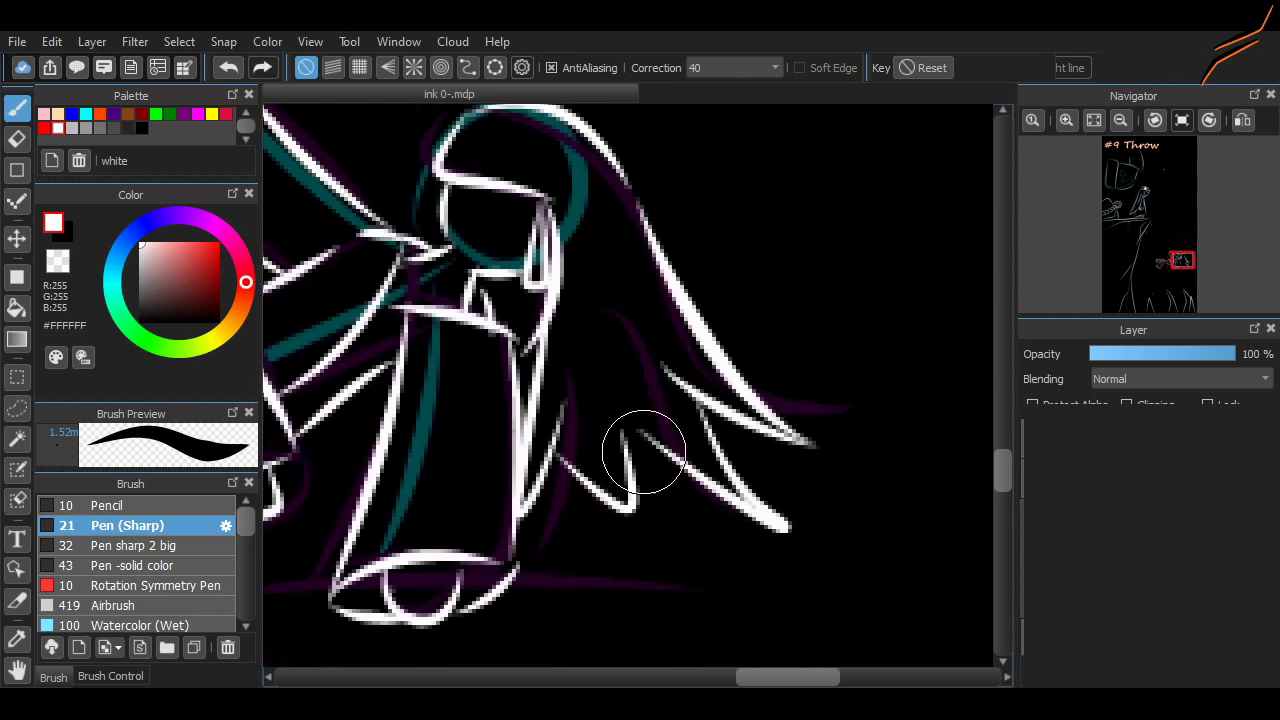
# - Ink the large eye's curved upper lid above the falling figure and the arc over its outer corner
pyautogui.scroll(-2, 614, 471)
pyautogui.scroll(5, 614, 471)
pyautogui.scroll(-3, 614, 471)
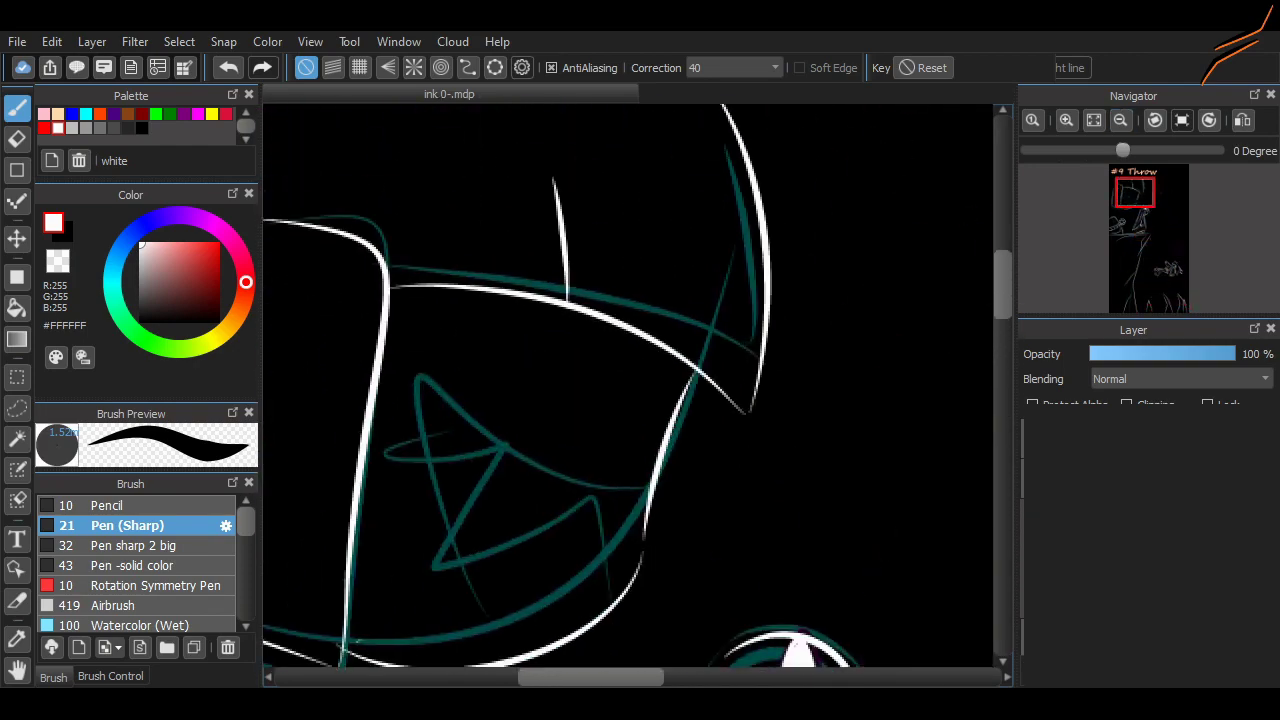
pyautogui.scroll(5, 480, 434)
pyautogui.moveTo(490, 437)
pyautogui.mouseDown()
pyautogui.moveTo(685, 313)
pyautogui.moveTo(660, 538)
pyautogui.mouseUp()
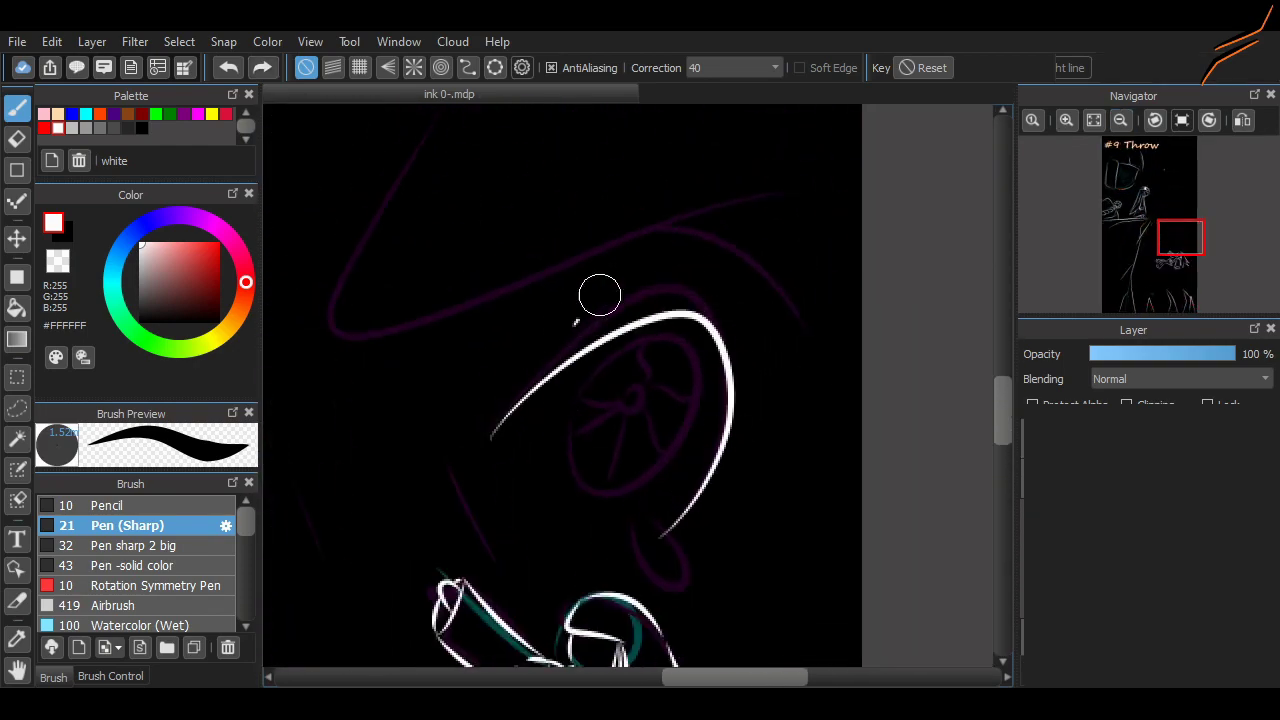
pyautogui.moveTo(597, 291); pyautogui.dragTo(780, 345)
# - Ink the crease lines above and beside the large eye's lid, plus the oval iris outline
pyautogui.moveTo(548, 342); pyautogui.dragTo(555, 300)
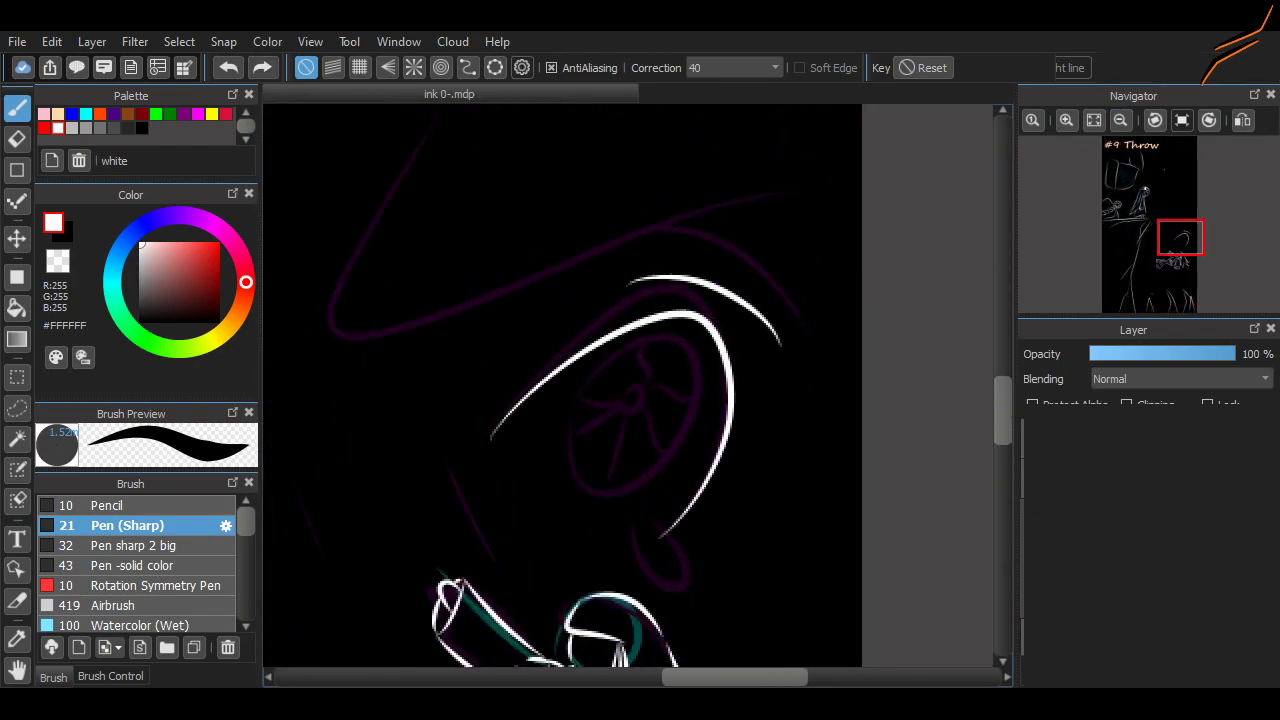
pyautogui.click(525, 228)
pyautogui.hotkey('ctrl', 'z')
pyautogui.moveTo(537, 365); pyautogui.dragTo(655, 300)
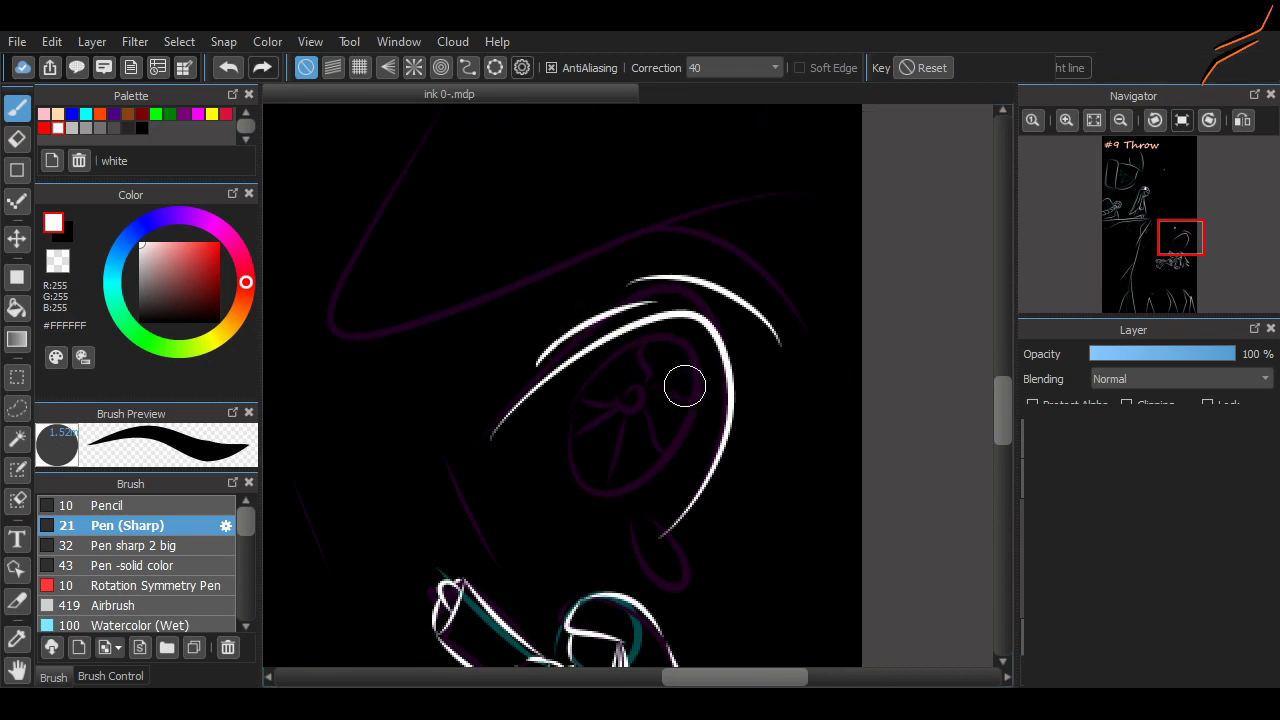
pyautogui.hotkey('ctrl', 'z')
pyautogui.moveTo(760, 378); pyautogui.dragTo(718, 512)
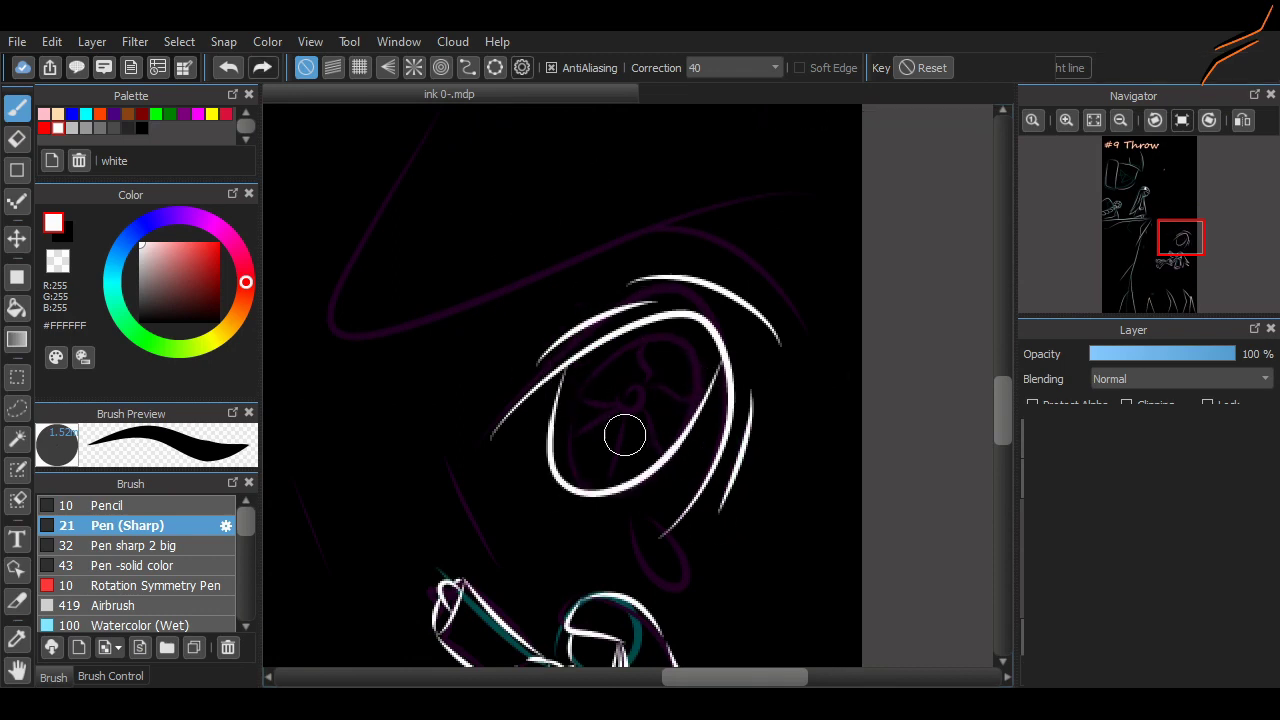
pyautogui.moveTo(560, 370); pyautogui.dragTo(720, 365)
# - Ink the hair sweeping over the large eye, with a long side strand and a tapered lock hanging from a small ring
pyautogui.moveTo(1016, 400); pyautogui.dragTo(1028, 400)
pyautogui.moveTo(490, 195)
pyautogui.mouseDown()
pyautogui.moveTo(814, 420)
pyautogui.moveTo(835, 624)
pyautogui.mouseUp()
pyautogui.scroll(-2, 997, 405)
pyautogui.moveTo(774, 163); pyautogui.dragTo(729, 474)
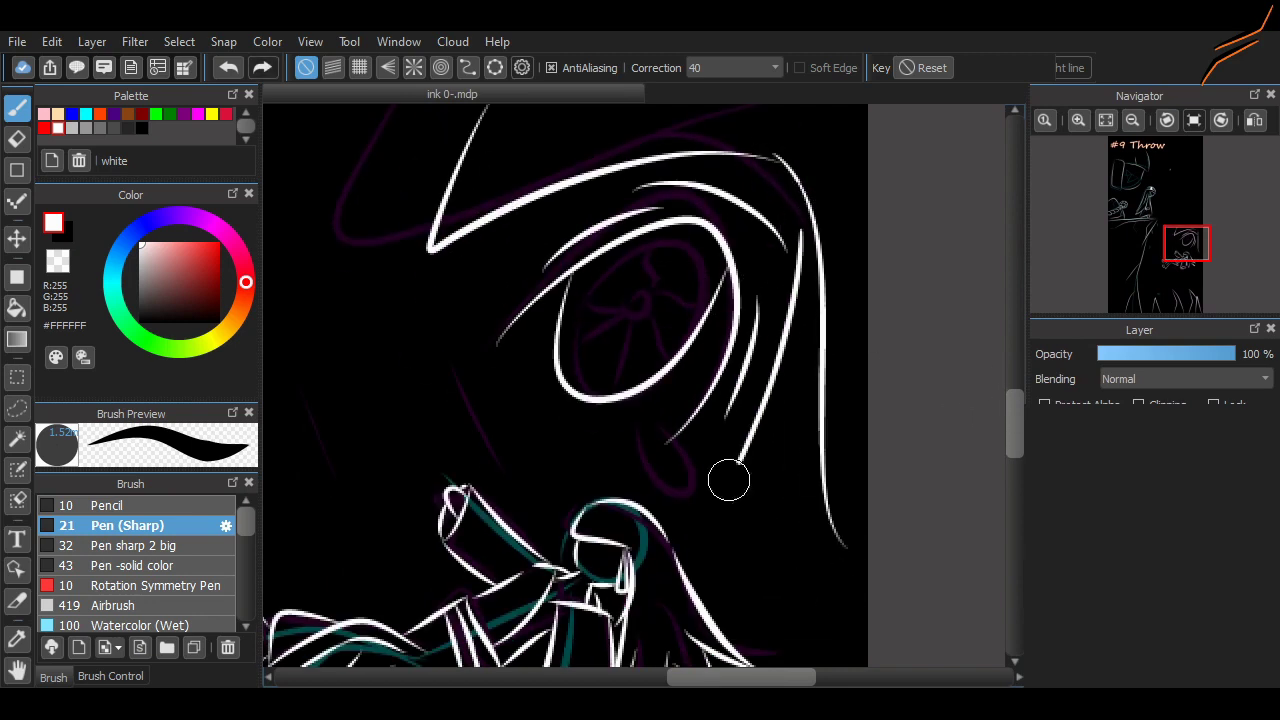
pyautogui.moveTo(810, 215); pyautogui.dragTo(808, 232)
pyautogui.scroll(-2, 720, 320)
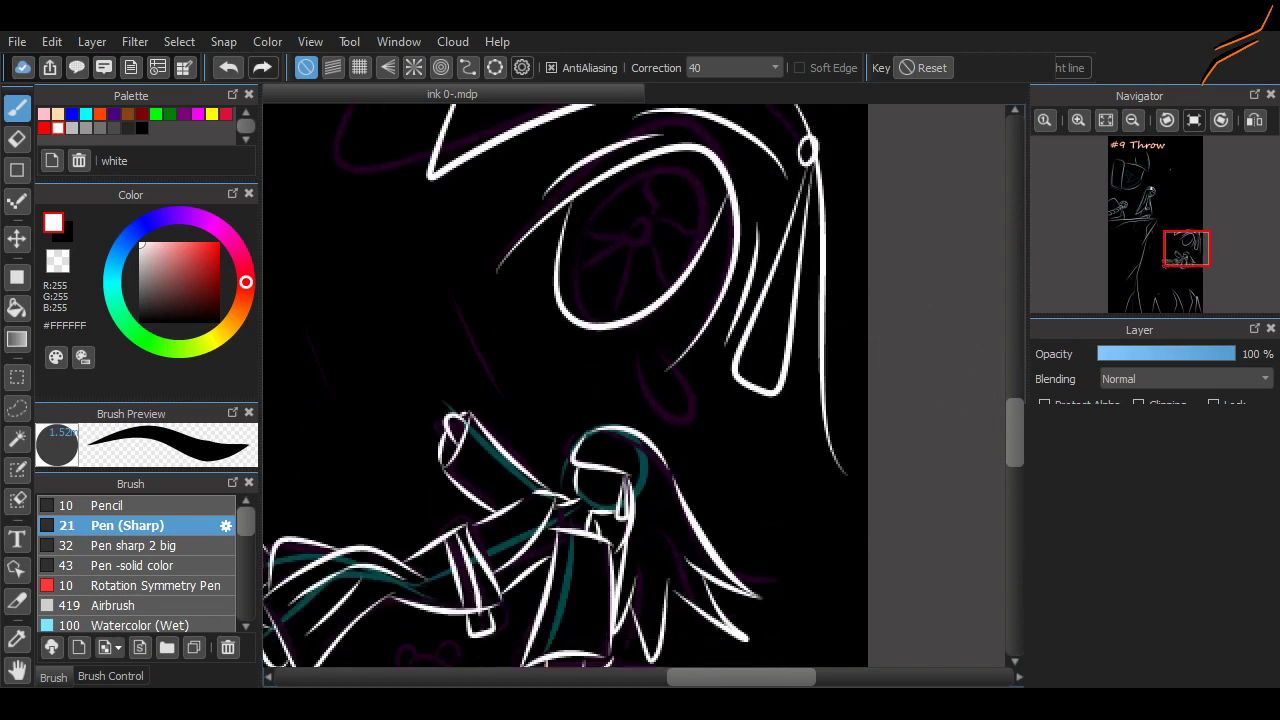
# - Ink the large eye's lower lid and a teardrop hanging from its lower corner, replacing the trial strokes
pyautogui.scroll(3, 639, 408)
pyautogui.scroll(-4, 645, 176)
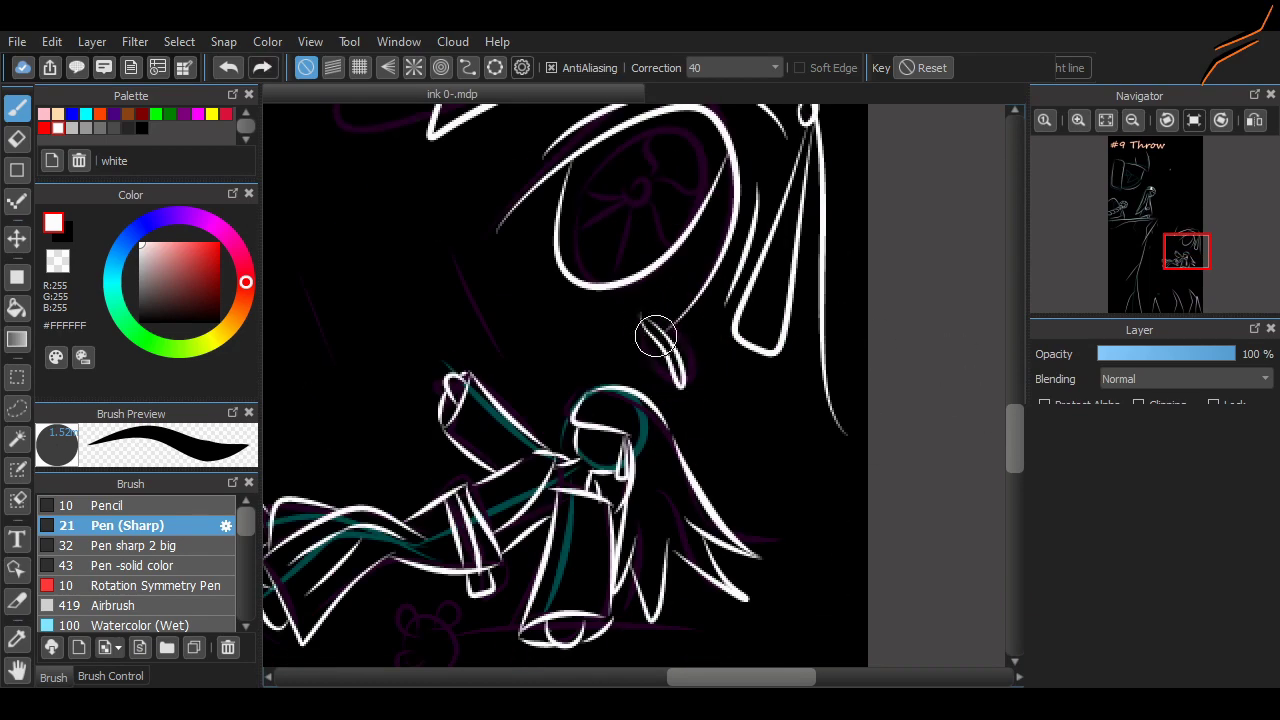
pyautogui.hotkey('ctrl', 'z')
pyautogui.moveTo(638, 316); pyautogui.dragTo(670, 336)
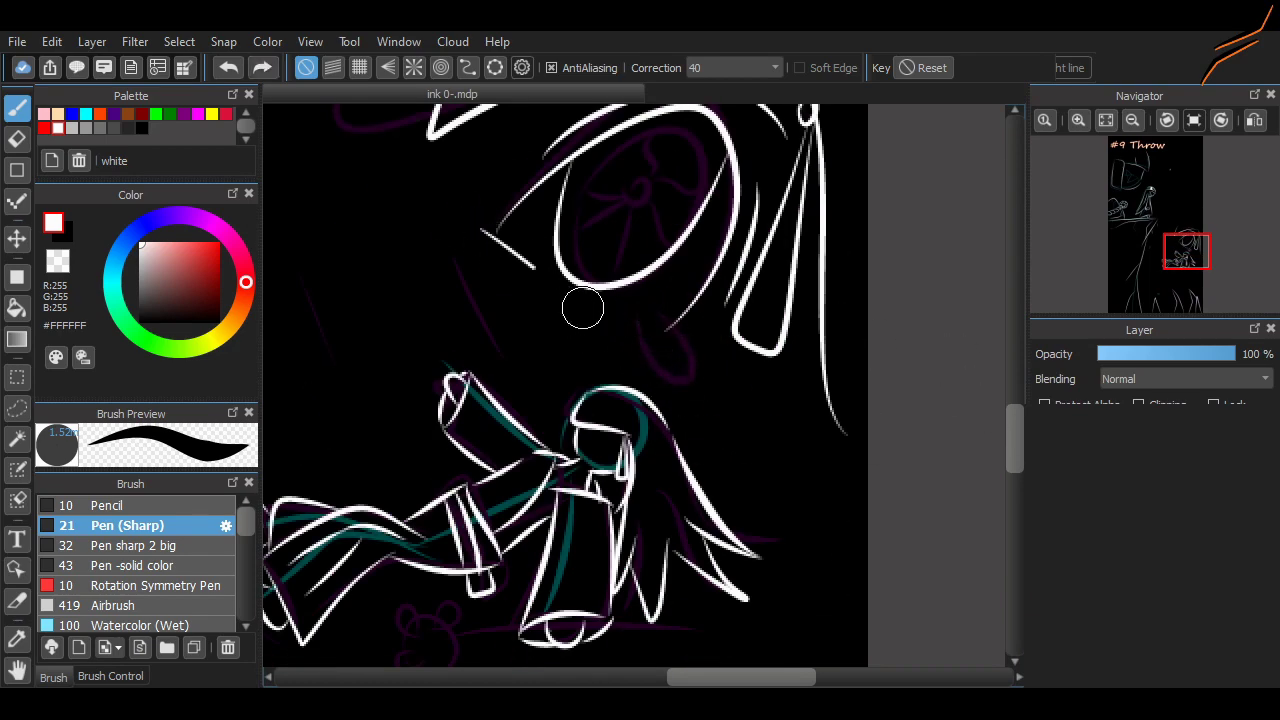
pyautogui.hotkey('ctrl', 'z')
pyautogui.moveTo(488, 237); pyautogui.dragTo(663, 347)
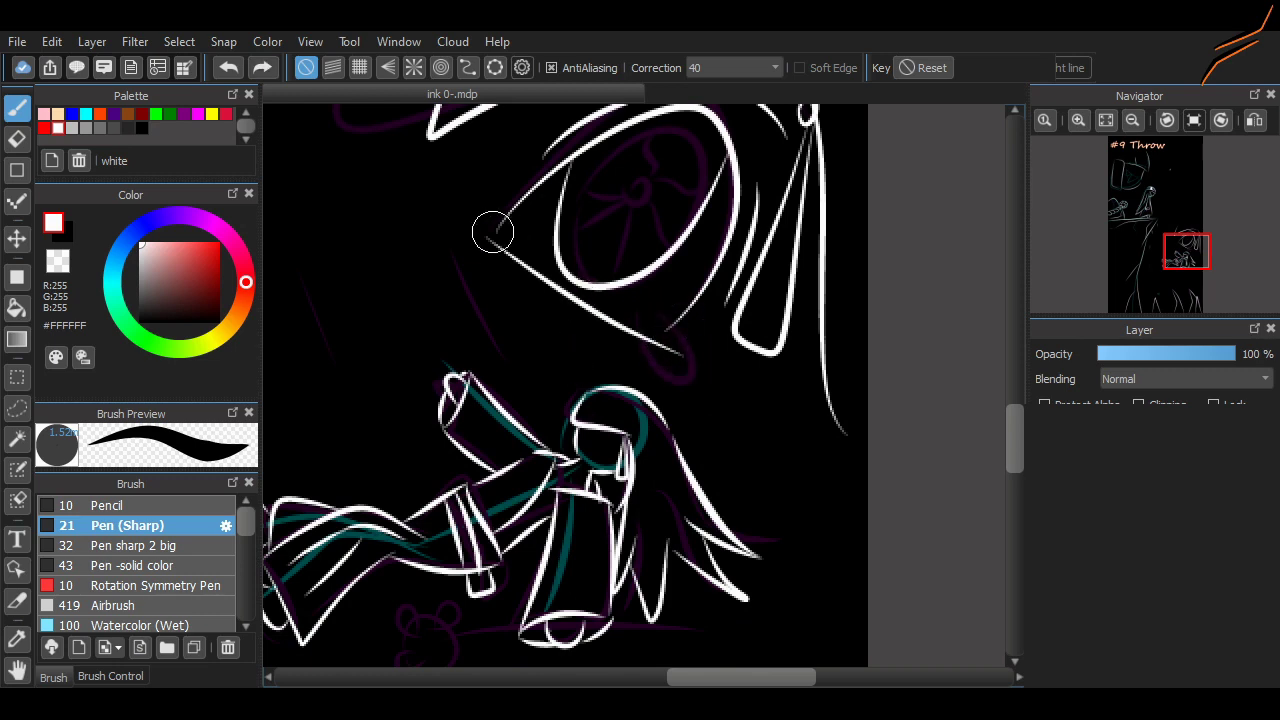
pyautogui.moveTo(490, 224); pyautogui.dragTo(666, 334)
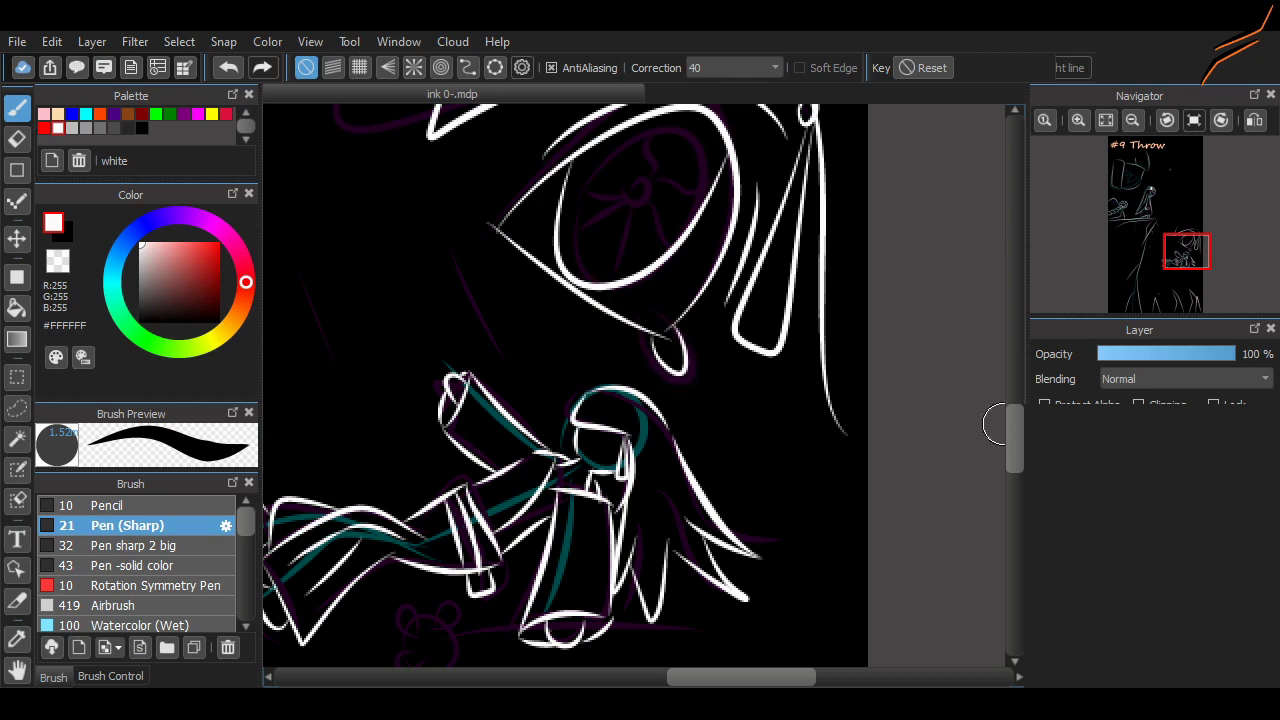
# - Select and remove the stray white speck in the empty area beyond the cliff figure's head, and clear the selection
pyautogui.scroll(1, 466, 374)
pyautogui.scroll(-4, 670, 398)
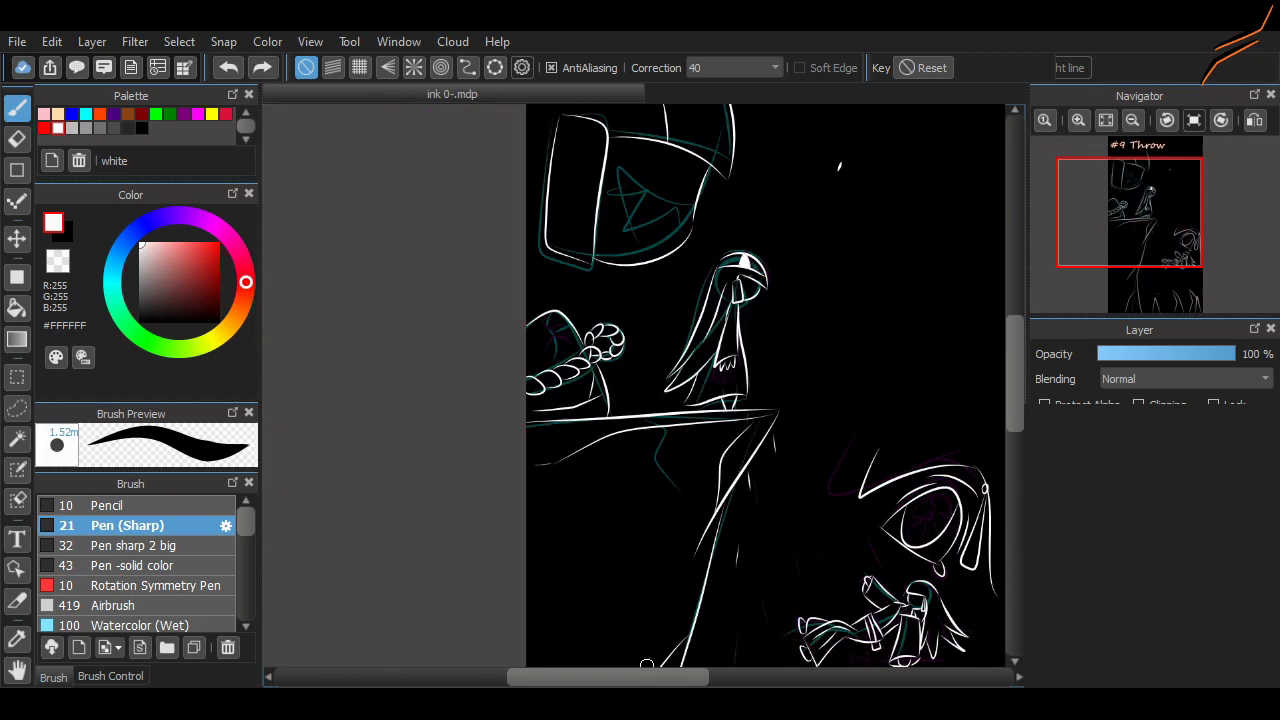
pyautogui.scroll(2, 646, 665)
pyautogui.press('m')
pyautogui.moveTo(834, 136); pyautogui.dragTo(902, 204)
pyautogui.press('v')
pyautogui.hotkey('ctrl', 'd')
pyautogui.scroll(-2, 640, 390)
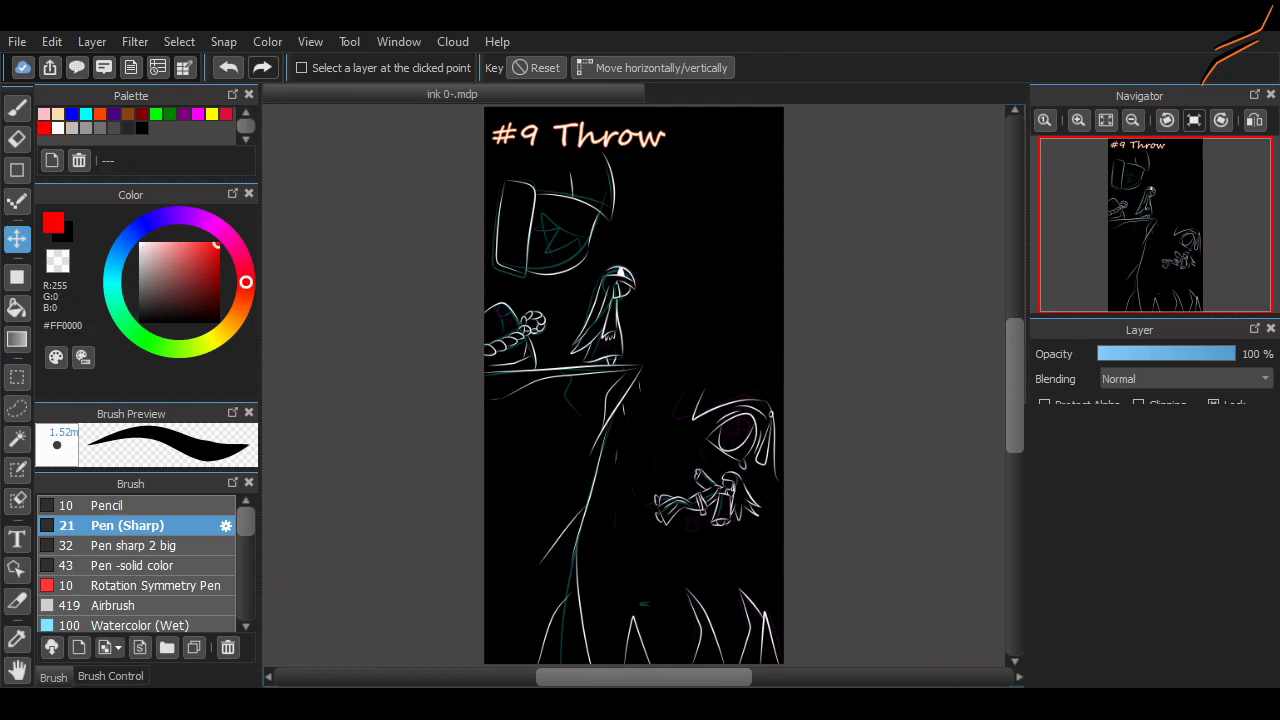
# - Draw a red narrow triangle with cross lines inside the rounded close-up shape, and erase its ends past the white lower outline
pyautogui.scroll(4, 553, 221)
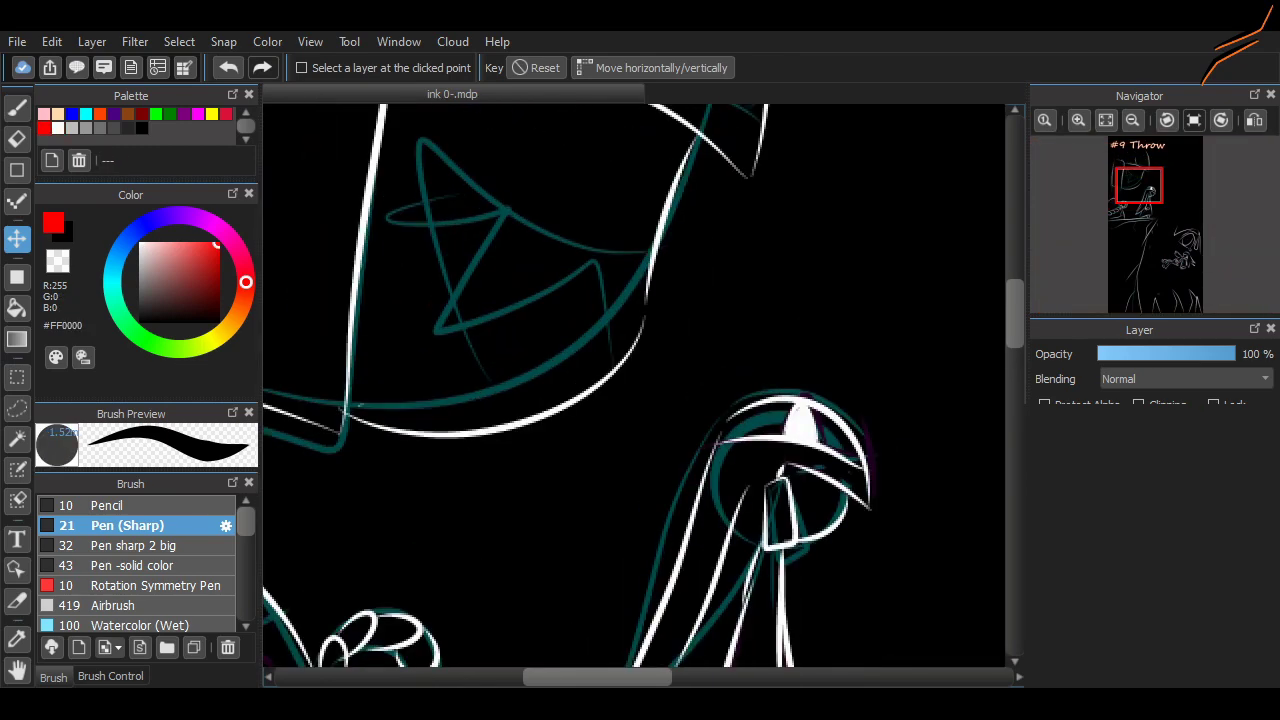
pyautogui.press('b')
pyautogui.moveTo(456, 293)
pyautogui.mouseDown()
pyautogui.moveTo(600, 415)
pyautogui.moveTo(515, 460)
pyautogui.mouseUp()
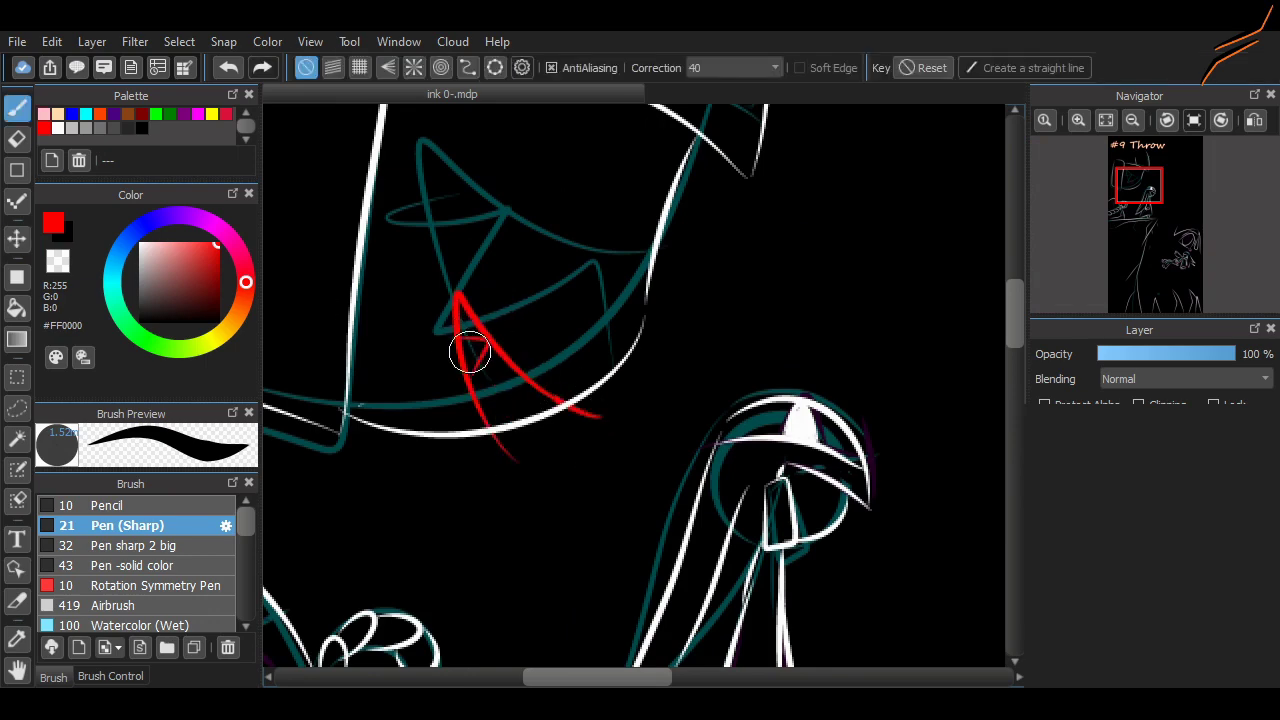
pyautogui.press('e')
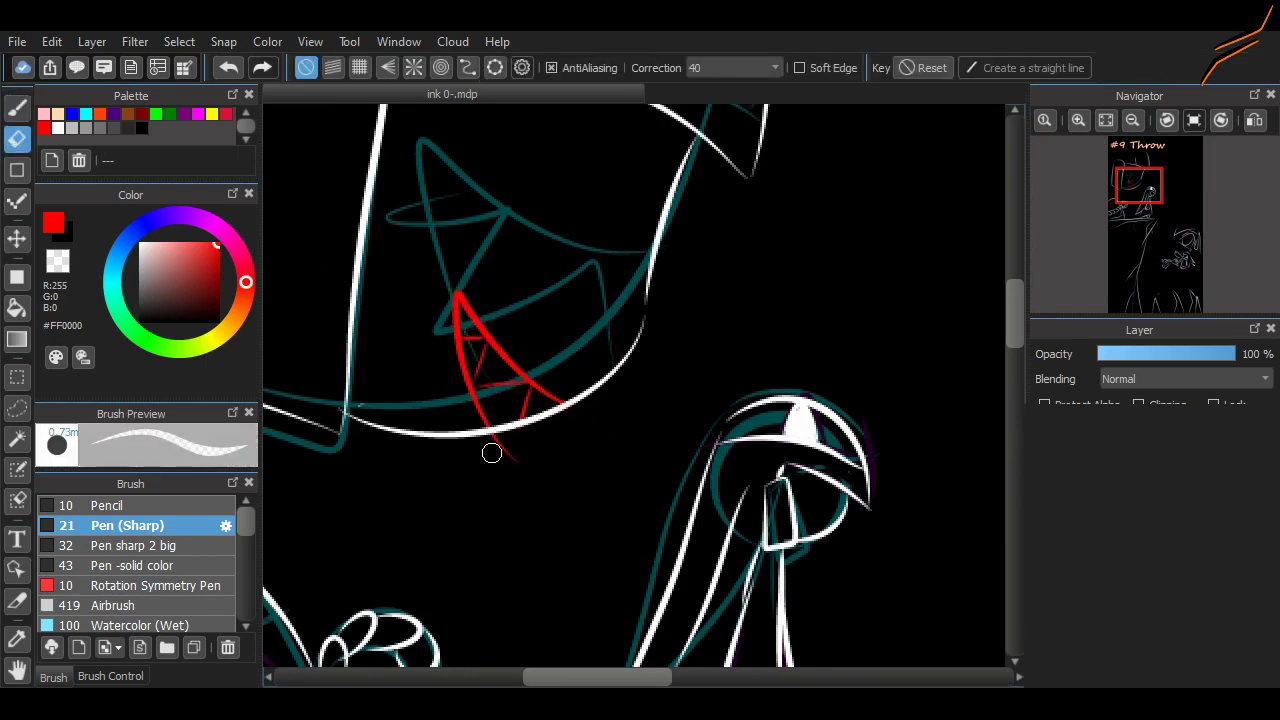
# - Draw a large red 9 with a small inner ring and a tapered tail inside the tall close-up panel
pyautogui.press('b')
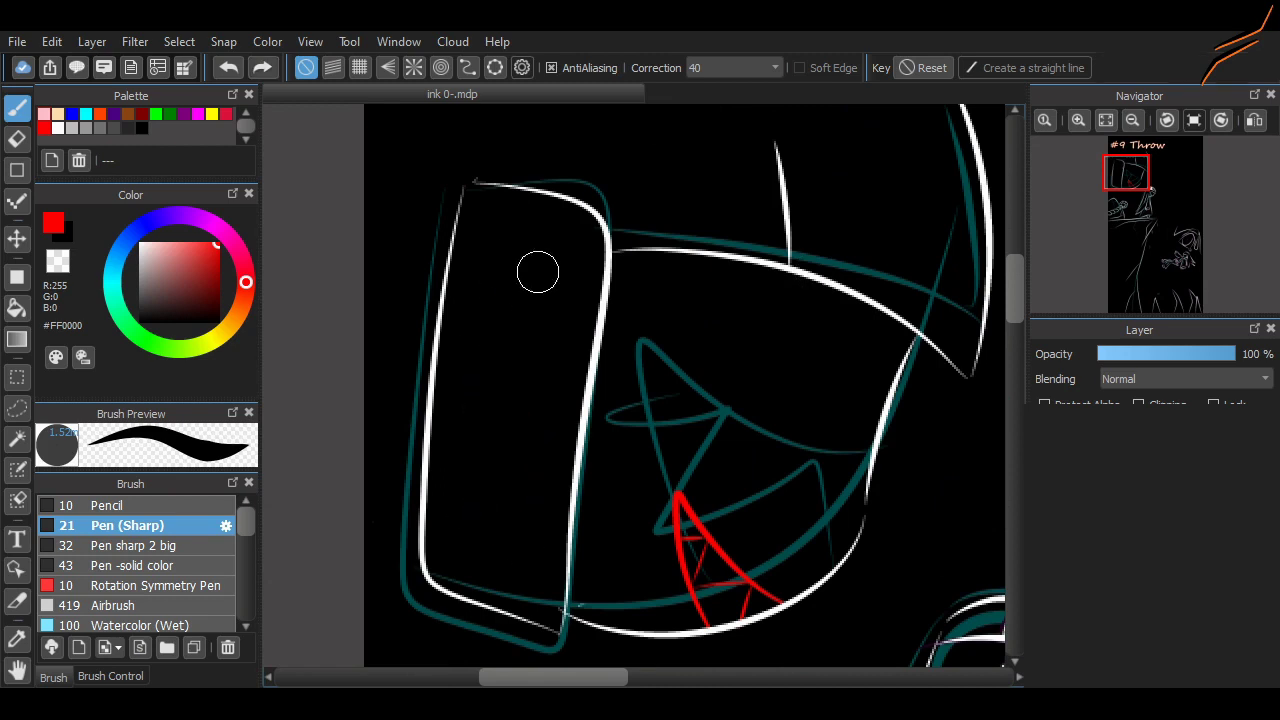
pyautogui.moveTo(540, 355)
pyautogui.mouseDown()
pyautogui.moveTo(472, 341)
pyautogui.moveTo(486, 523)
pyautogui.mouseUp()
pyautogui.moveTo(525, 445); pyautogui.dragTo(523, 380)
pyautogui.moveTo(488, 513); pyautogui.dragTo(483, 540)
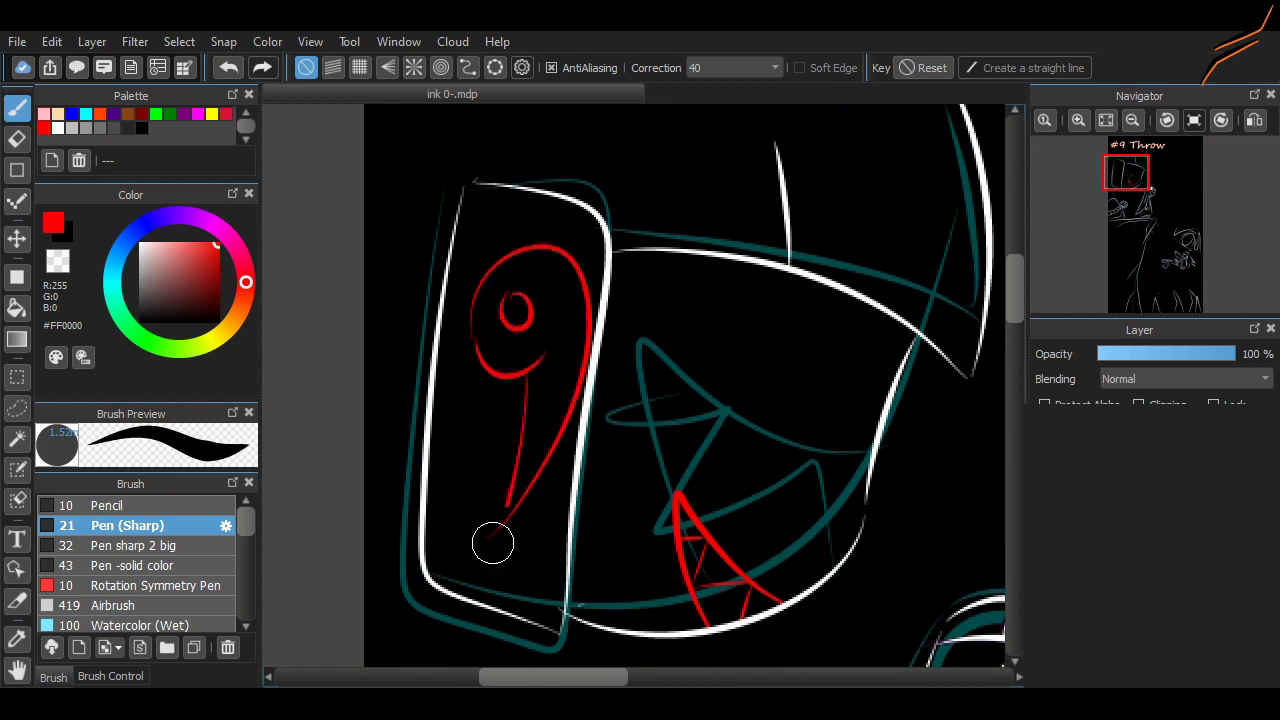
pyautogui.hotkey('ctrl', 'z')
pyautogui.hotkey('ctrl', 'y')
pyautogui.hotkey('ctrl', 'z')
pyautogui.hotkey('ctrl', 'y')
# - Select the red 9 with a rectangle, shift it slightly within the tall panel, and clear the selection
pyautogui.press('m')
pyautogui.moveTo(429, 200); pyautogui.dragTo(614, 571)
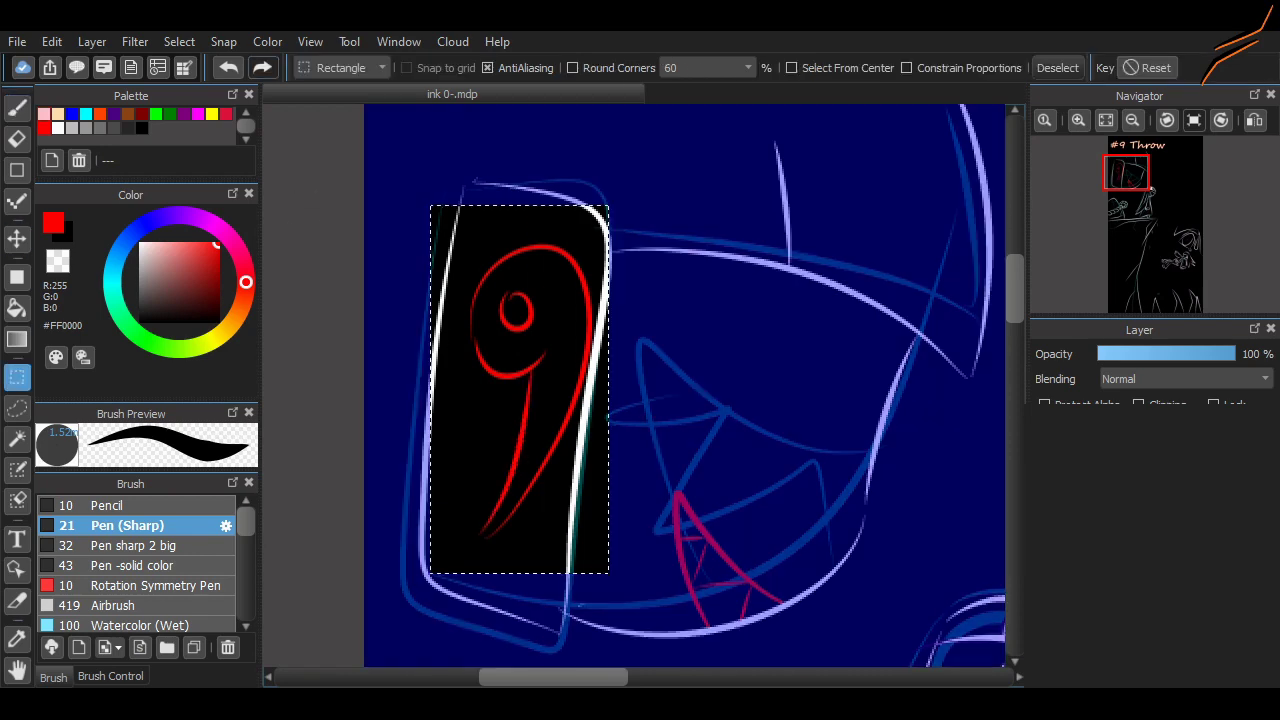
pyautogui.press('v')
pyautogui.moveTo(520, 385); pyautogui.dragTo(506, 399)
pyautogui.press('m')
pyautogui.hotkey('ctrl', 'd')
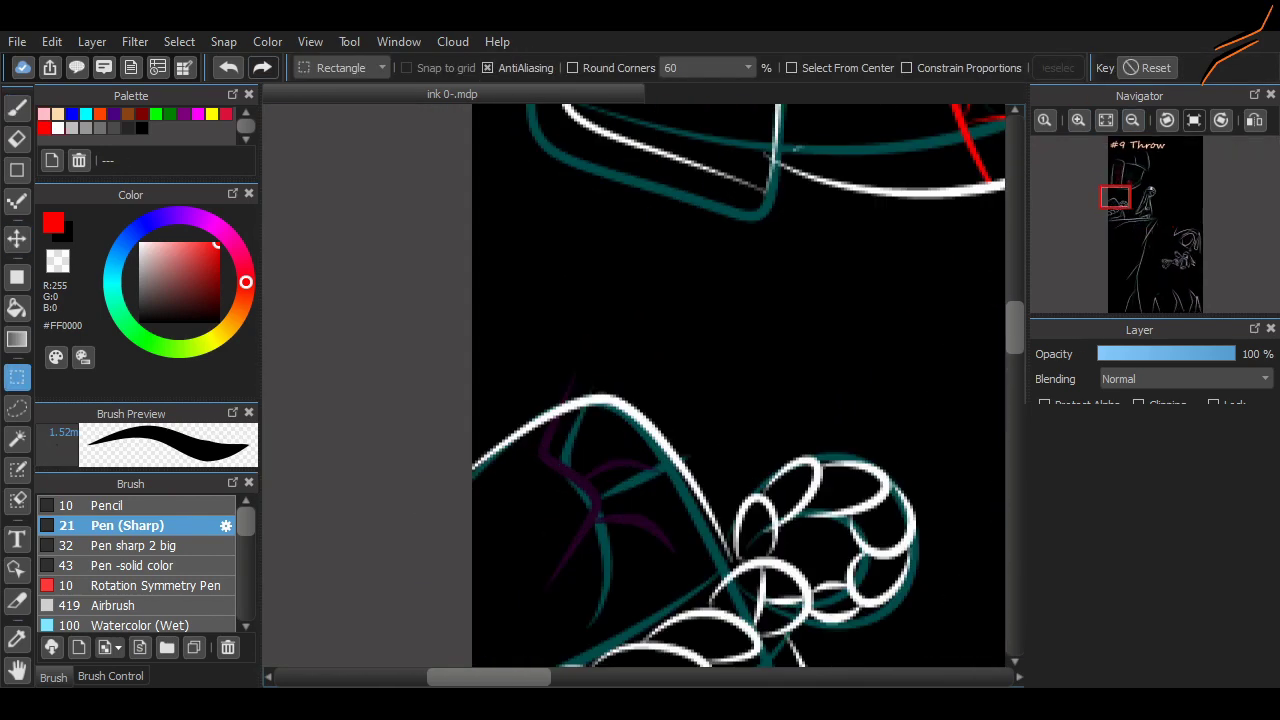
pyautogui.press('b')
pyautogui.moveTo(598, 362)
pyautogui.mouseDown()
pyautogui.moveTo(575, 448)
pyautogui.moveTo(593, 392)
pyautogui.moveTo(568, 463)
pyautogui.moveTo(571, 540)
pyautogui.mouseUp()
pyautogui.moveTo(582, 490)
pyautogui.mouseDown()
pyautogui.moveTo(614, 495)
pyautogui.moveTo(541, 457)
pyautogui.moveTo(629, 528)
pyautogui.mouseUp()
pyautogui.press('u')
pyautogui.press('e')
pyautogui.moveTo(598, 386); pyautogui.dragTo(578, 400)
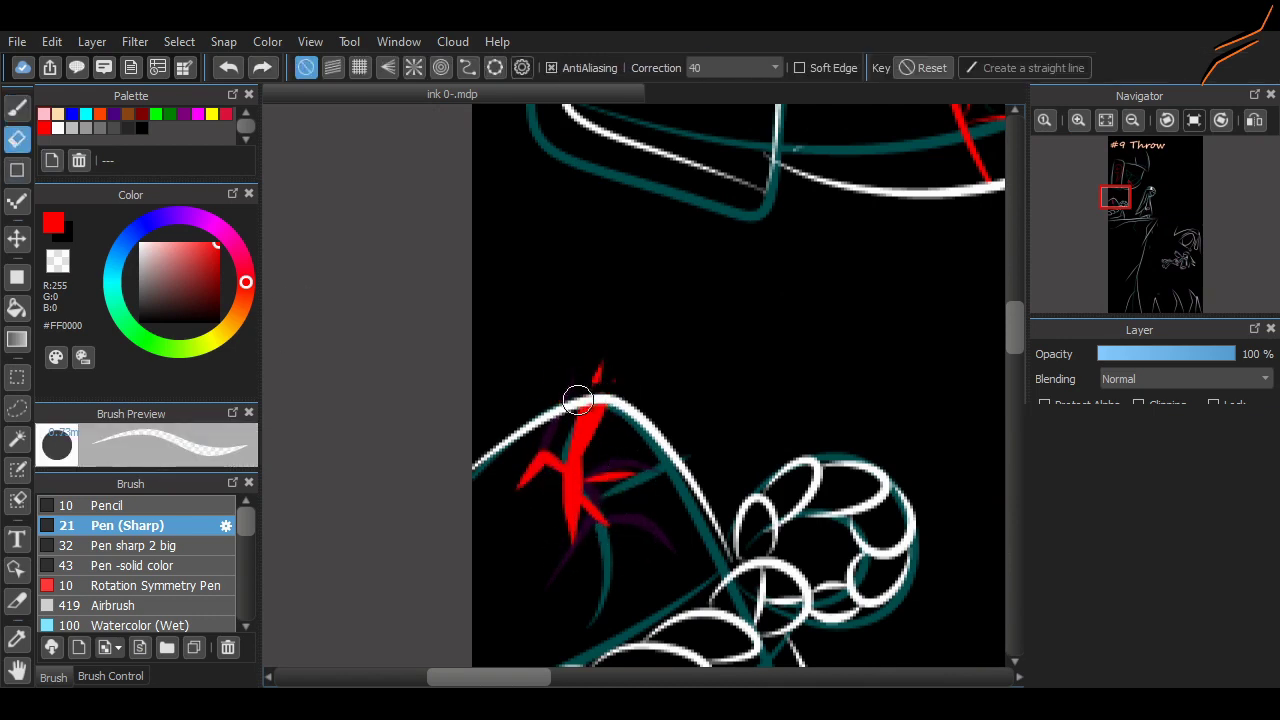
pyautogui.press('b')
pyautogui.hotkey('ctrl', 'z')
pyautogui.hotkey('ctrl', 'z')
pyautogui.hotkey('ctrl', 'z')
pyautogui.scroll(-2, 740, 385)
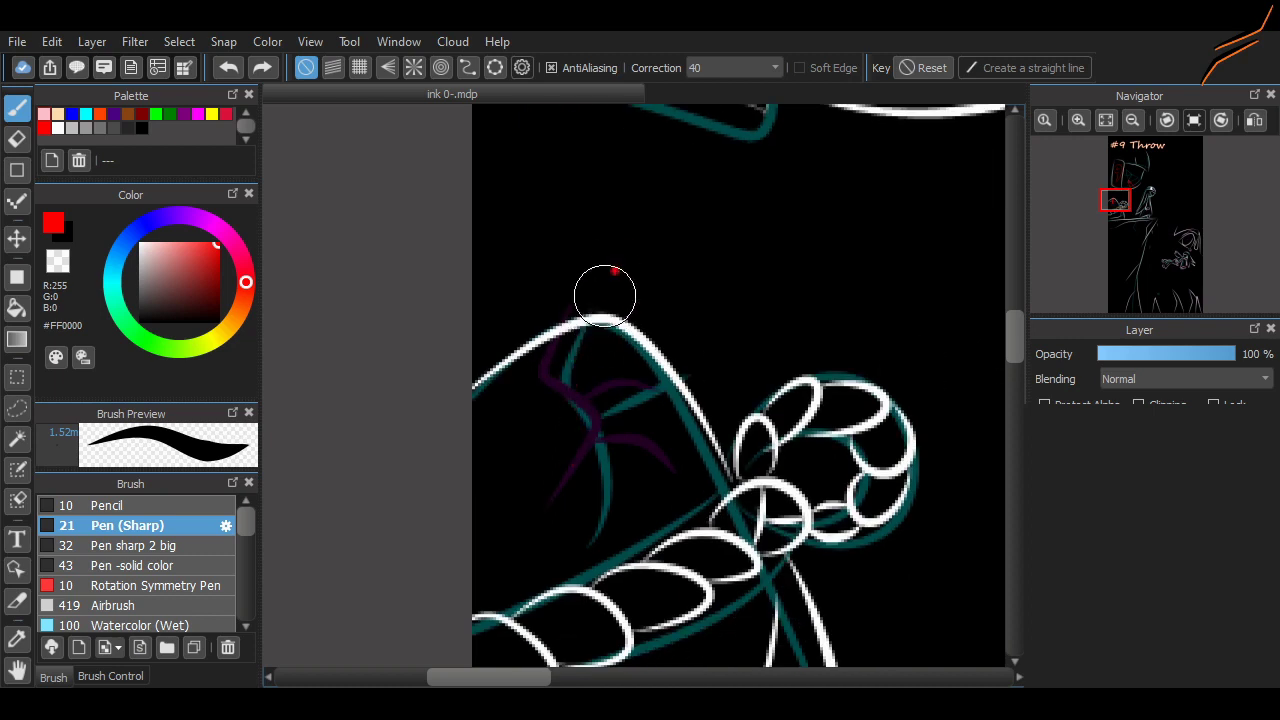
pyautogui.moveTo(612, 272); pyautogui.dragTo(605, 476)
pyautogui.moveTo(590, 405)
pyautogui.mouseDown()
pyautogui.moveTo(609, 445)
pyautogui.moveTo(668, 440)
pyautogui.mouseUp()
pyautogui.moveTo(570, 350); pyautogui.dragTo(575, 470)
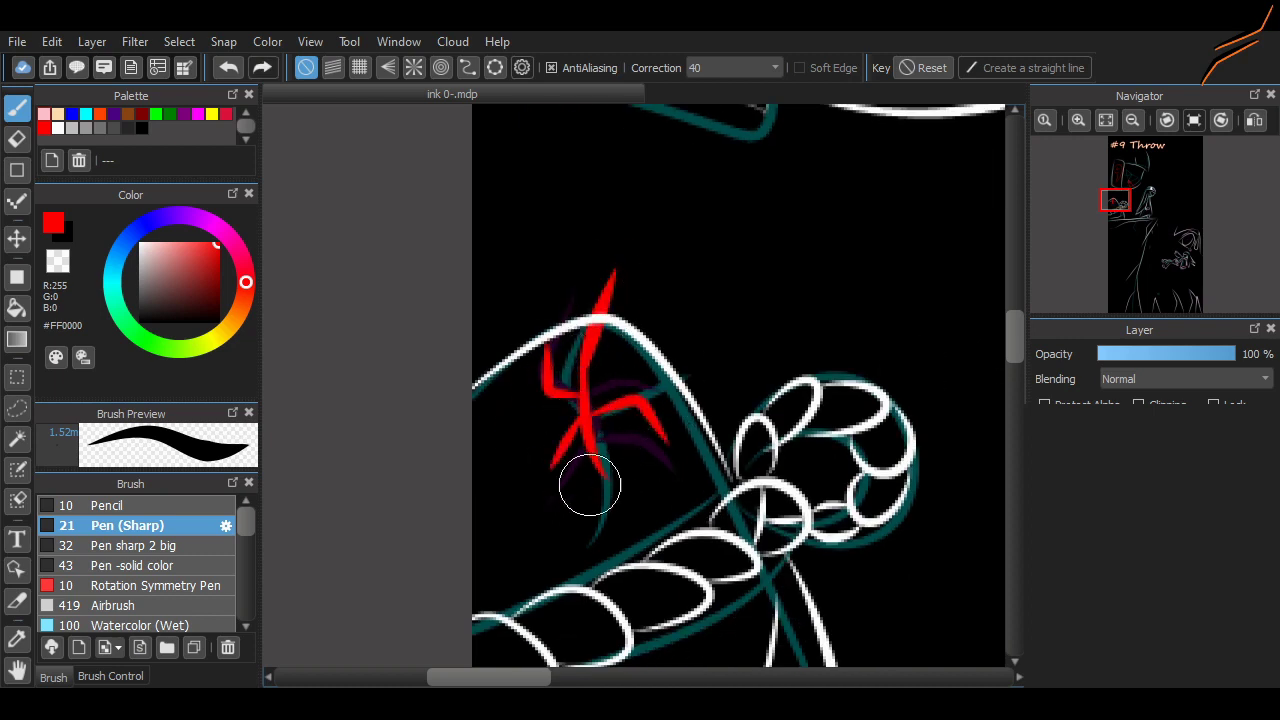
pyautogui.hotkey('ctrl', 'z')
pyautogui.hotkey('ctrl', 'z')
pyautogui.hotkey('ctrl', 'z')
# - Draw a branching red crack mark below the mound's peak and erase the part sticking out above its white outline
pyautogui.moveTo(604, 272); pyautogui.dragTo(578, 423)
pyautogui.moveTo(577, 398)
pyautogui.mouseDown()
pyautogui.moveTo(634, 460)
pyautogui.moveTo(566, 475)
pyautogui.mouseUp()
pyautogui.moveTo(618, 366); pyautogui.dragTo(596, 380)
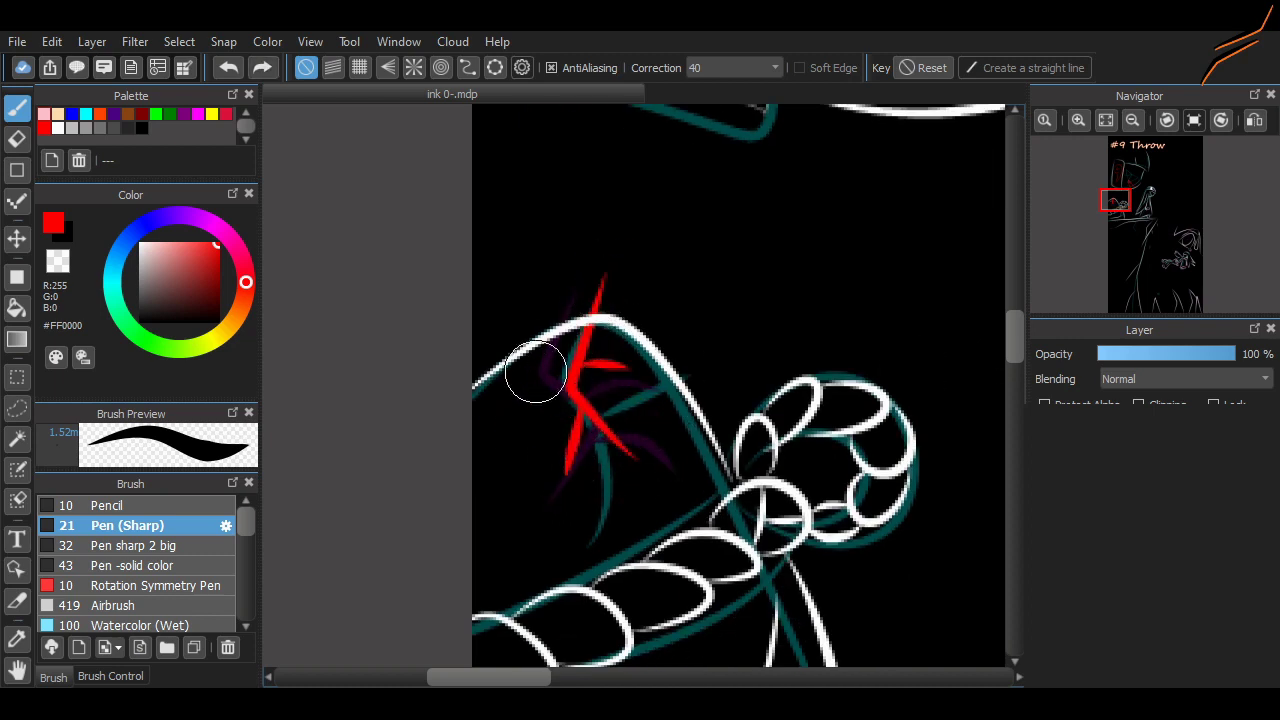
pyautogui.scroll(1, 974, 371)
pyautogui.press('e')
pyautogui.press('b')
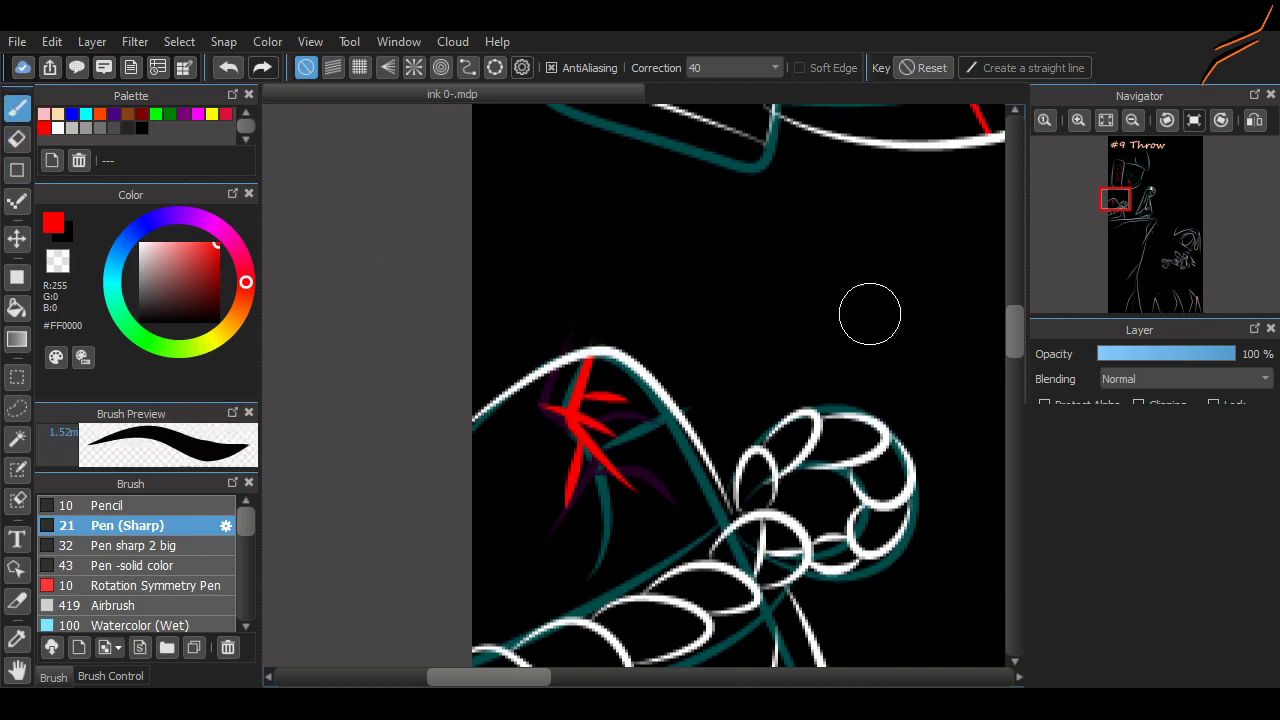
# - Draw a small red 9 inside the face plate of the figure standing on the cliff
pyautogui.click(1147, 194)
pyautogui.scroll(3, 1147, 194)
pyautogui.scroll(-5, 690, 393)
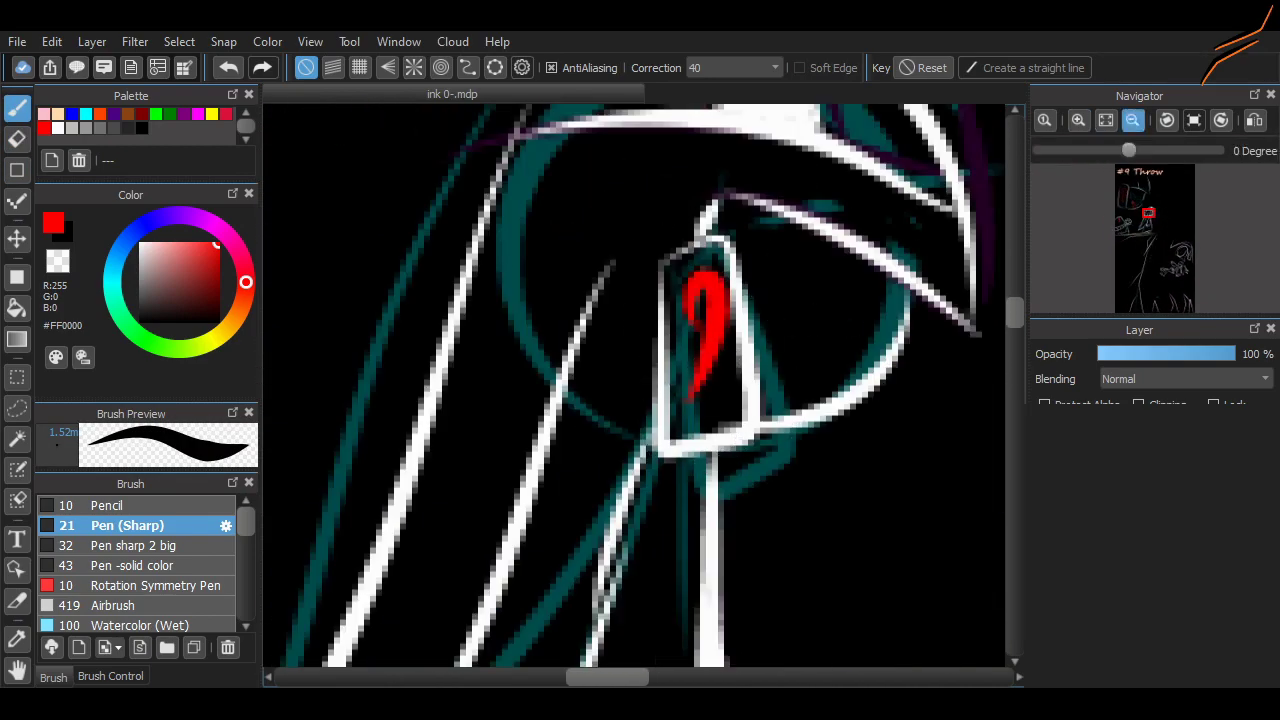
# - Draw curved red bands across the four spikes and erase the ends that extend beyond their white outlines
pyautogui.scroll(-10, 879, 481)
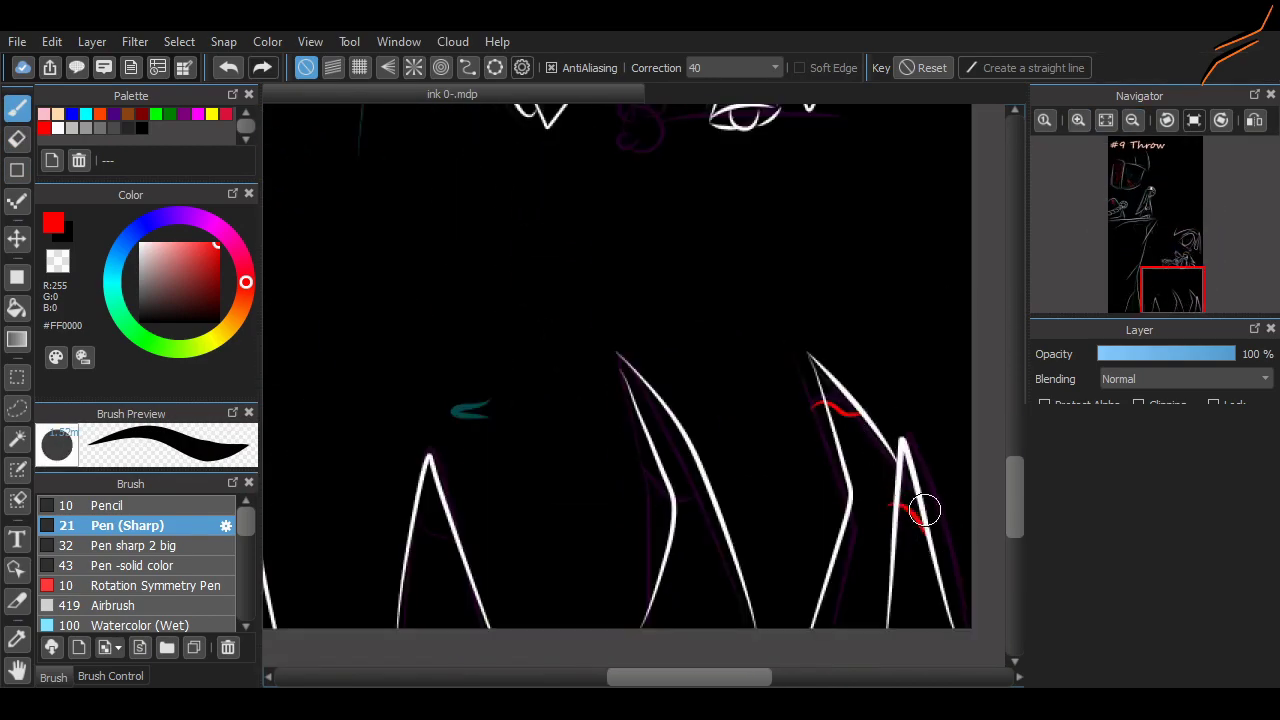
pyautogui.moveTo(430, 585); pyautogui.dragTo(488, 600)
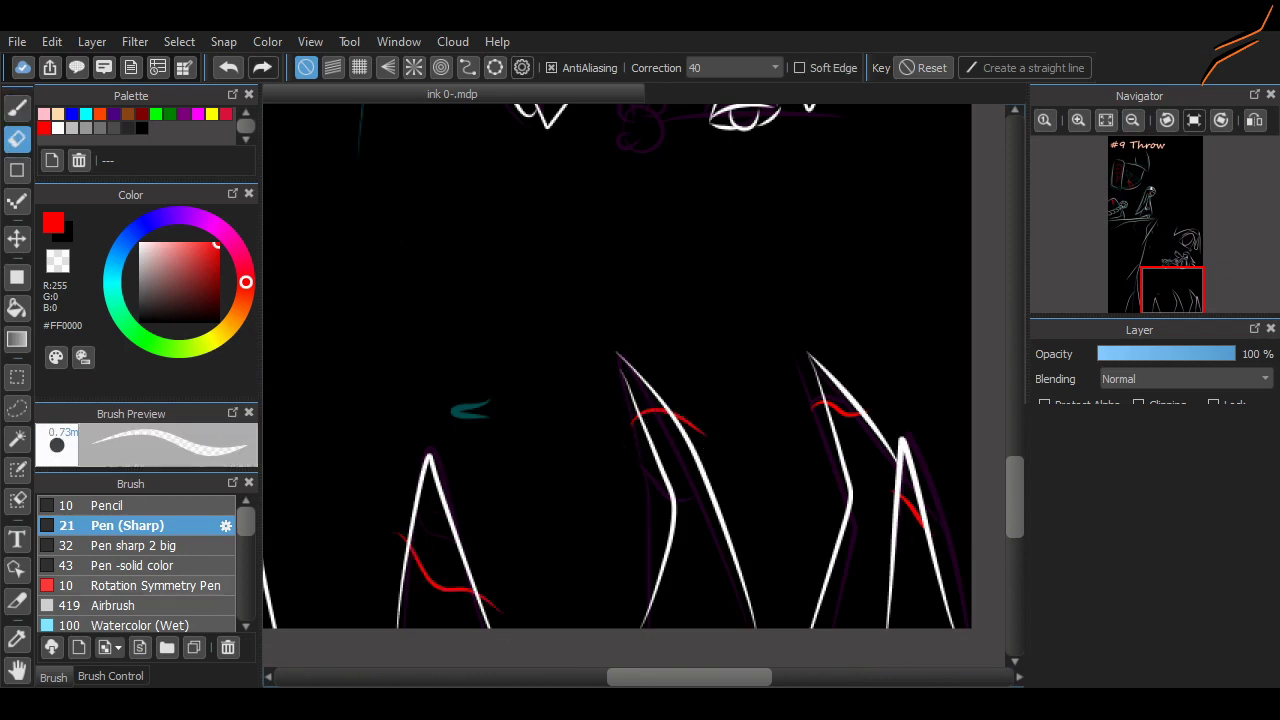
pyautogui.press('e')
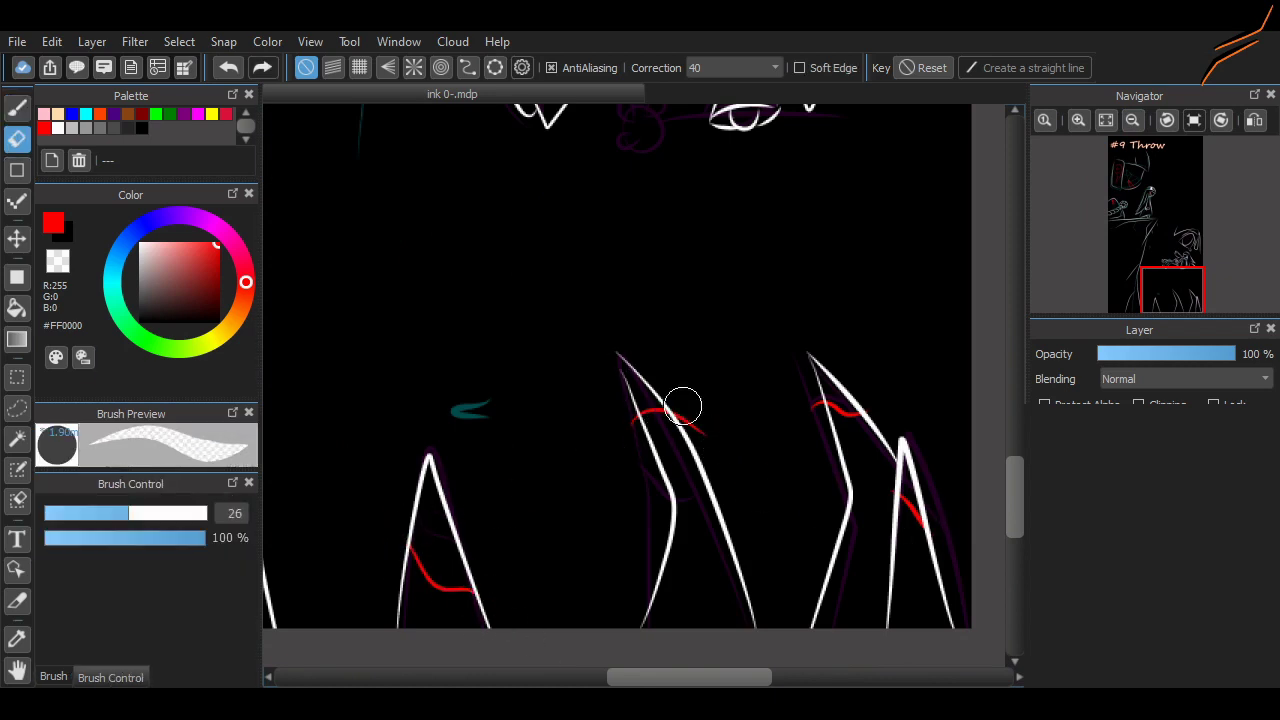
pyautogui.scroll(-4, 876, 390)
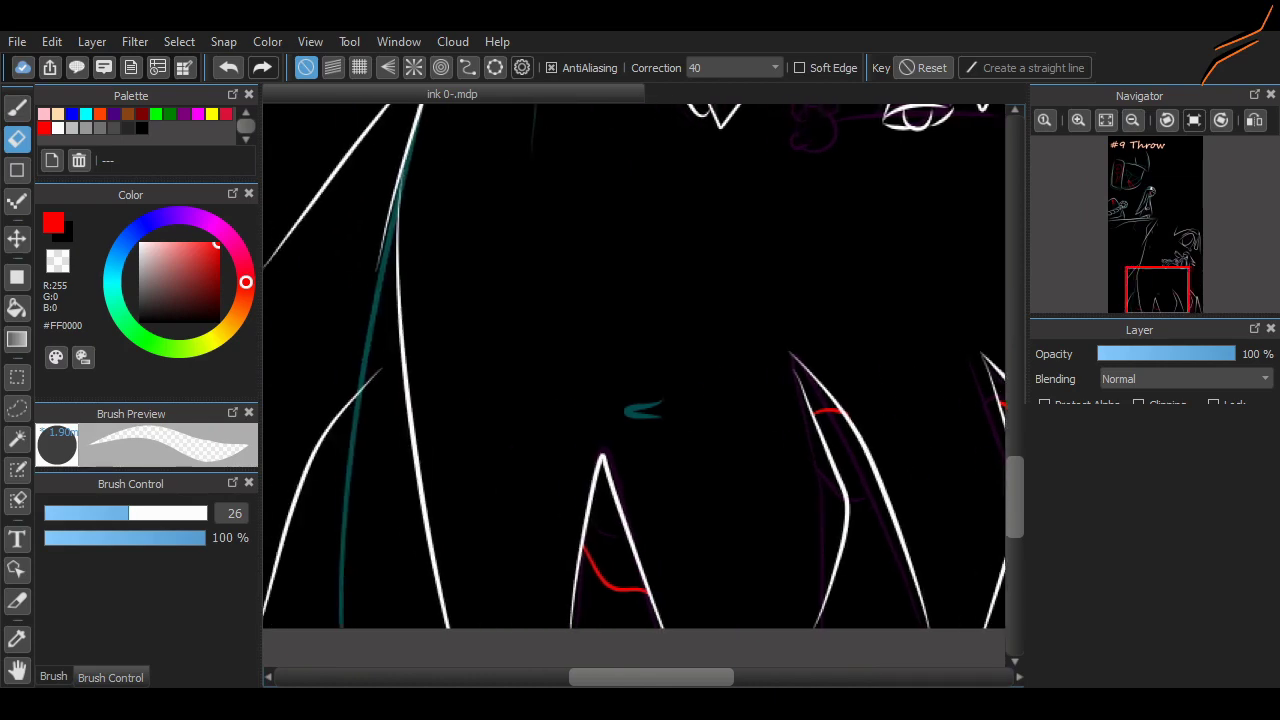
# - Draw the large eye's red pupil and the first strokes radiating across the iris with Pen sharp 2 big
pyautogui.scroll(6, 945, 338)
pyautogui.press('b')
pyautogui.moveTo(945, 338)
pyautogui.mouseDown()
pyautogui.moveTo(514, 371)
pyautogui.moveTo(600, 290)
pyautogui.mouseUp()
pyautogui.hotkey('ctrl', 'z')
pyautogui.press('b')
pyautogui.moveTo(500, 371); pyautogui.dragTo(588, 312)
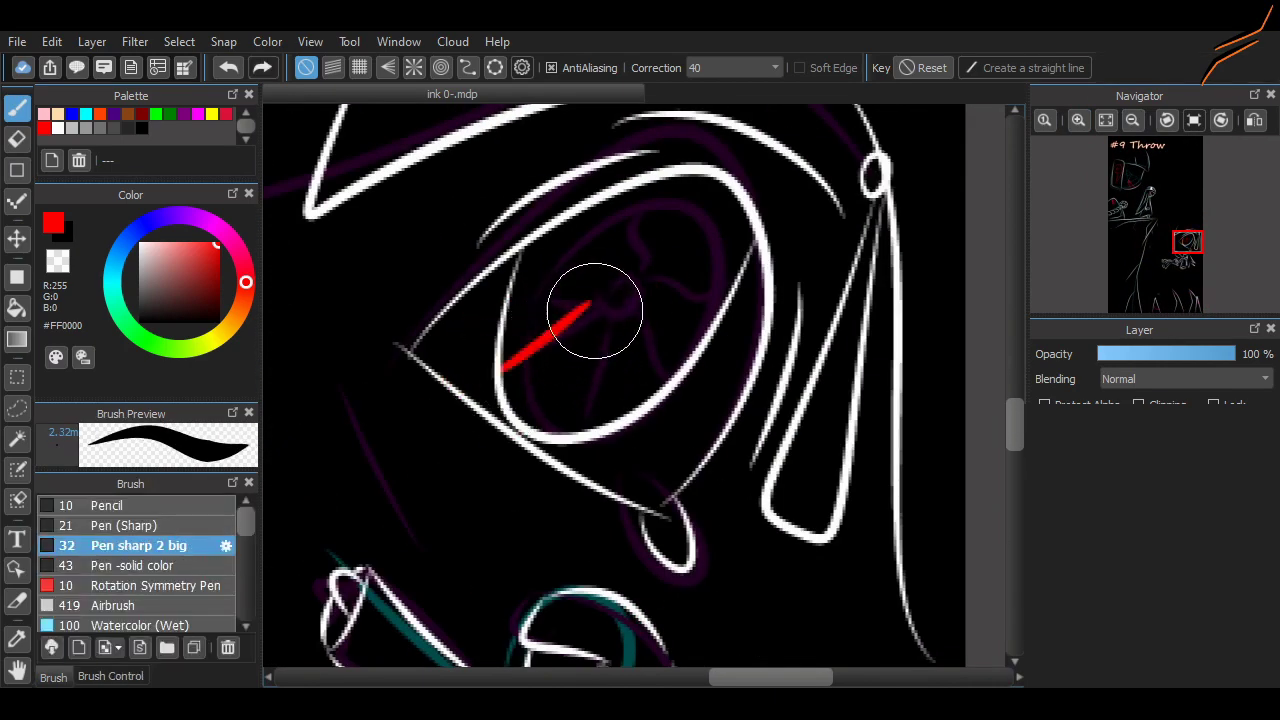
pyautogui.moveTo(568, 430); pyautogui.dragTo(600, 302)
pyautogui.moveTo(576, 256)
pyautogui.mouseDown()
pyautogui.moveTo(621, 313)
pyautogui.moveTo(634, 293)
pyautogui.moveTo(646, 310)
pyautogui.moveTo(689, 255)
pyautogui.moveTo(657, 187)
pyautogui.moveTo(604, 221)
pyautogui.moveTo(636, 229)
pyautogui.moveTo(648, 188)
pyautogui.moveTo(603, 236)
pyautogui.mouseUp()
pyautogui.moveTo(505, 289); pyautogui.dragTo(580, 298)
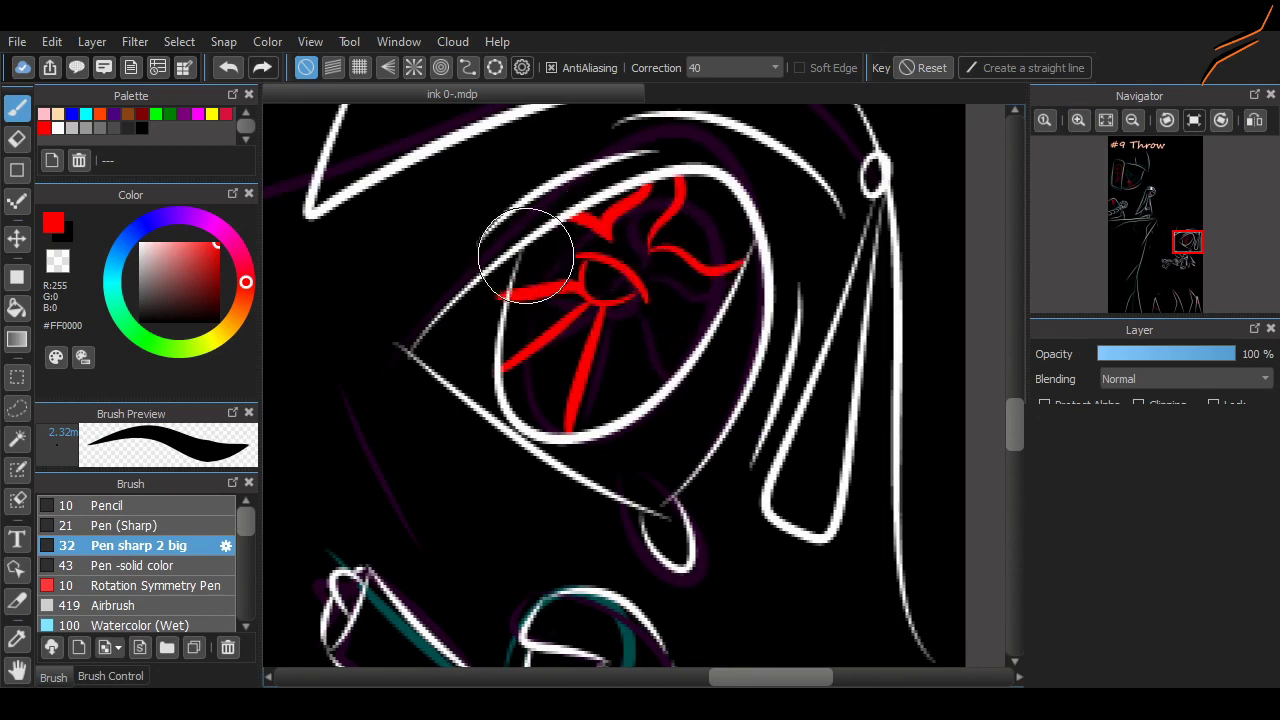
# - Replace the last red iris stroke, add more radiating strokes in the large eye, and erase the ends outside the iris outline
pyautogui.hotkey('ctrl', 'z')
pyautogui.moveTo(562, 203); pyautogui.dragTo(612, 236)
pyautogui.moveTo(578, 283)
pyautogui.mouseDown()
pyautogui.moveTo(643, 294)
pyautogui.moveTo(666, 394)
pyautogui.mouseUp()
pyautogui.moveTo(510, 305); pyautogui.dragTo(585, 290)
pyautogui.moveTo(620, 160); pyautogui.dragTo(578, 228)
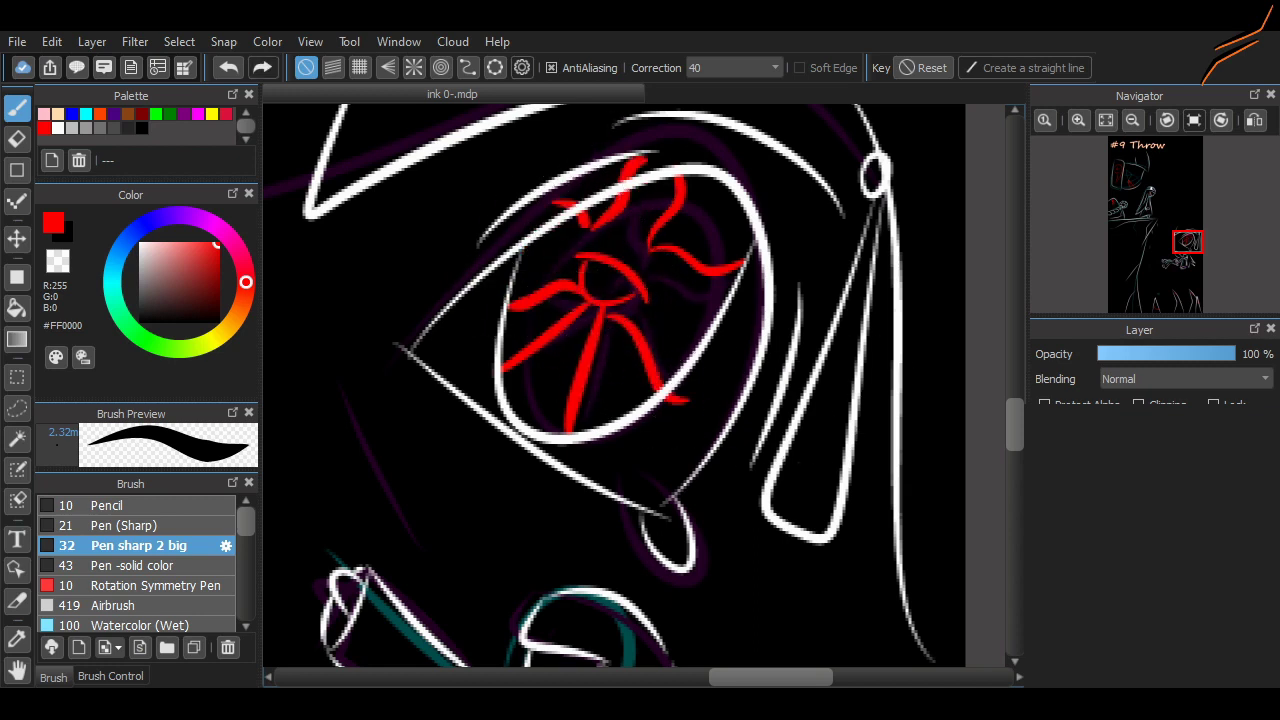
pyautogui.press('e')
pyautogui.press('b')
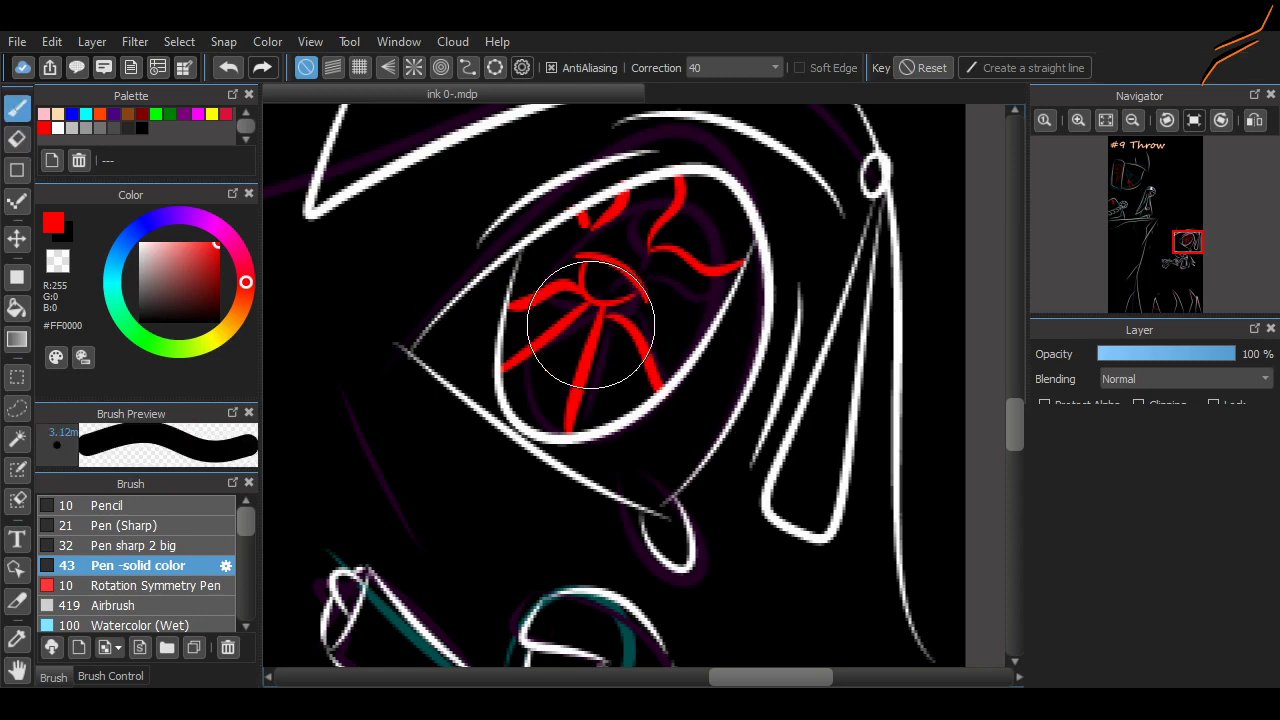
# - Extend the inner edge of the middle spike up to its tip in white with Pen (Sharp)
pyautogui.scroll(-6, 938, 344)
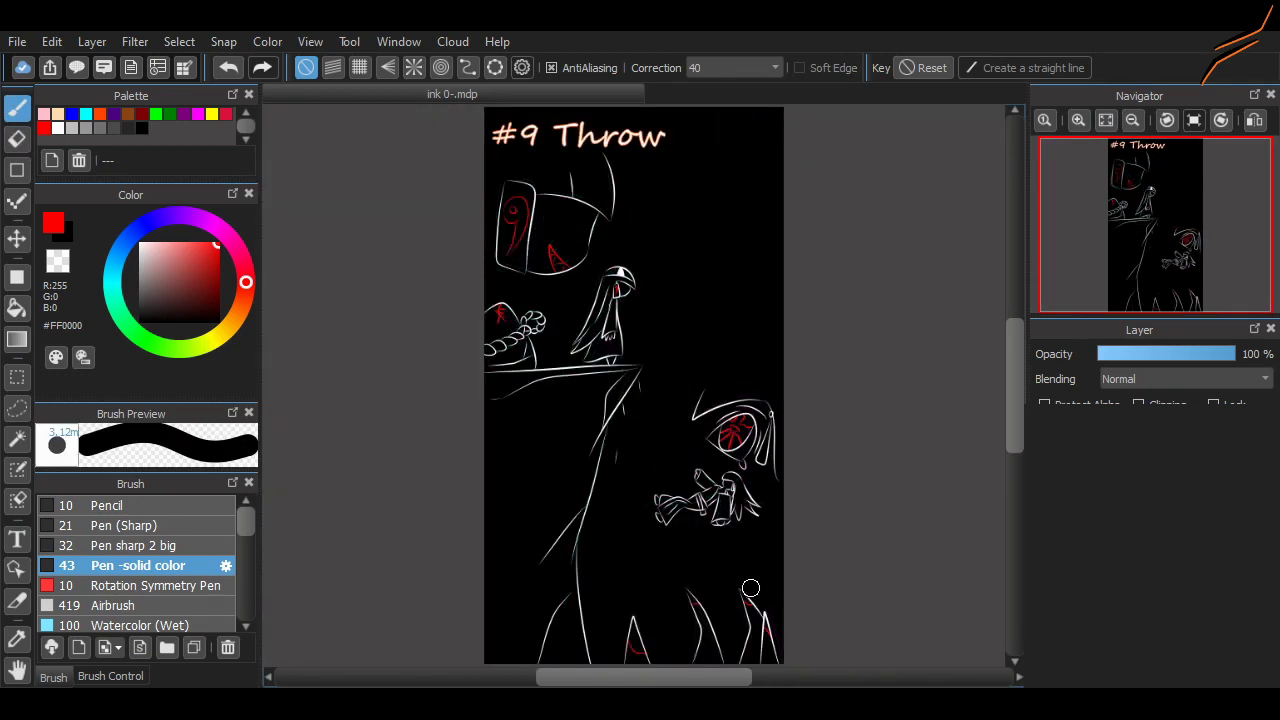
pyautogui.scroll(3, 818, 542)
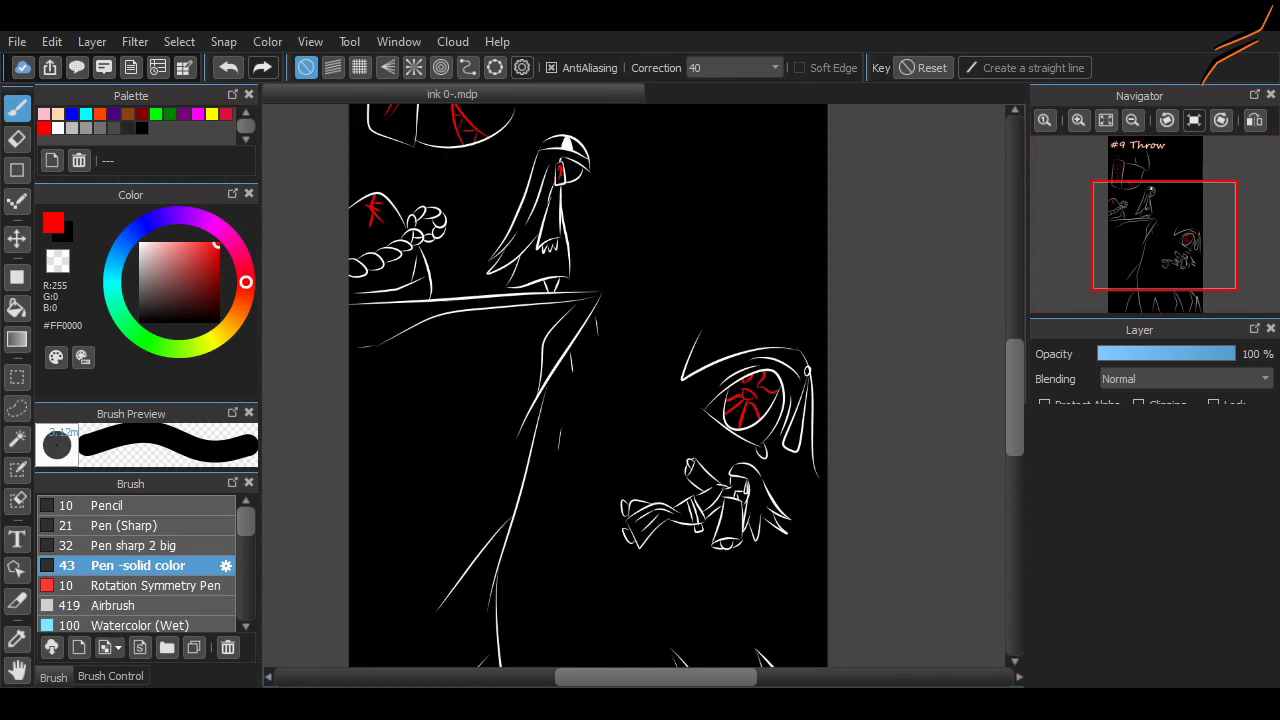
pyautogui.scroll(3, 954, 443)
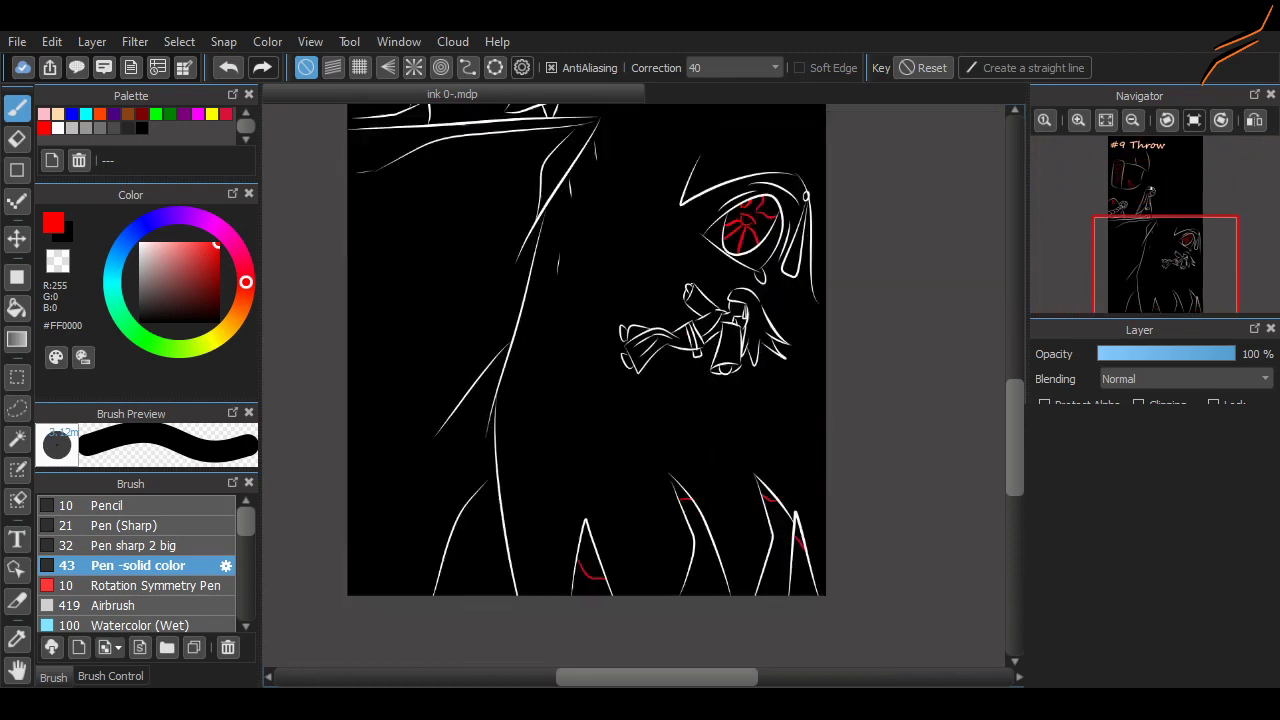
pyautogui.scroll(-3, 954, 443)
pyautogui.scroll(4, 720, 535)
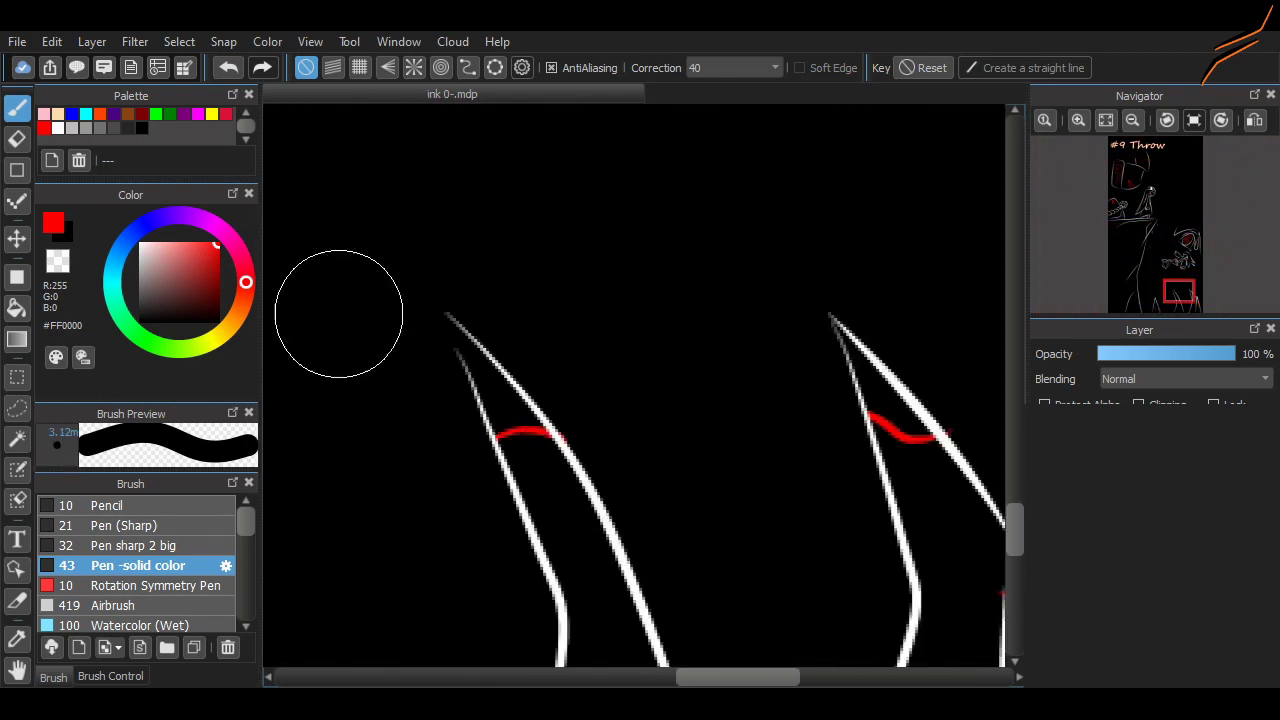
pyautogui.click(127, 525)
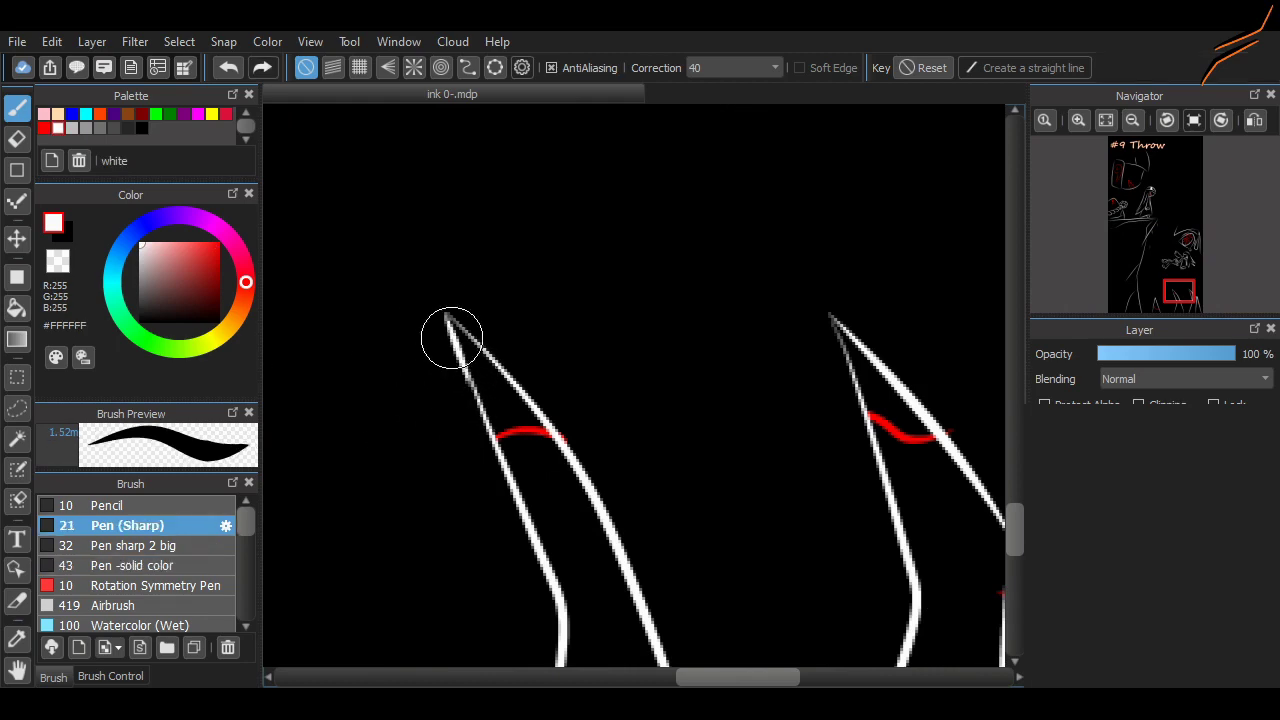
pyautogui.scroll(-3, 901, 289)
# - Inspect the spikes, falling figure, large eye and cliff scene for ink lines that need cleanup
pyautogui.scroll(5, 882, 347)
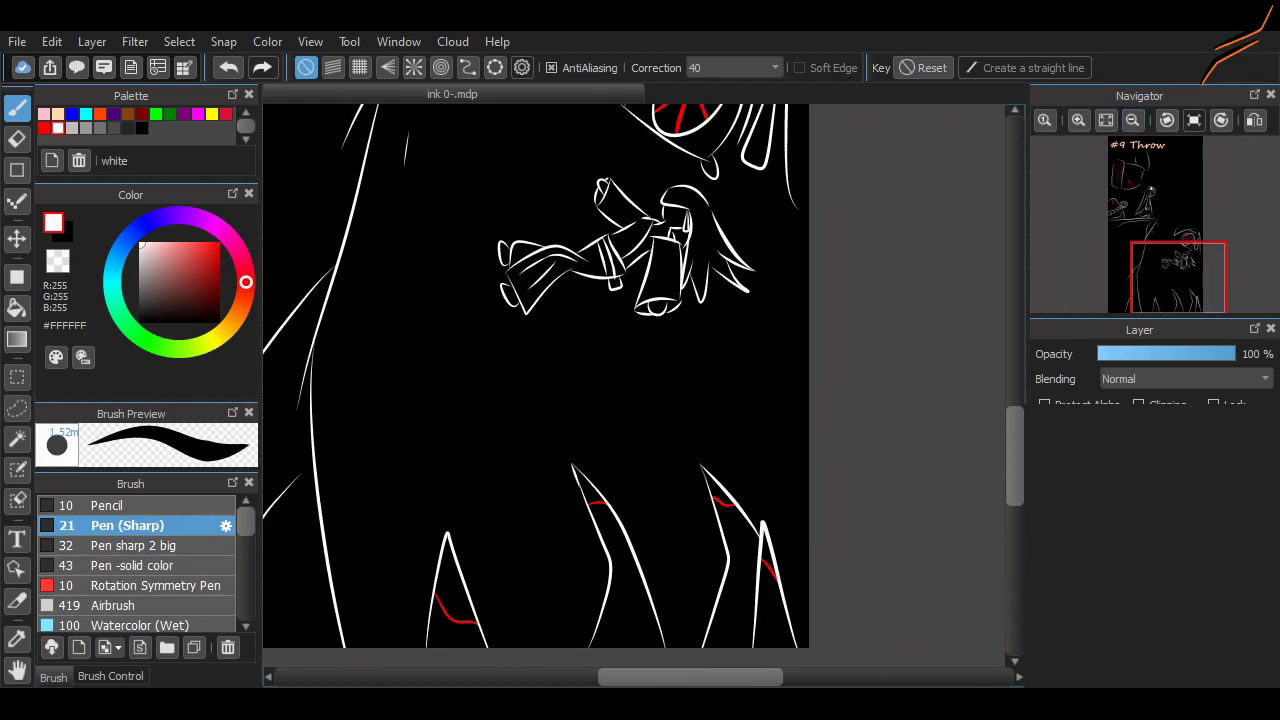
pyautogui.press('e')
pyautogui.scroll(-3, 491, 471)
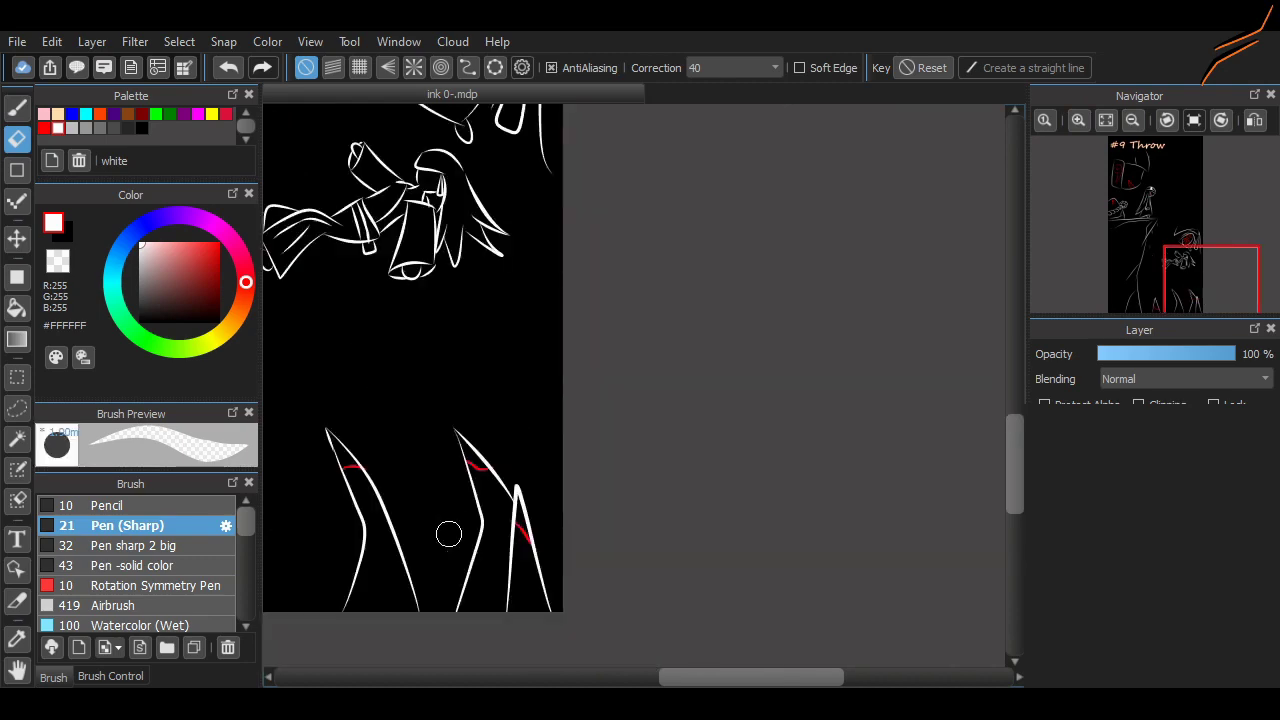
pyautogui.scroll(4, 449, 534)
pyautogui.scroll(-5, 550, 514)
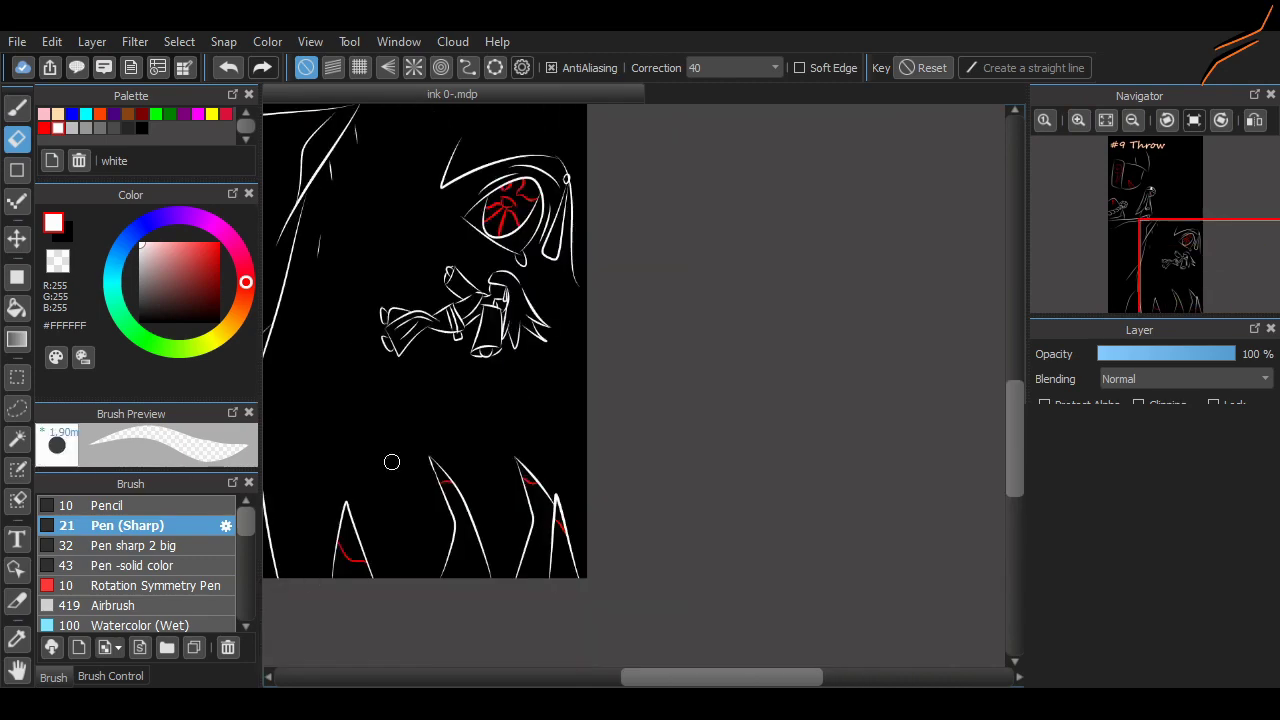
pyautogui.scroll(1, 663, 286)
pyautogui.scroll(1, 658, 351)
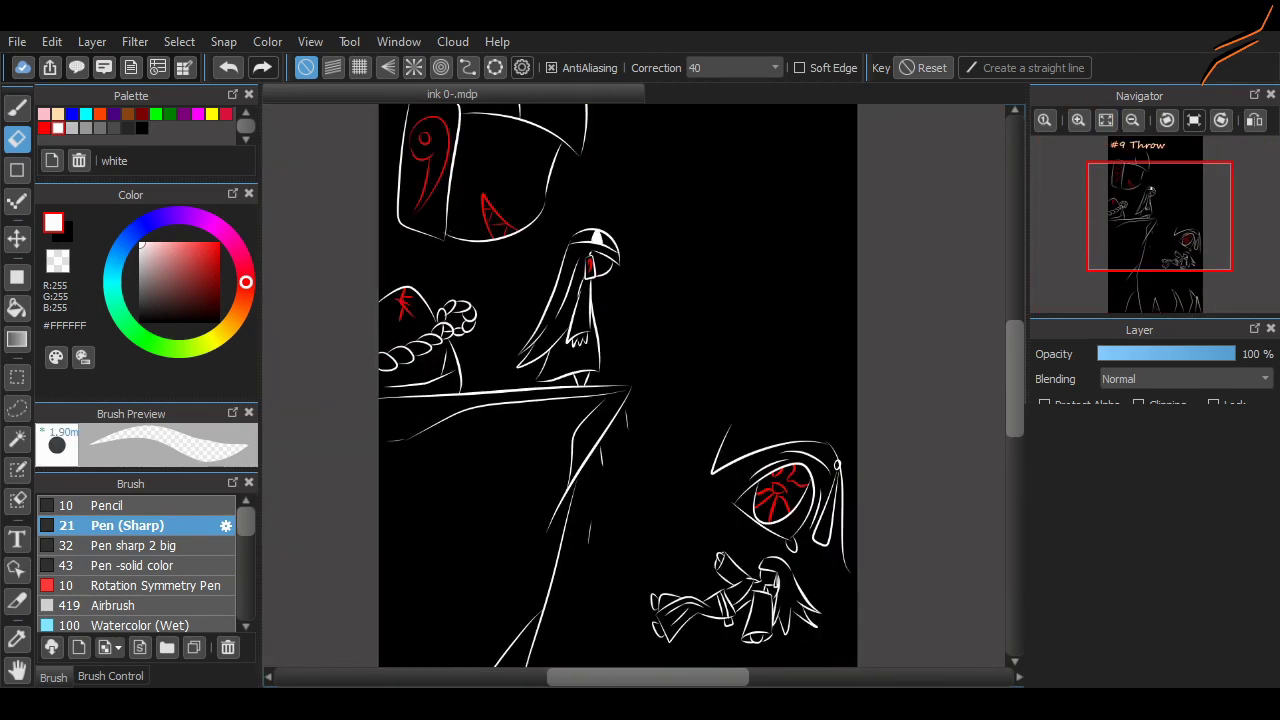
pyautogui.scroll(2, 1001, 420)
pyautogui.scroll(5, 402, 278)
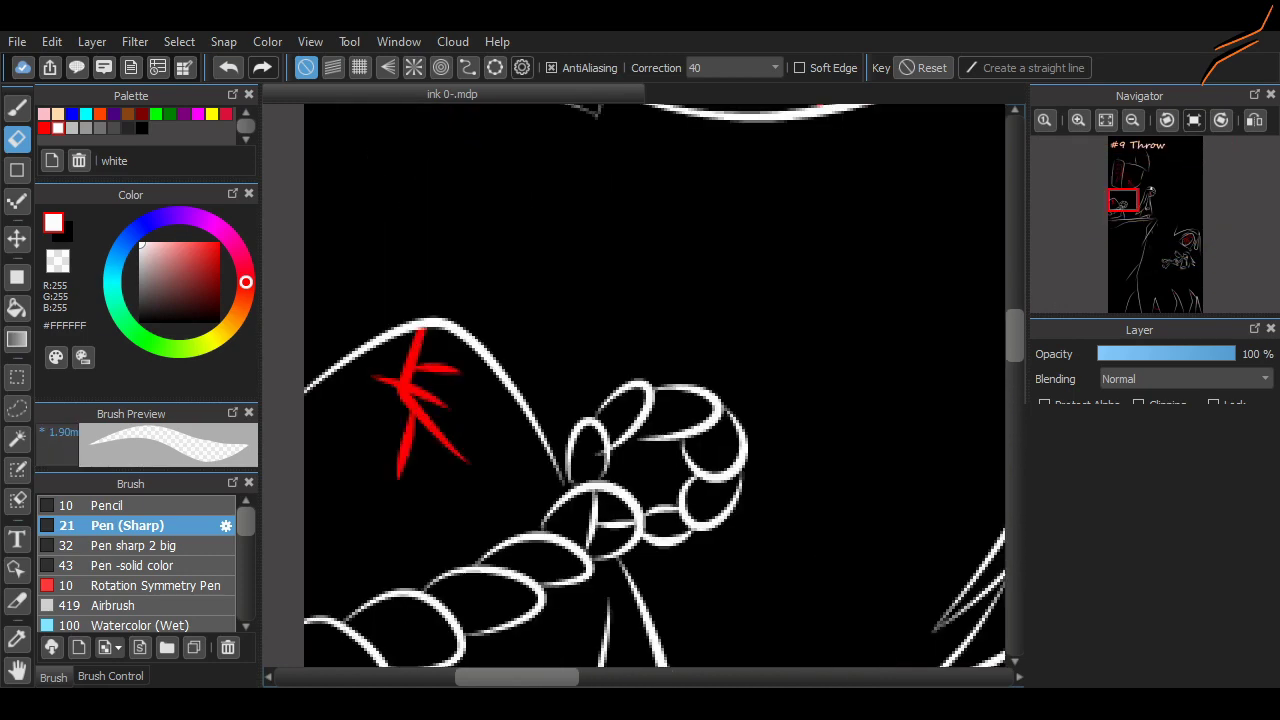
# - Ink a bent white line across the mound between the red crack mark and the braided rope, replacing the trial strokes
pyautogui.press('b')
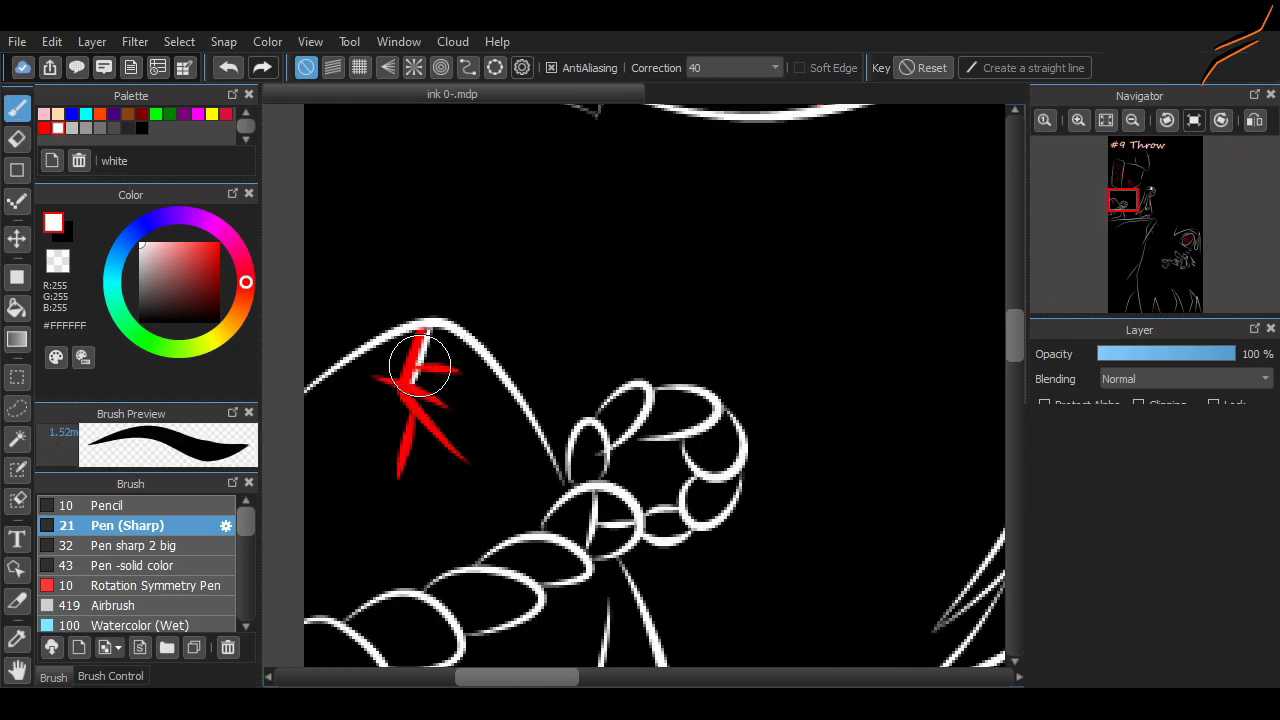
pyautogui.scroll(-3, 498, 424)
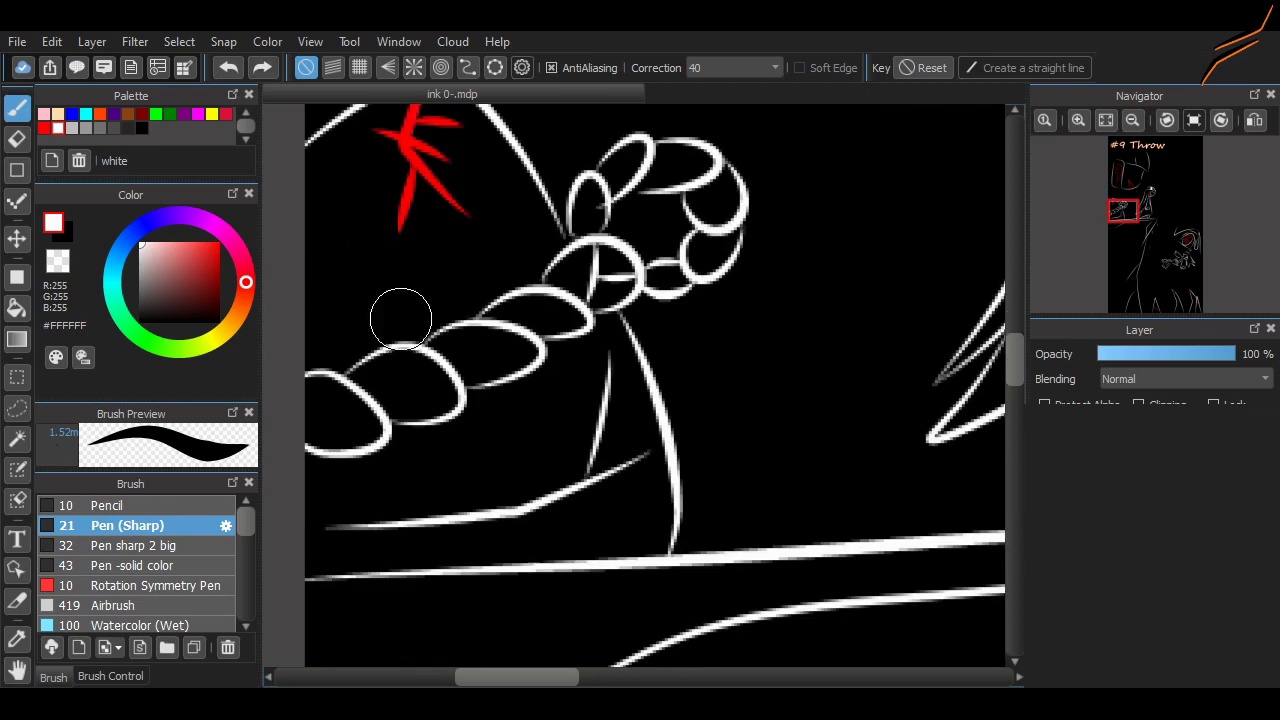
pyautogui.moveTo(485, 248); pyautogui.dragTo(354, 274)
pyautogui.hotkey('ctrl', 'z')
pyautogui.moveTo(440, 276); pyautogui.dragTo(305, 282)
pyautogui.click(1133, 120)
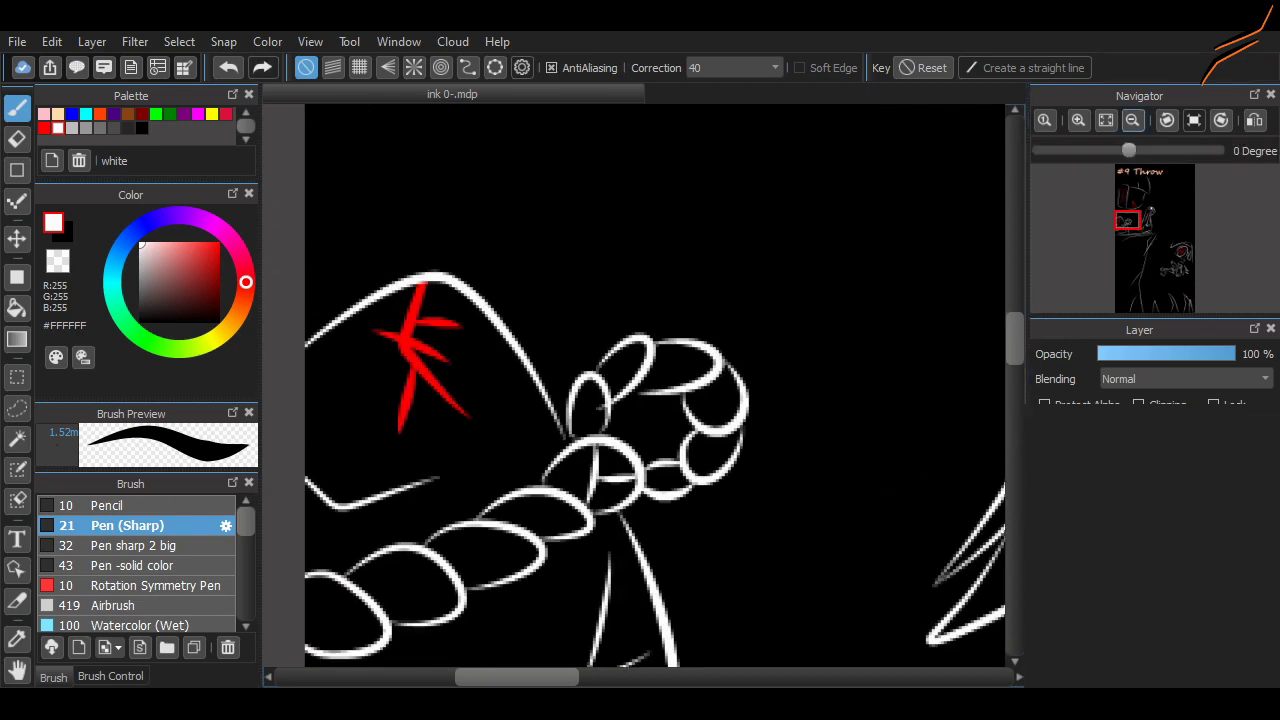
pyautogui.click(1133, 120)
pyautogui.moveTo(1150, 200); pyautogui.dragTo(1156, 212)
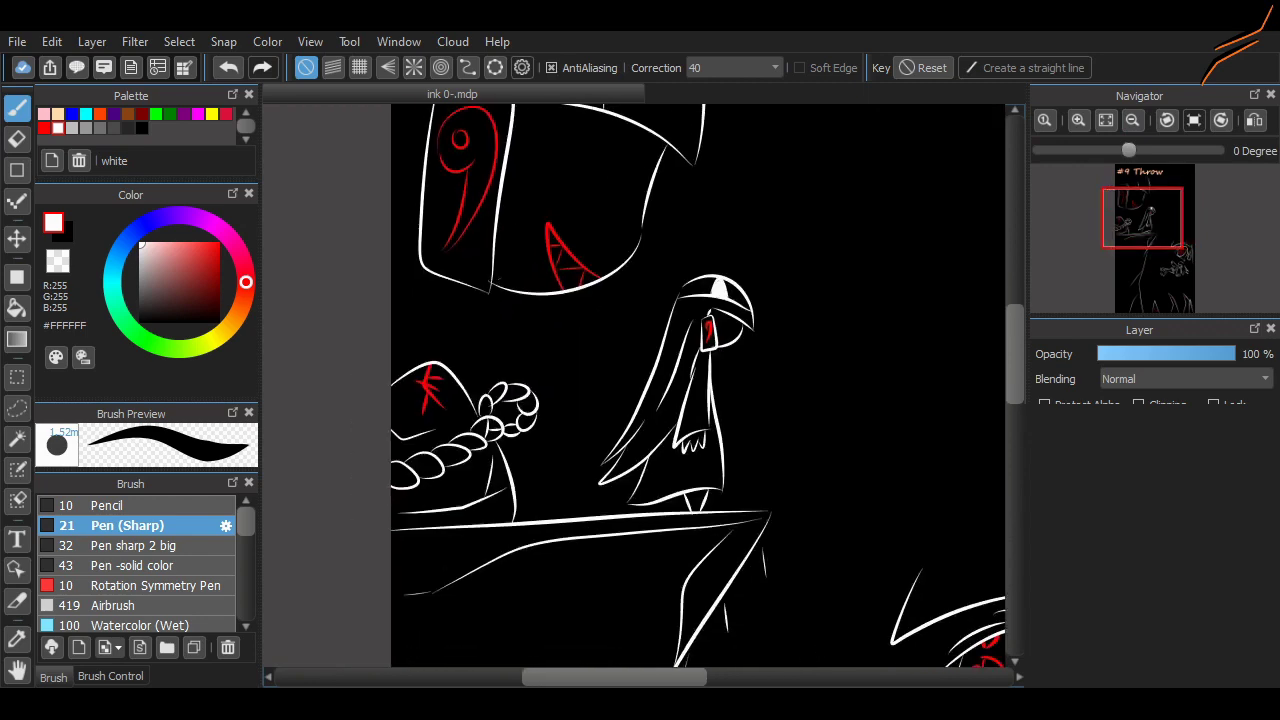
# - Extend the falling figure's face line down toward the neck in white with Pen (Sharp)
pyautogui.scroll(1, 829, 491)
pyautogui.scroll(-3, 829, 491)
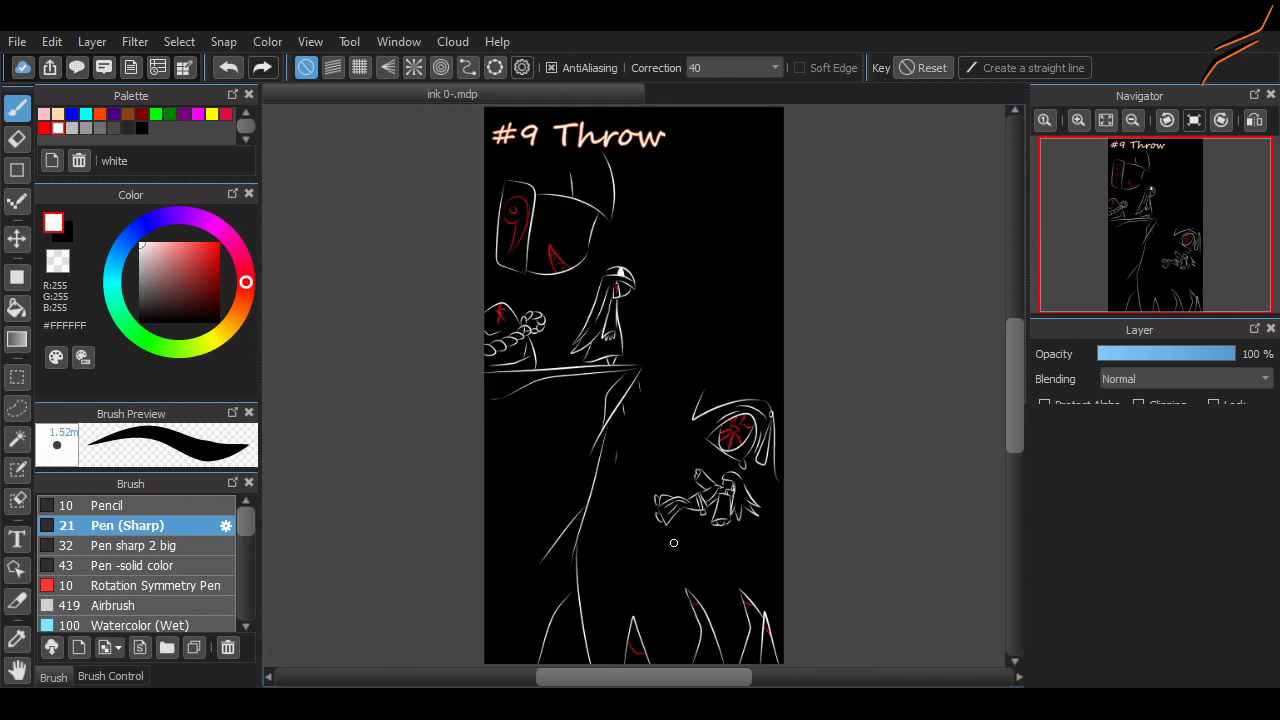
pyautogui.scroll(1, 674, 543)
pyautogui.scroll(6, 760, 460)
pyautogui.scroll(-1, 760, 460)
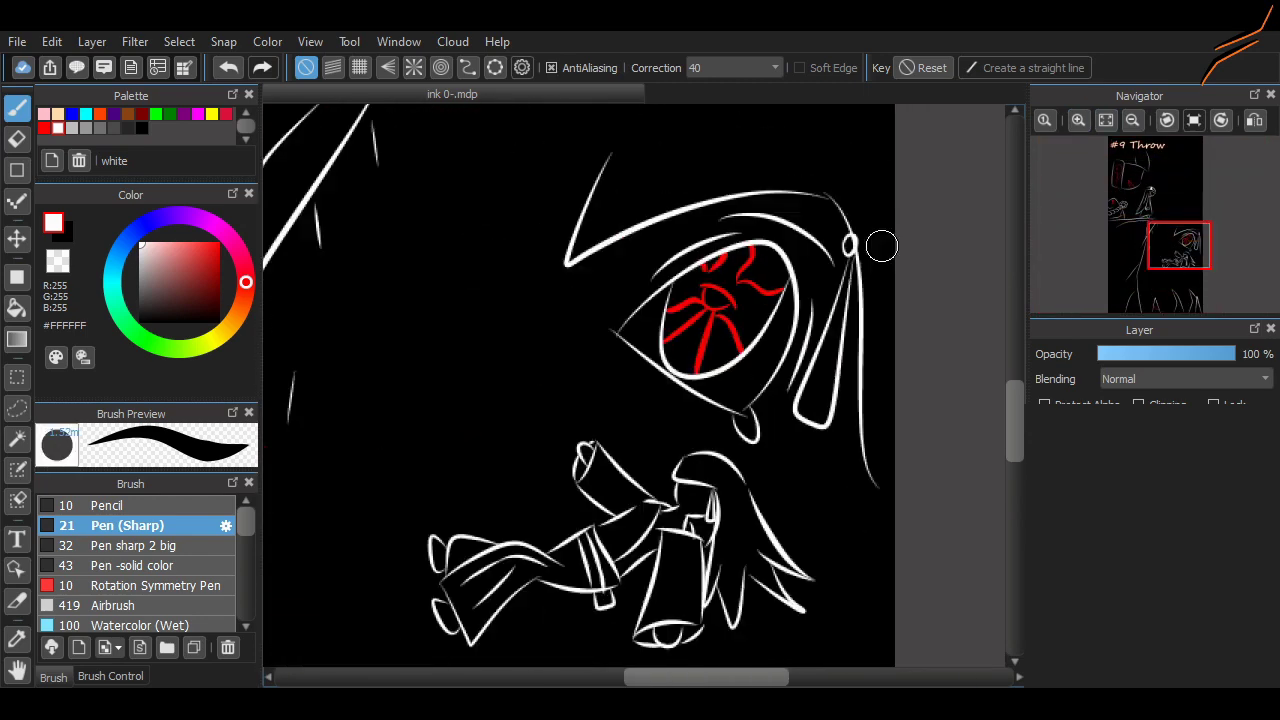
pyautogui.scroll(3, 594, 576)
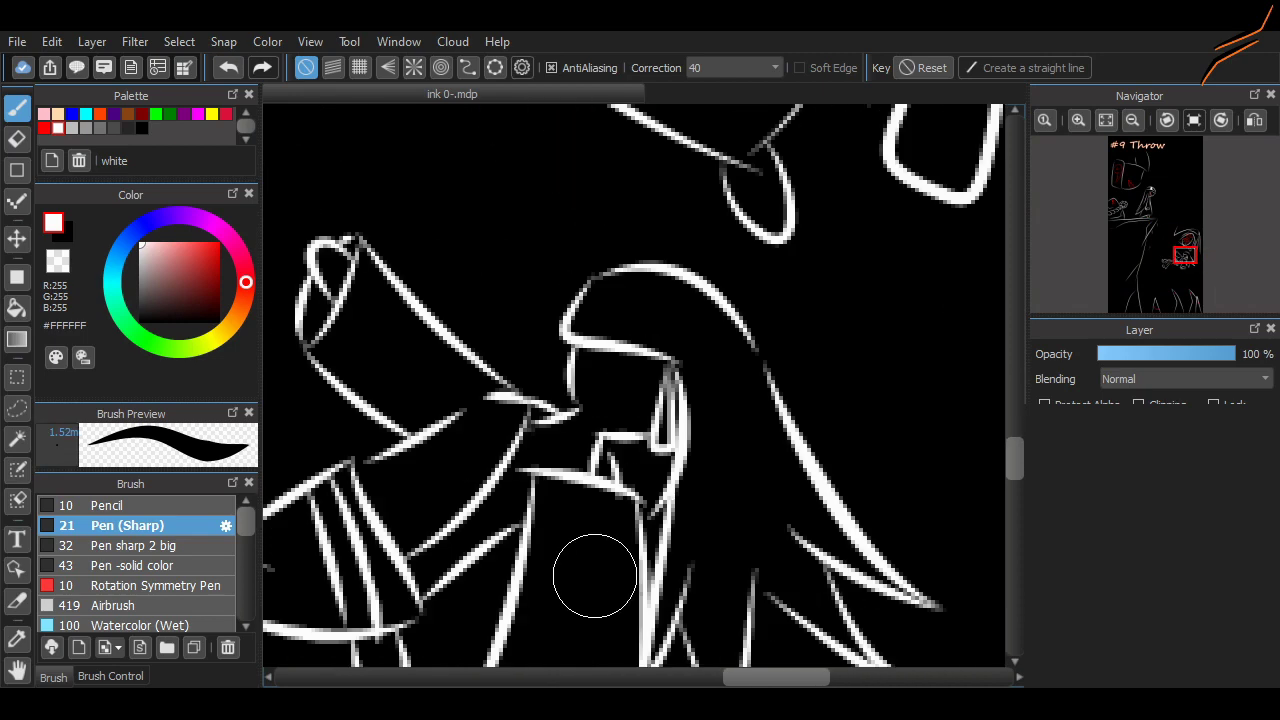
pyautogui.scroll(-2, 578, 376)
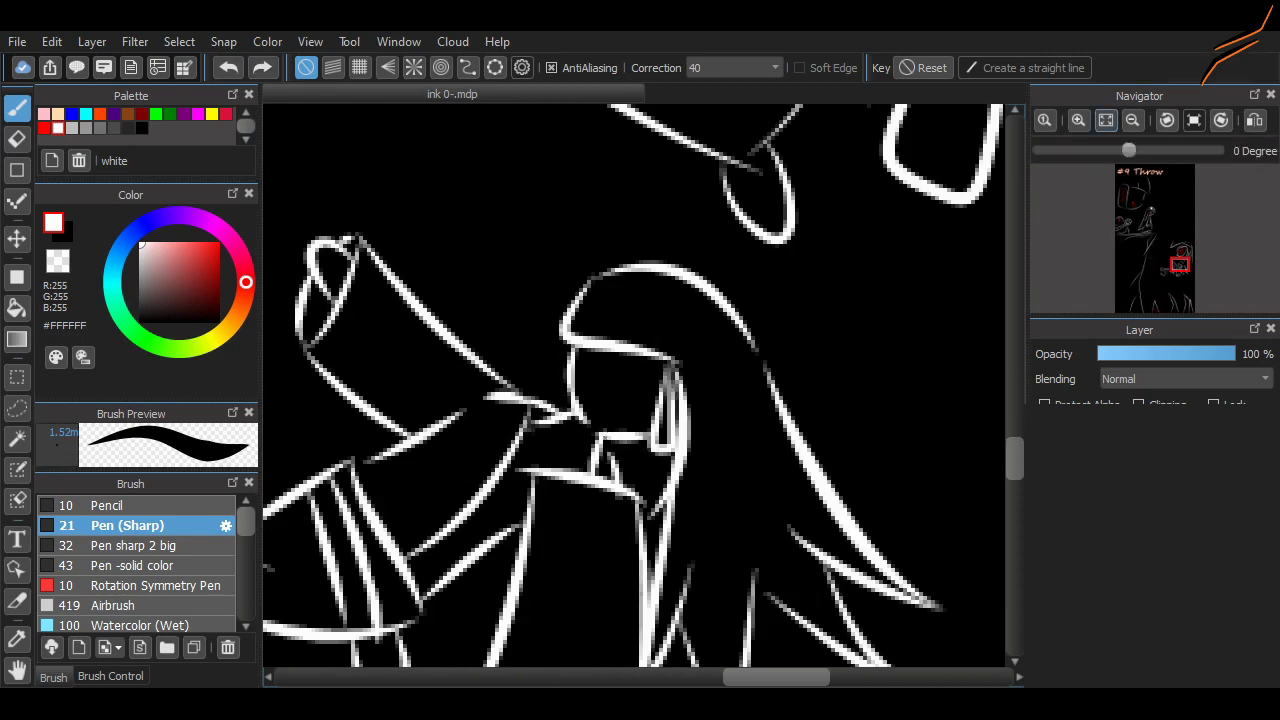
# - Ink long, thin white motion lines above the falling figure, between the cliff and the large eye
pyautogui.scroll(-3, 437, 368)
pyautogui.click(1132, 120)
pyautogui.click(1141, 181)
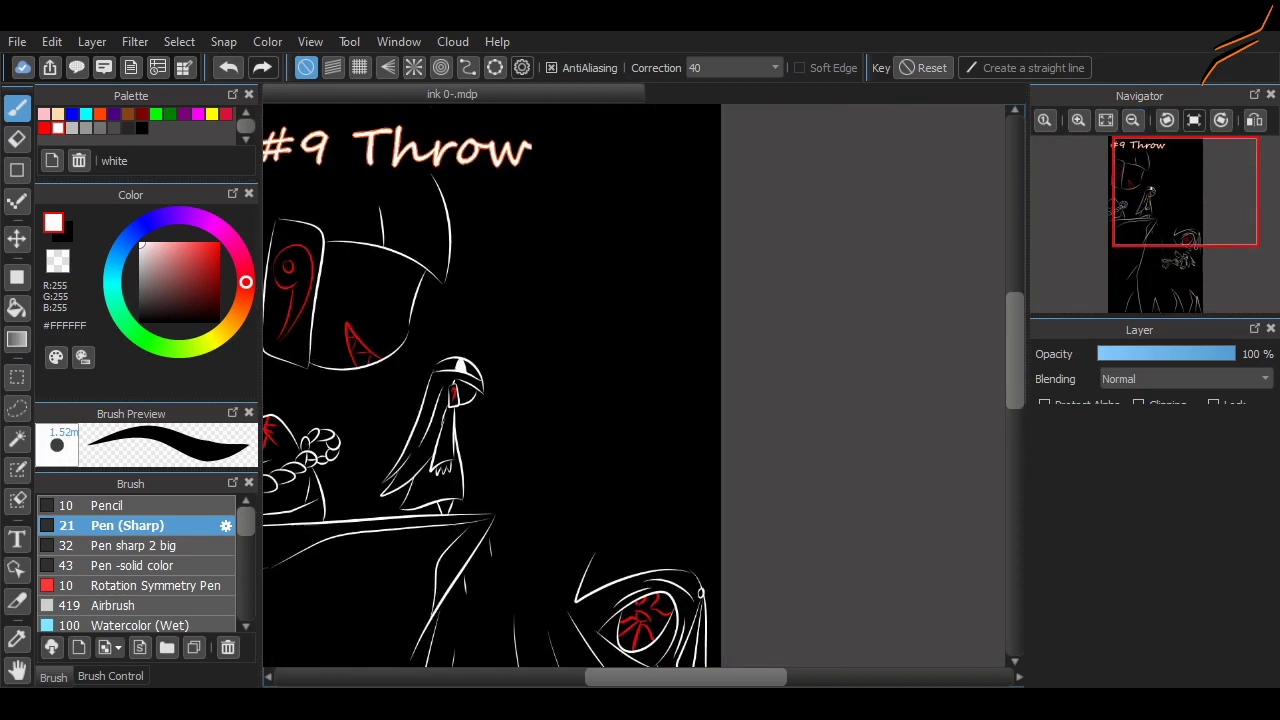
# - Erase the stray line end at the lower corner of the panel with the red 9 on the close-up face
pyautogui.click(1078, 120)
pyautogui.press('e')
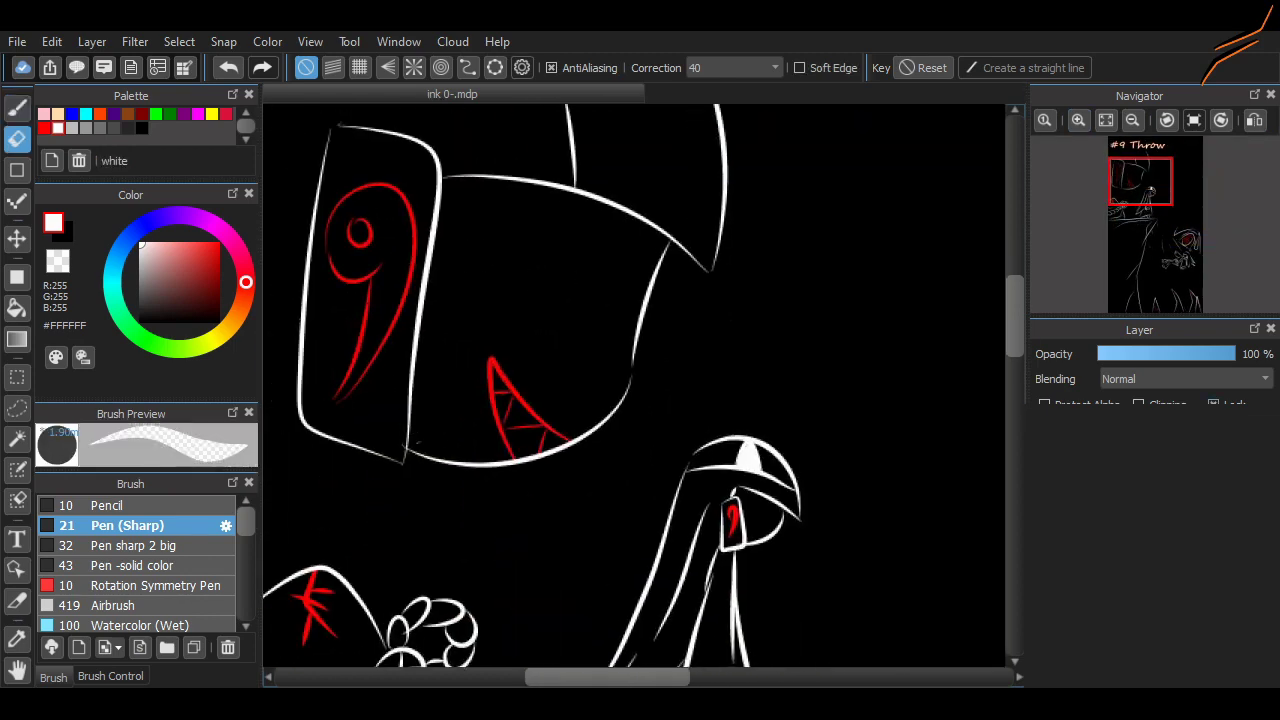
pyautogui.scroll(3, 800, 360)
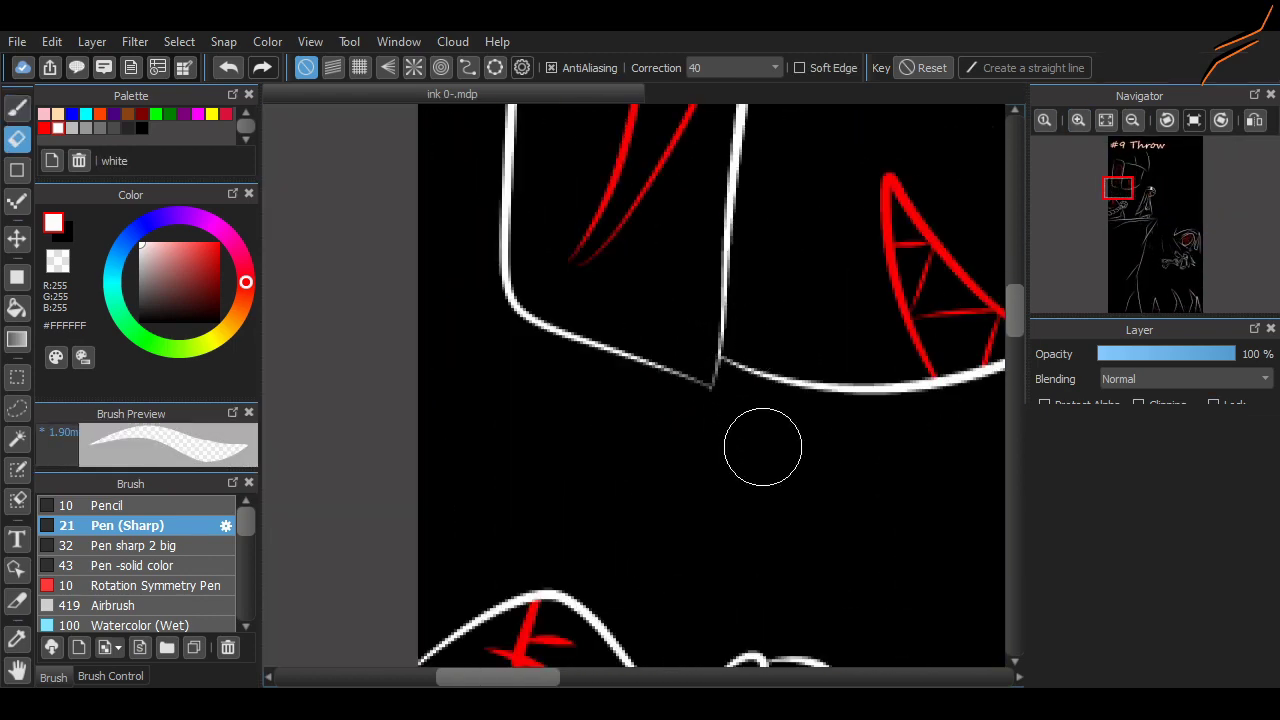
pyautogui.scroll(-4, 762, 446)
pyautogui.scroll(3, 766, 314)
pyautogui.scroll(-1, 977, 361)
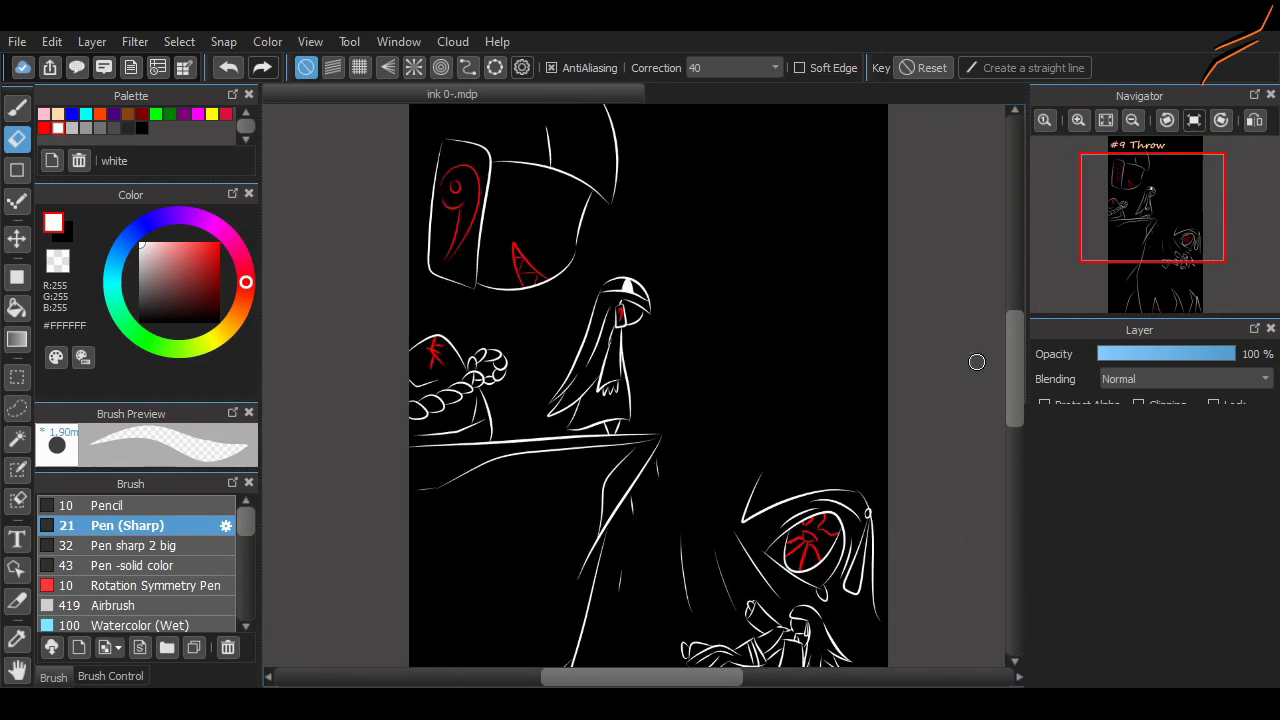
pyautogui.scroll(1, 977, 361)
pyautogui.scroll(3, 668, 446)
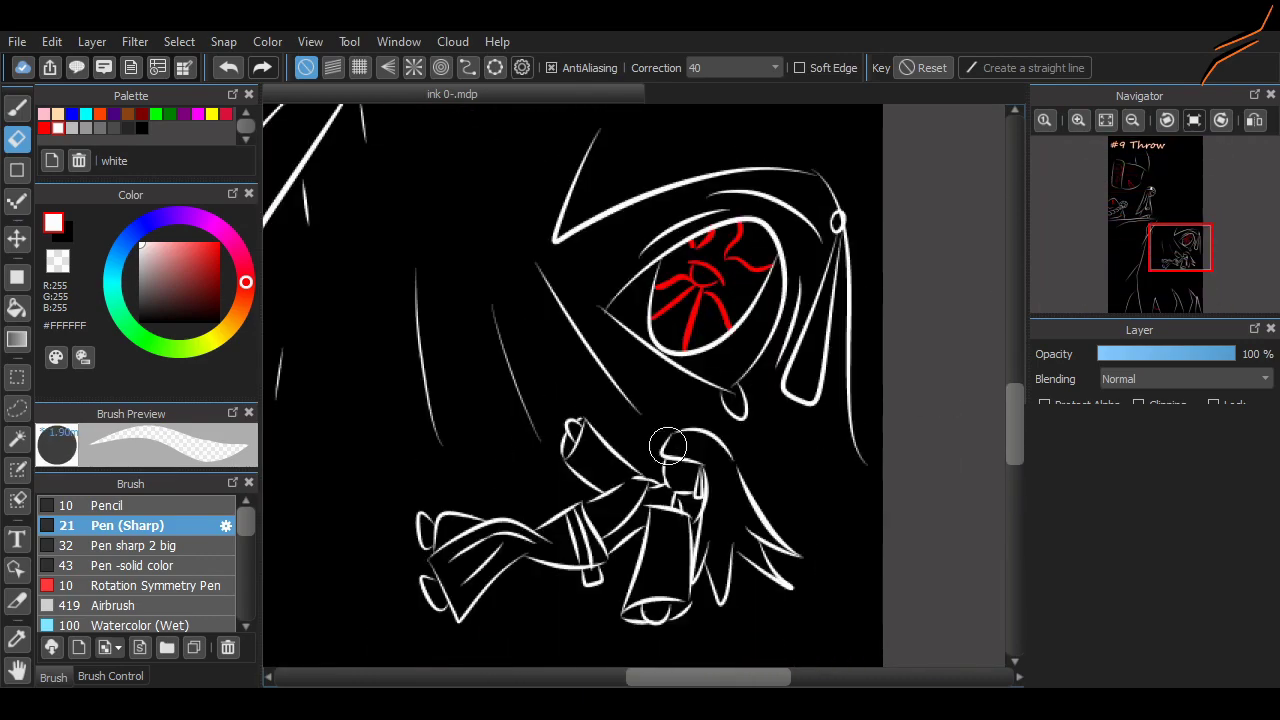
pyautogui.scroll(-5, 668, 446)
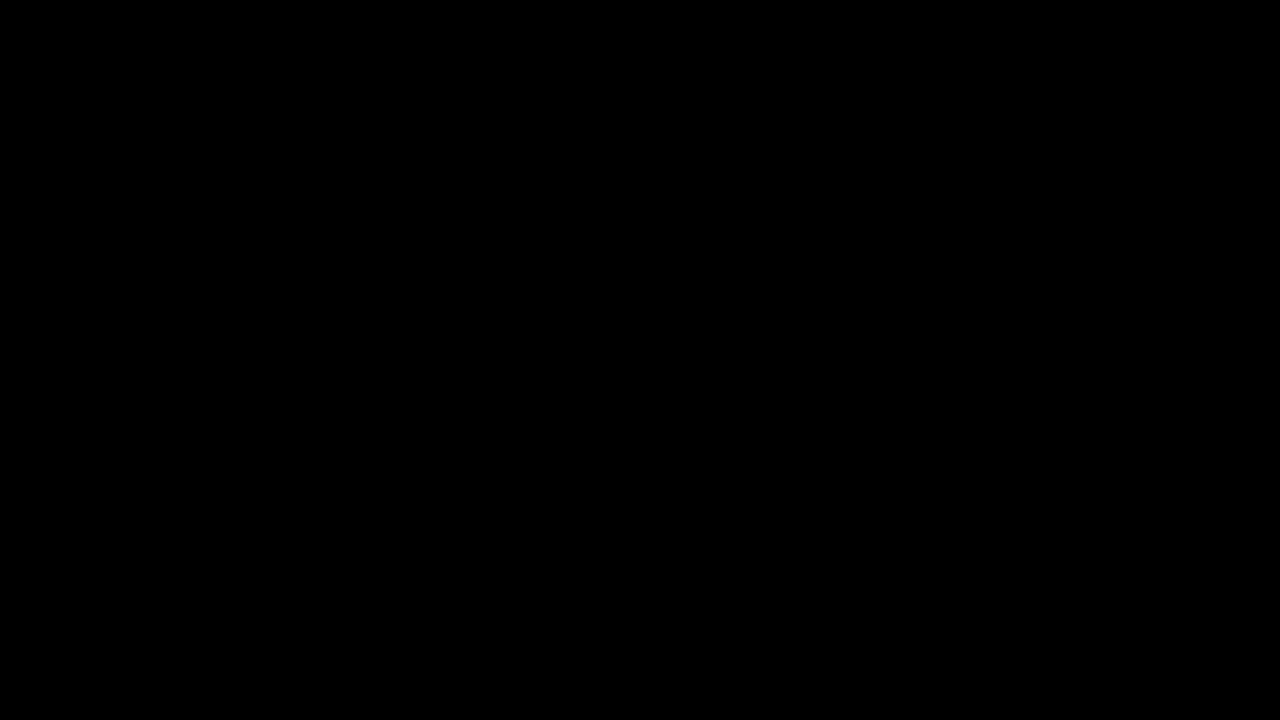